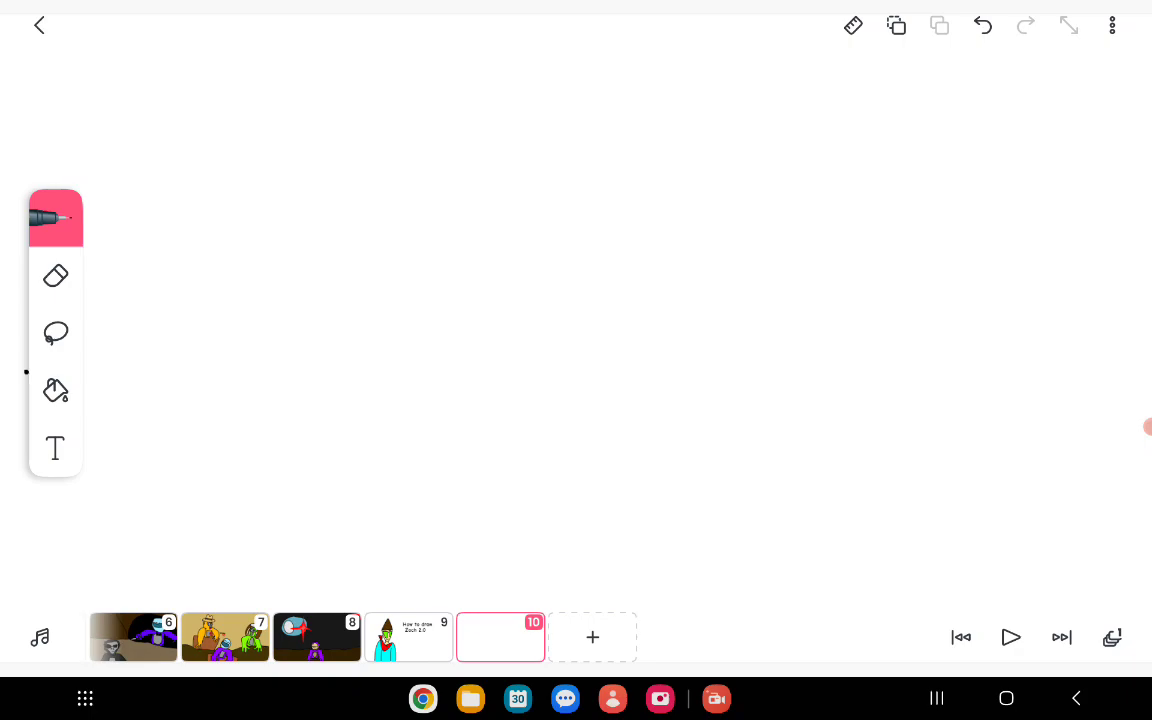
pyautogui.scroll(2, 576, 300)
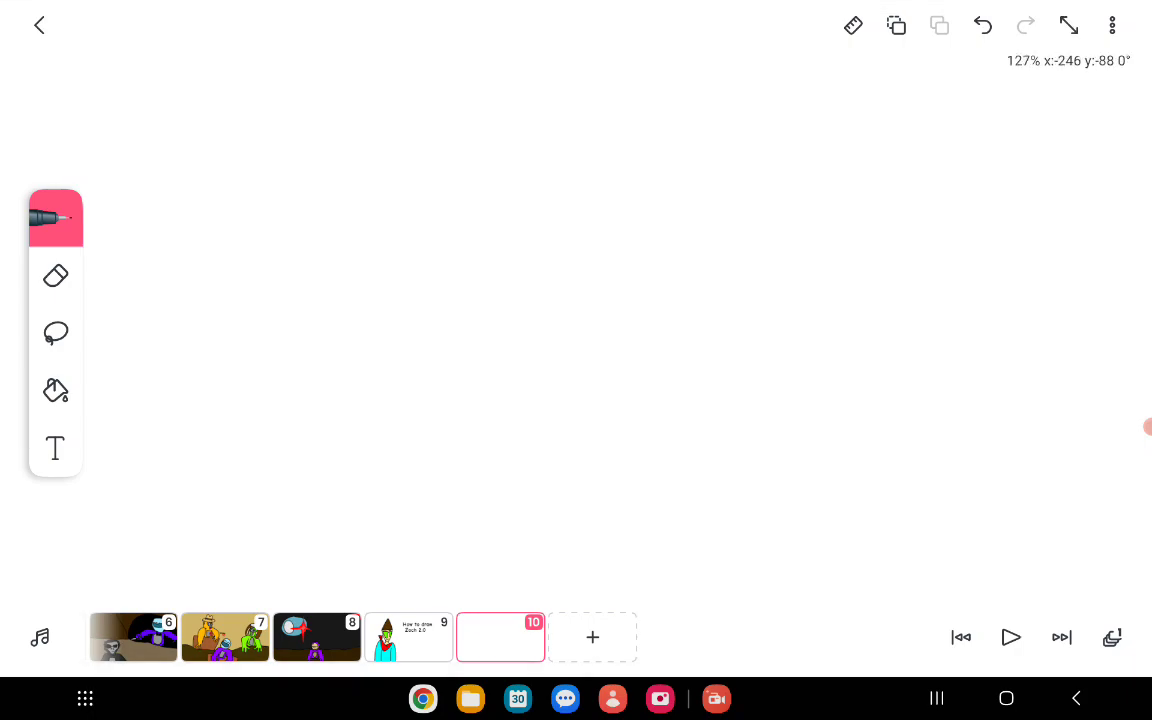
pyautogui.scroll(-3, 576, 300)
pyautogui.scroll(-1, 576, 300)
# Return frame 10 to its cleared state with the default canvas view.
pyautogui.click(983, 25)
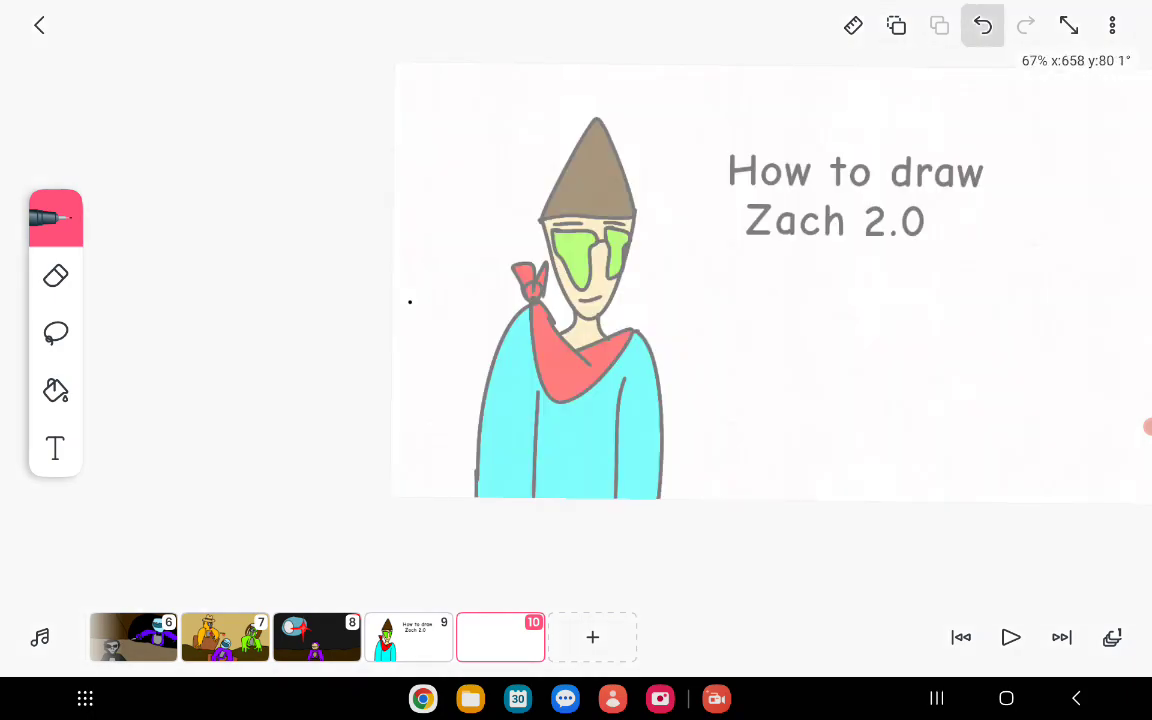
pyautogui.scroll(1, 576, 300)
pyautogui.click(1068, 25)
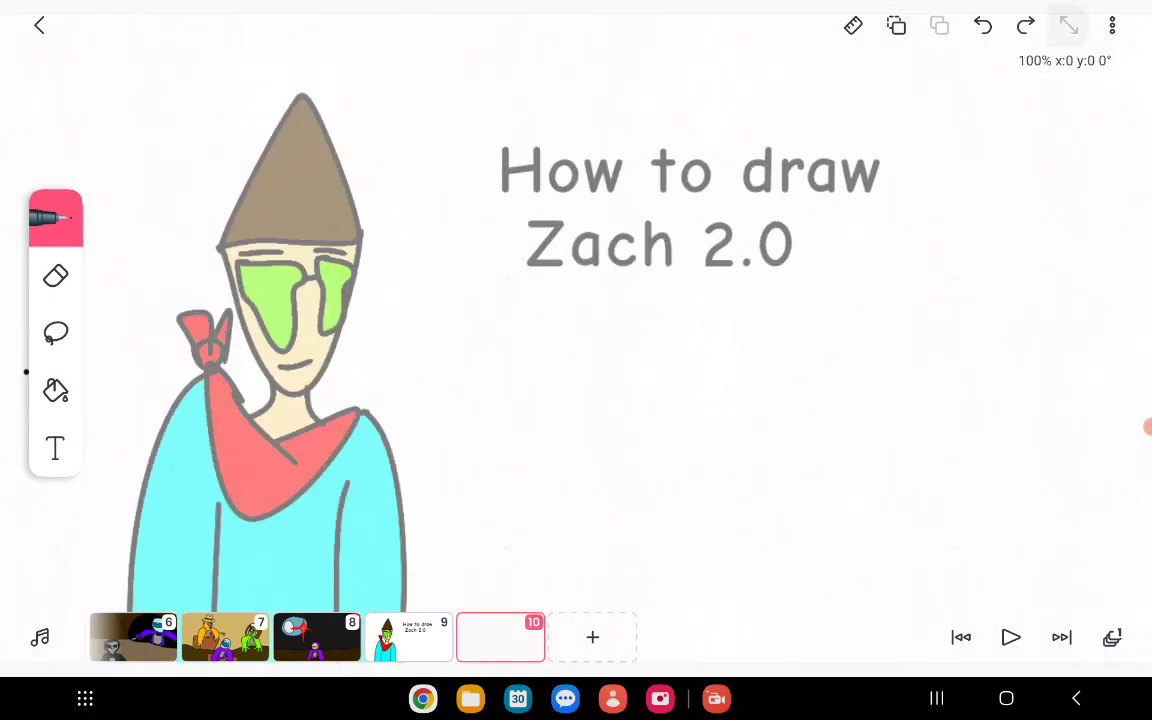
pyautogui.scroll(-1, 576, 300)
pyautogui.click(1025, 25)
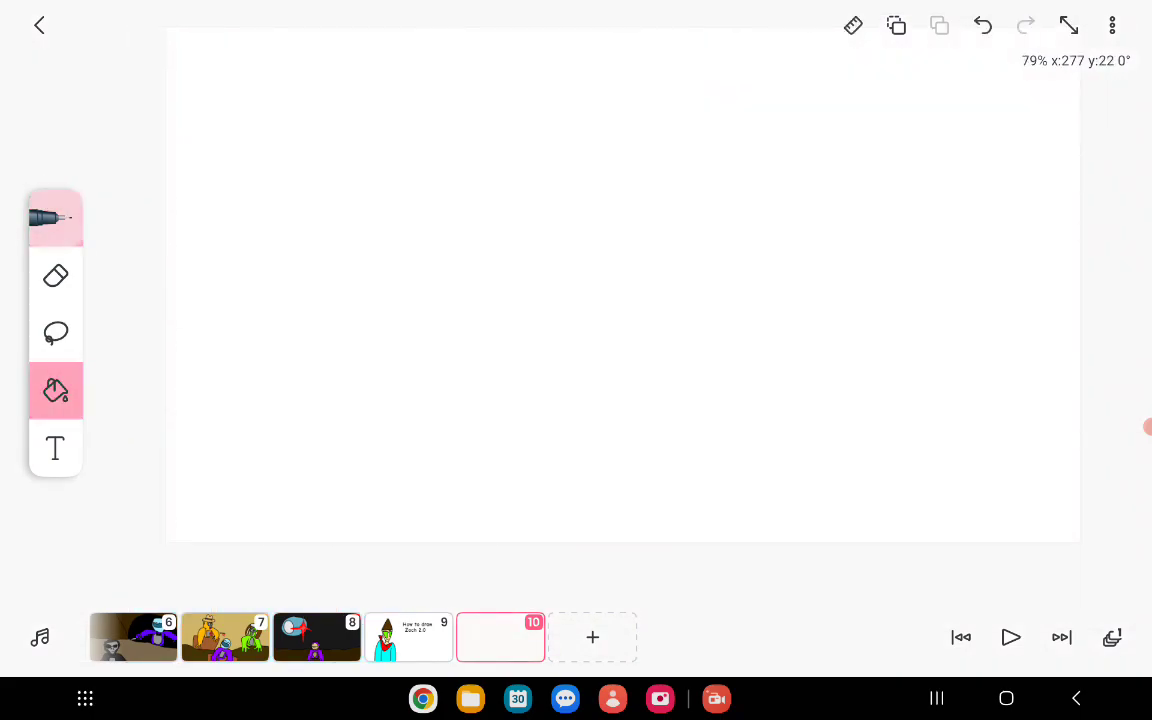
pyautogui.scroll(2, 620, 285)
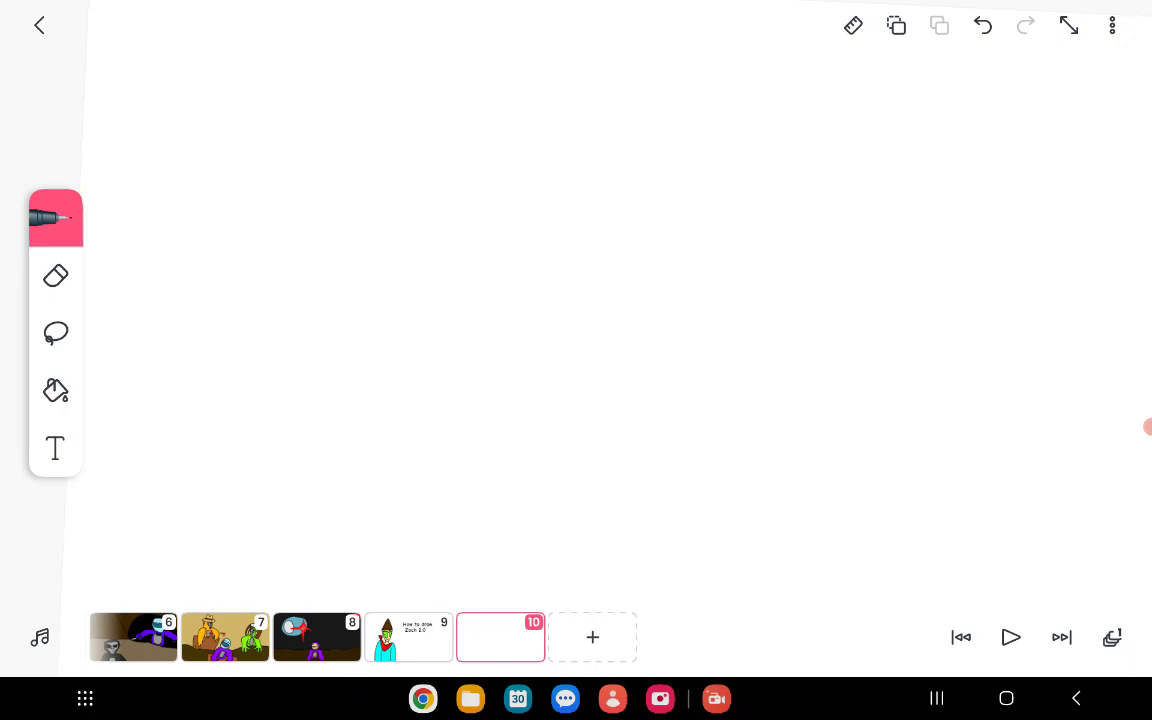
pyautogui.scroll(1, 576, 300)
# Draw a triangular hat outline, undoing a stray long stroke.
pyautogui.moveTo(357, 283); pyautogui.dragTo(486, 290)
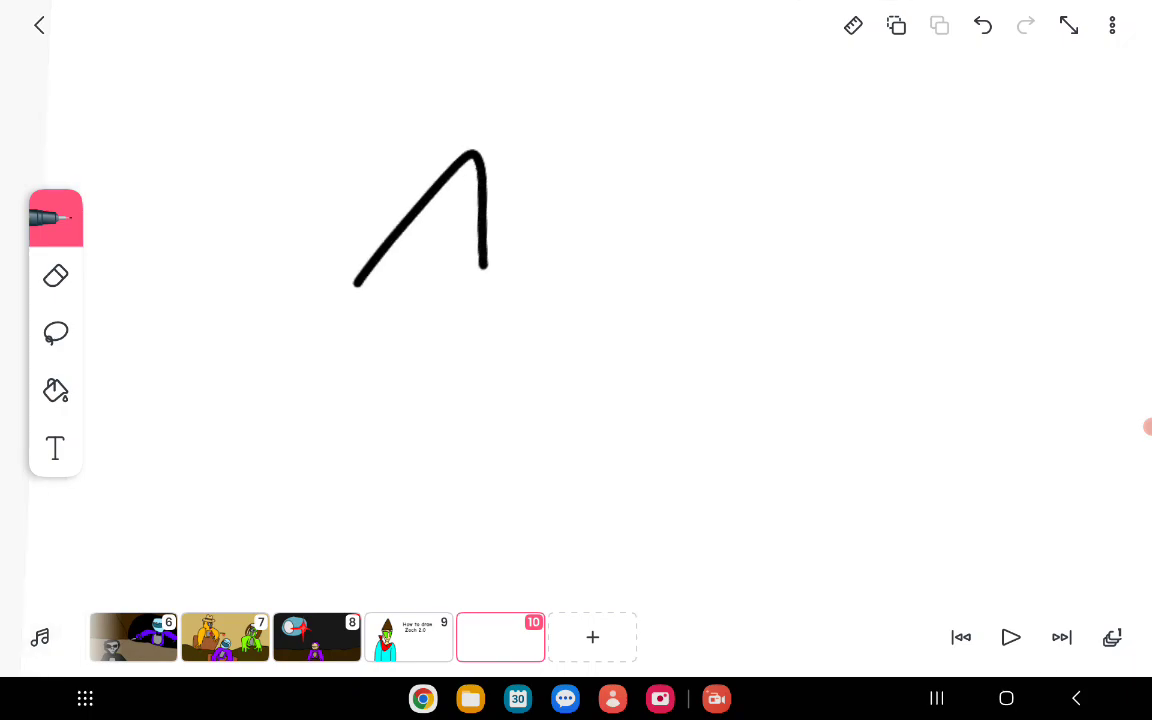
pyautogui.scroll(5, 441, 246)
pyautogui.moveTo(540, 340)
pyautogui.mouseDown()
pyautogui.moveTo(288, 381)
pyautogui.moveTo(275, 312)
pyautogui.mouseUp()
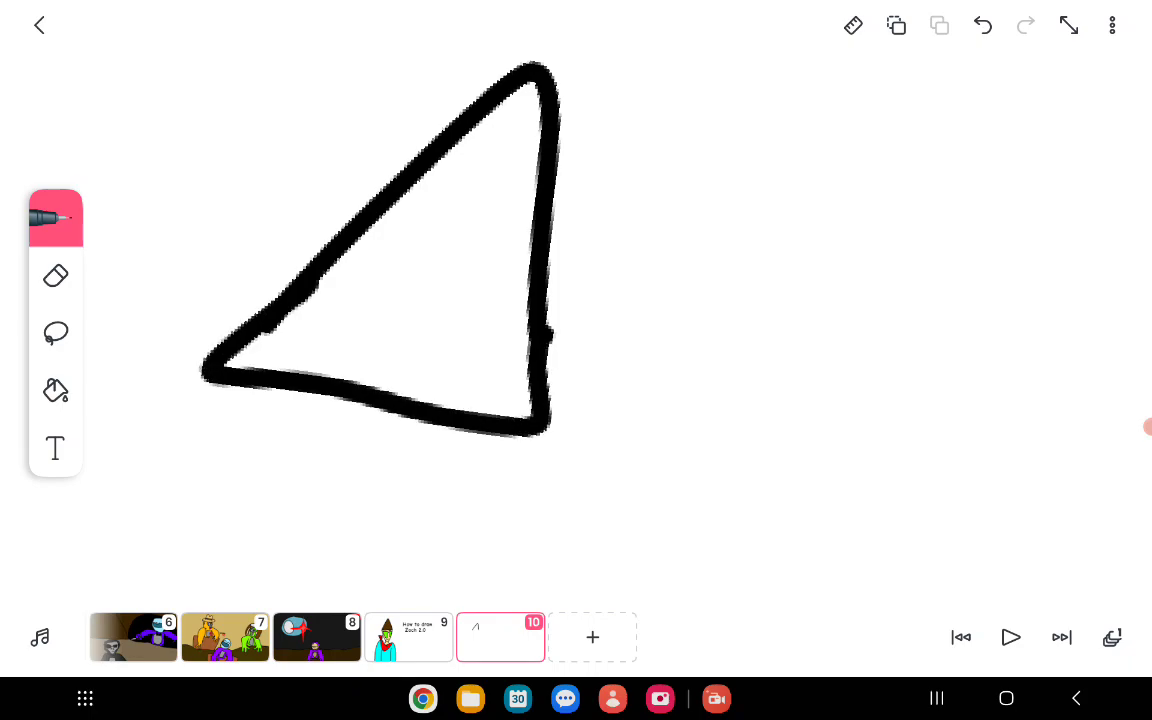
pyautogui.scroll(-5, 450, 250)
pyautogui.scroll(-2, 550, 250)
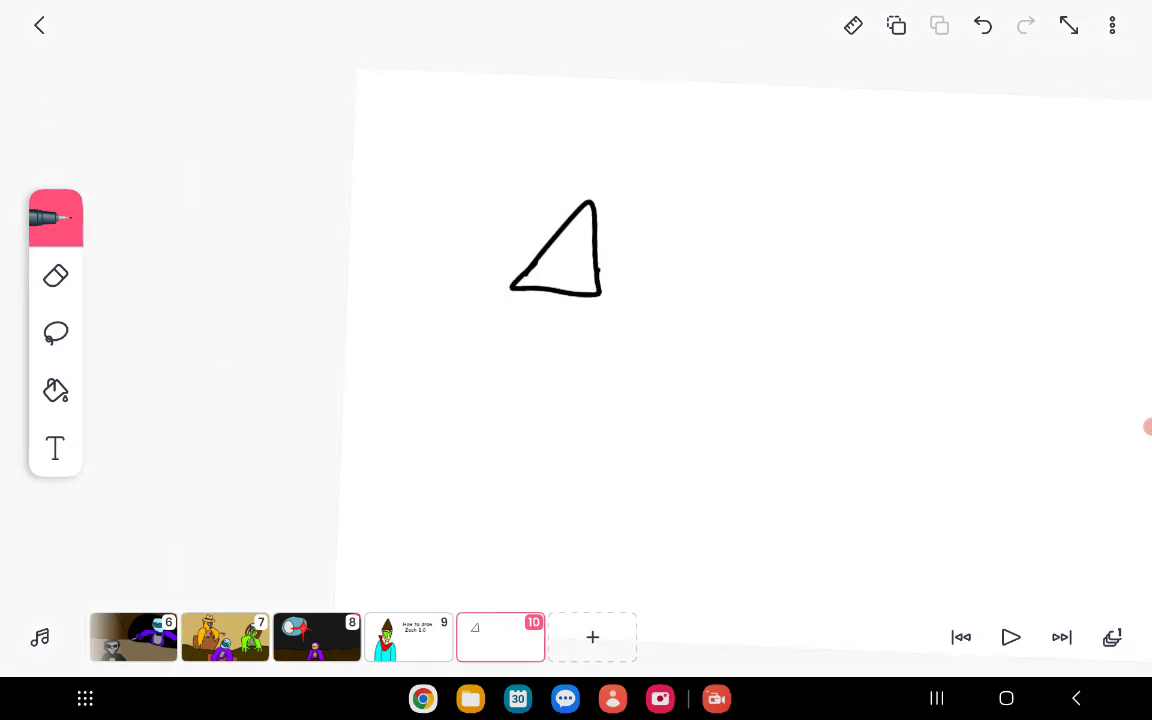
pyautogui.moveTo(500, 195); pyautogui.dragTo(475, 419)
pyautogui.scroll(4, 576, 300)
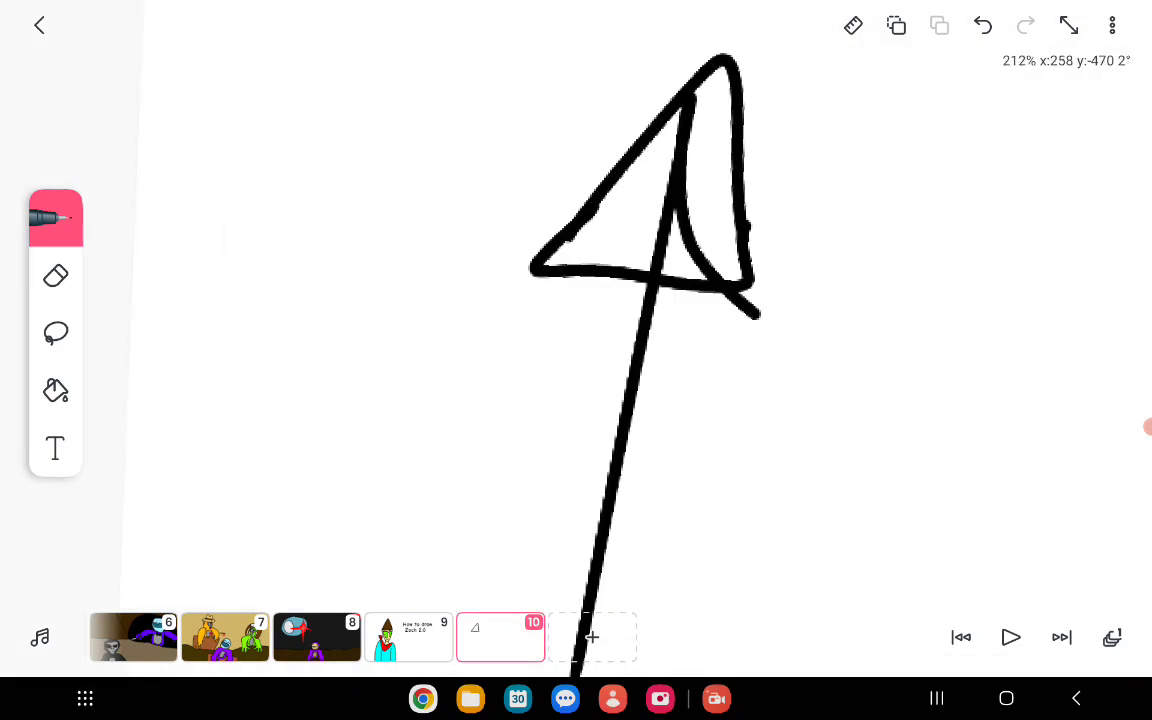
pyautogui.hotkey('ctrl', 'z')
pyautogui.scroll(5, 740, 424)
pyautogui.scroll(1, 740, 424)
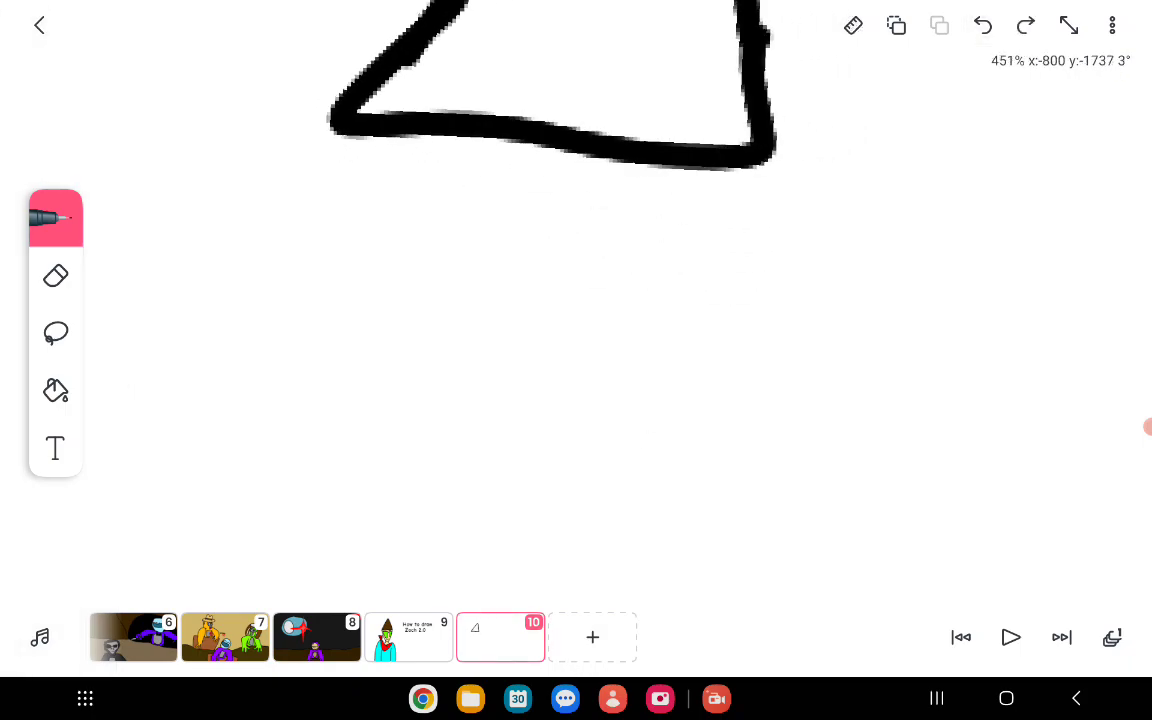
pyautogui.scroll(-1, 740, 424)
# Draw a U-shaped head outline under the hat, redoing failed curves and the hat.
pyautogui.moveTo(325, 118)
pyautogui.mouseDown()
pyautogui.moveTo(321, 288)
pyautogui.moveTo(617, 334)
pyautogui.moveTo(746, 154)
pyautogui.mouseUp()
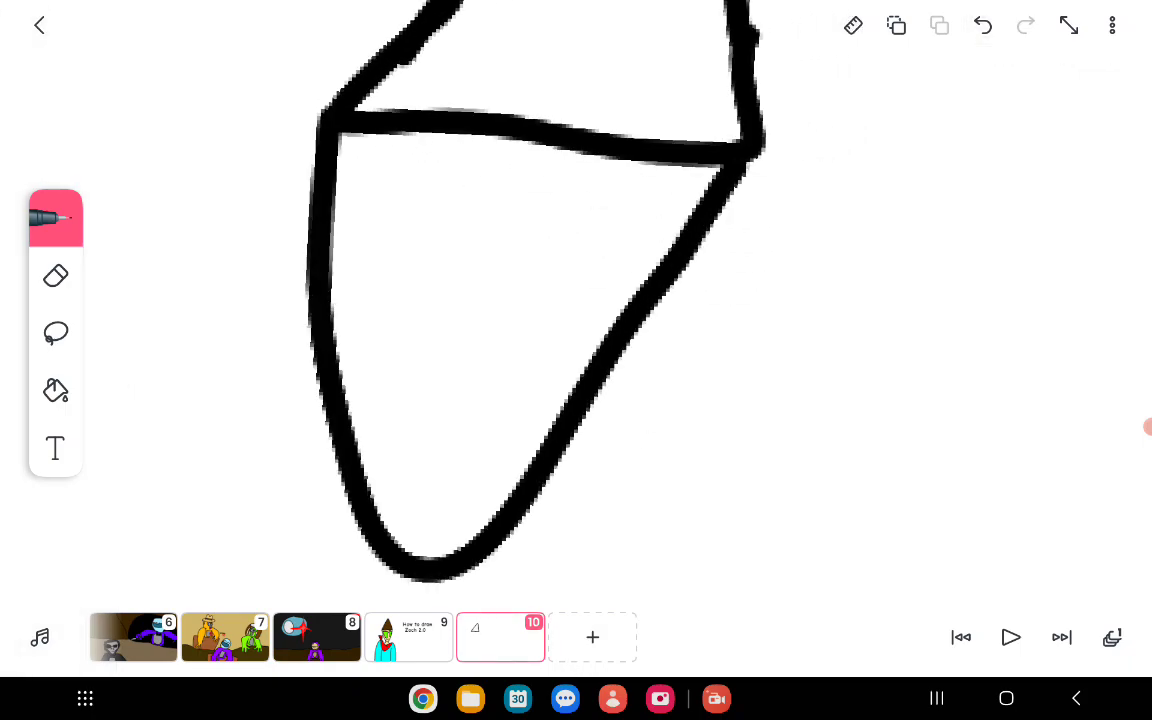
pyautogui.scroll(-4, 576, 300)
pyautogui.scroll(-4, 576, 300)
pyautogui.scroll(-3, 576, 300)
pyautogui.scroll(4, 576, 300)
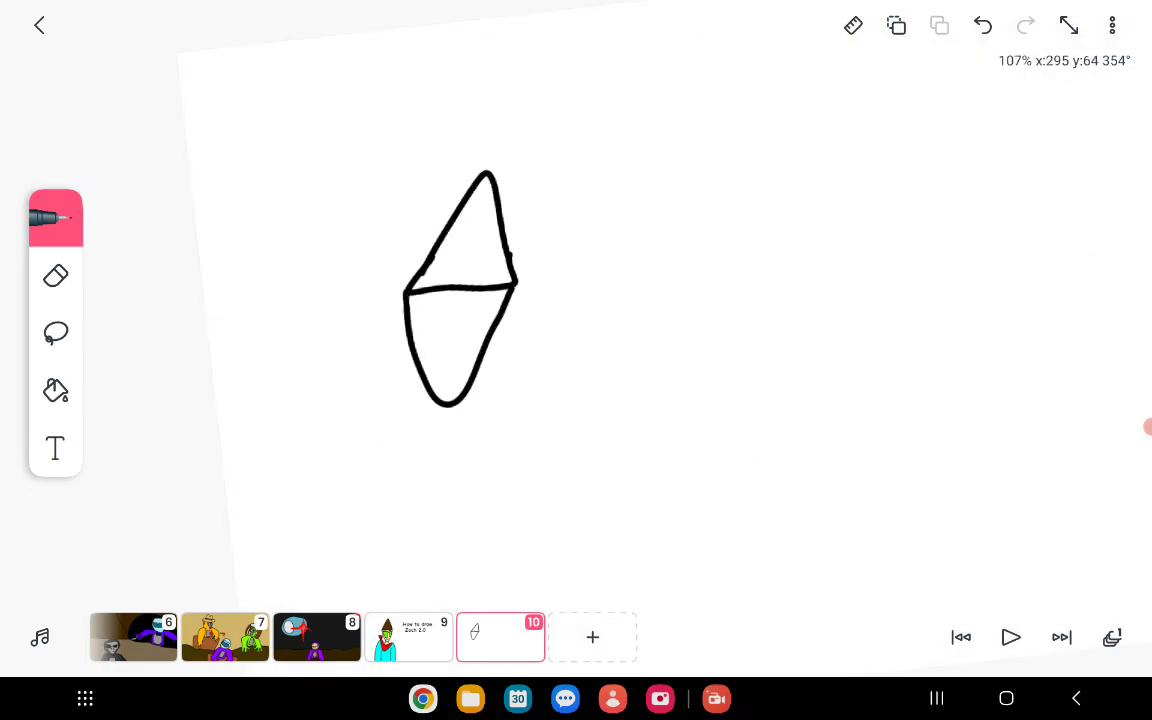
pyautogui.scroll(2, 576, 300)
pyautogui.hotkey('ctrl', 'z')
pyautogui.scroll(3, 576, 300)
pyautogui.moveTo(360, 132)
pyautogui.mouseDown()
pyautogui.moveTo(375, 324)
pyautogui.moveTo(627, 321)
pyautogui.moveTo(707, 160)
pyautogui.mouseUp()
pyautogui.scroll(-3, 576, 300)
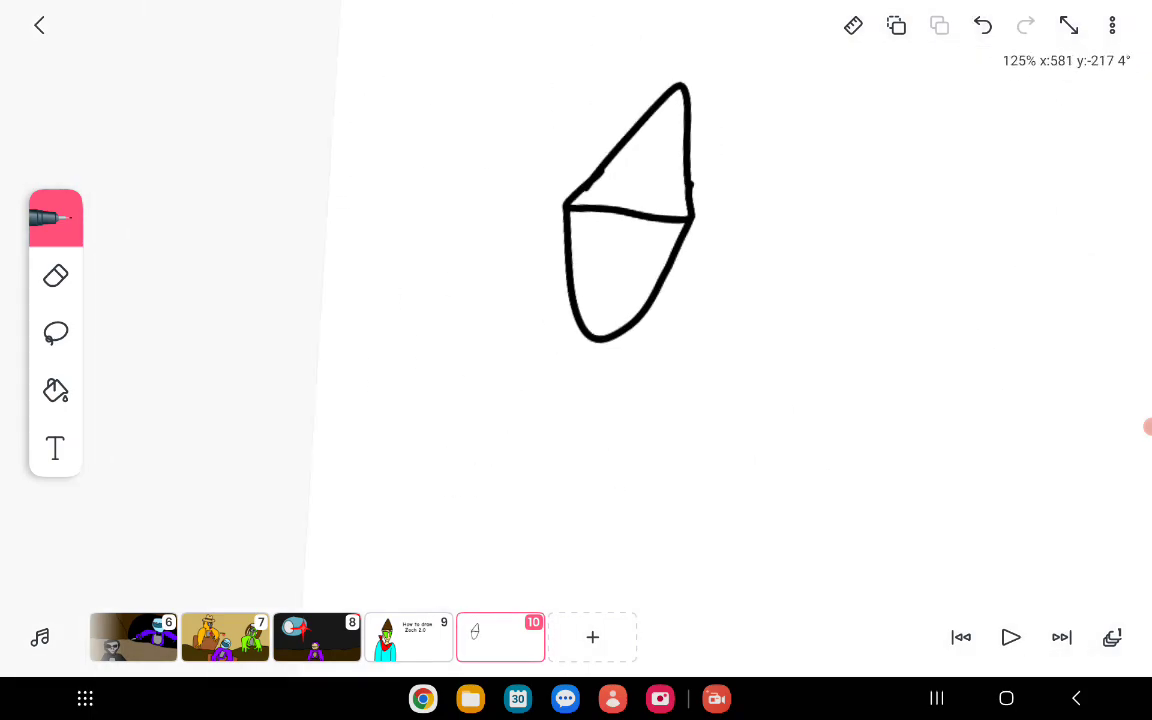
pyautogui.click(983, 25)
pyautogui.scroll(4, 576, 300)
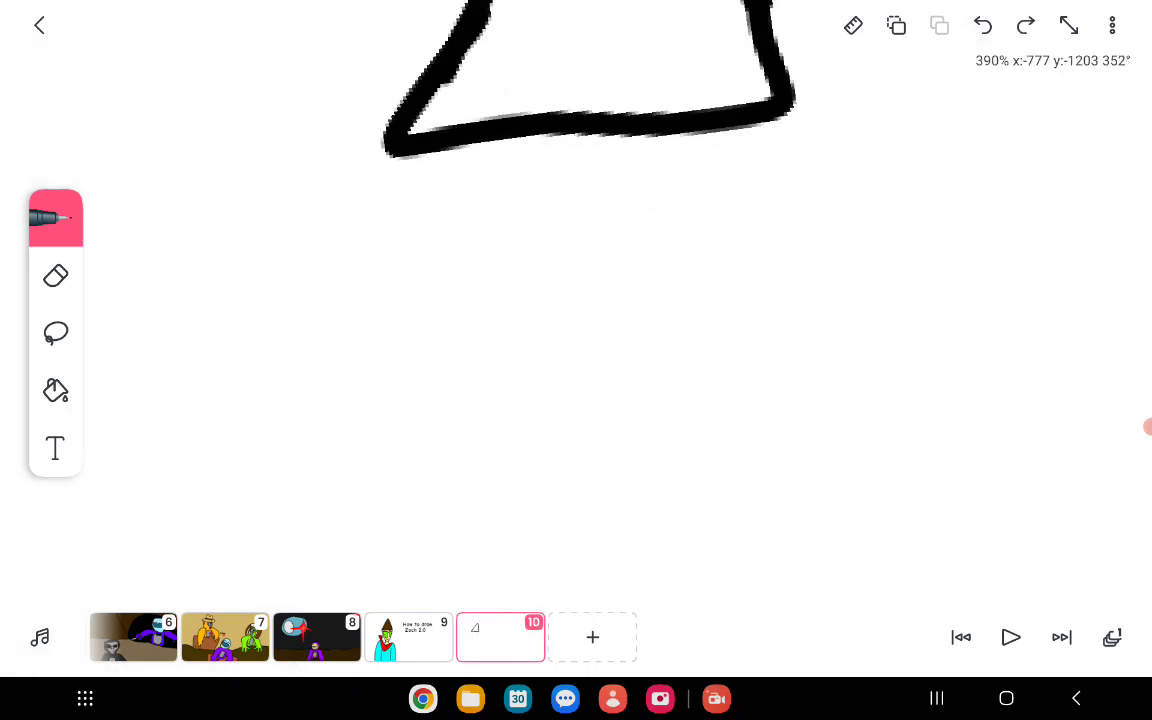
pyautogui.moveTo(399, 141)
pyautogui.mouseDown()
pyautogui.moveTo(424, 239)
pyautogui.moveTo(743, 275)
pyautogui.moveTo(789, 90)
pyautogui.mouseUp()
pyautogui.click(983, 25)
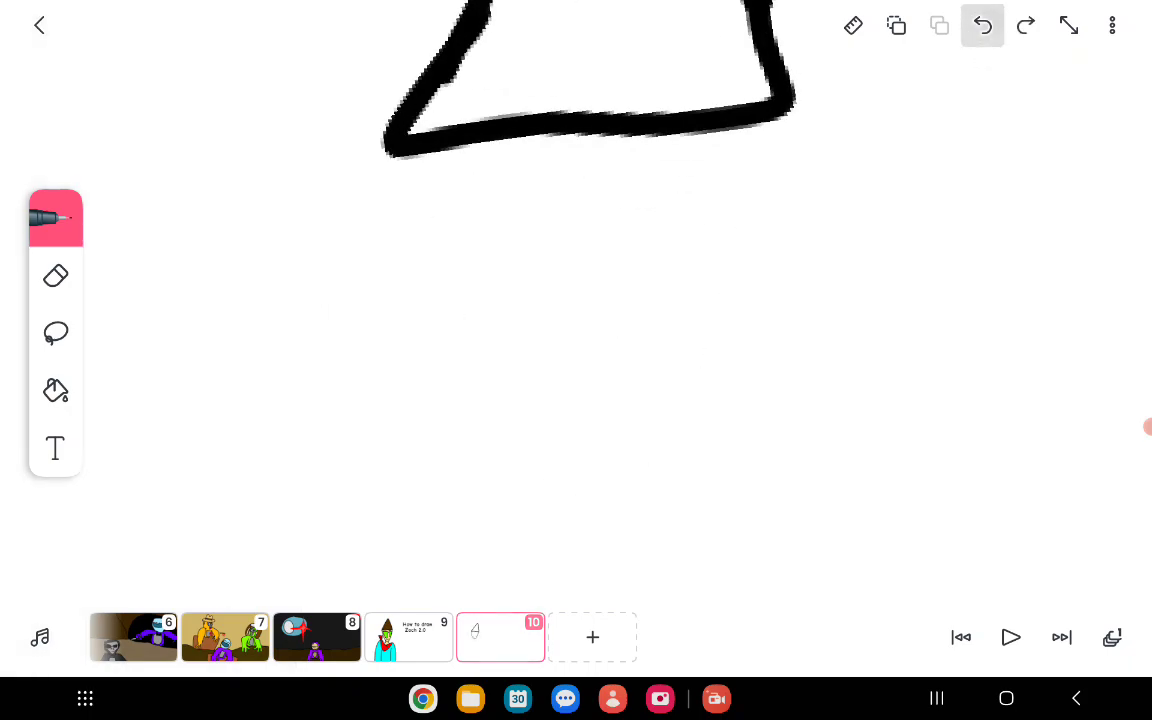
pyautogui.scroll(-3, 576, 300)
pyautogui.scroll(3, 576, 300)
pyautogui.click(983, 25)
pyautogui.scroll(-1, 479, 343)
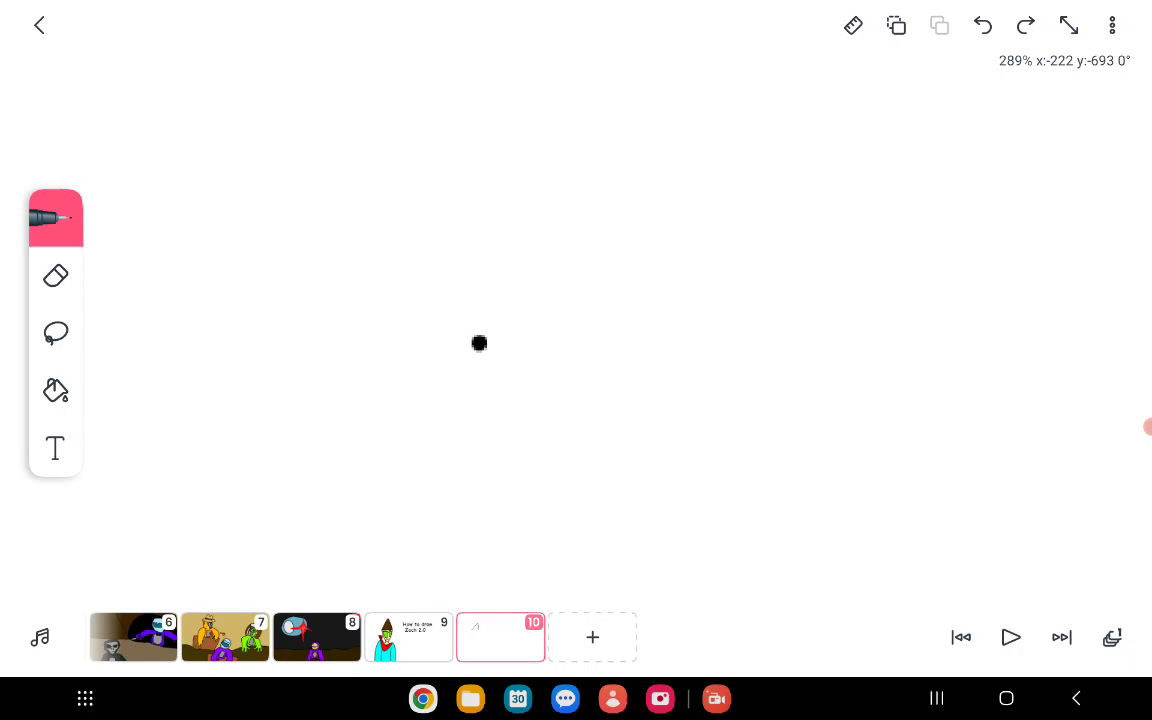
pyautogui.moveTo(479, 343)
pyautogui.mouseDown()
pyautogui.moveTo(699, 26)
pyautogui.moveTo(751, 366)
pyautogui.moveTo(479, 342)
pyautogui.mouseUp()
pyautogui.scroll(1, 479, 342)
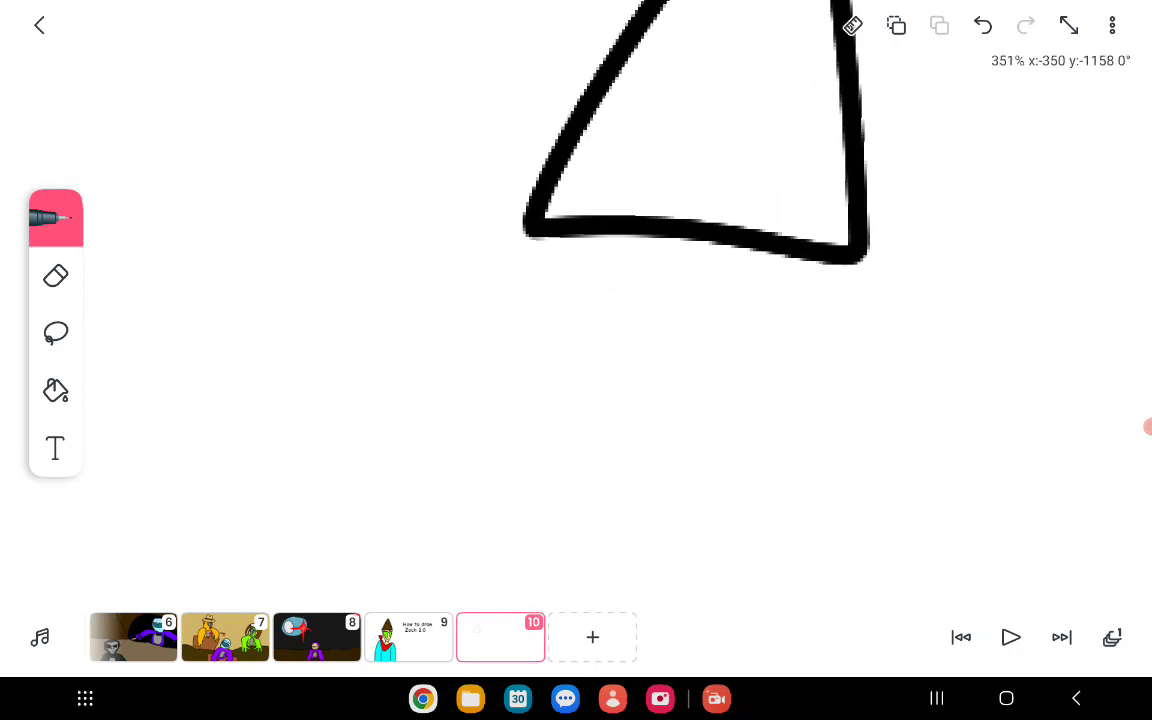
pyautogui.moveTo(525, 230)
pyautogui.mouseDown()
pyautogui.moveTo(784, 432)
pyautogui.moveTo(856, 250)
pyautogui.mouseUp()
pyautogui.scroll(-5, 700, 300)
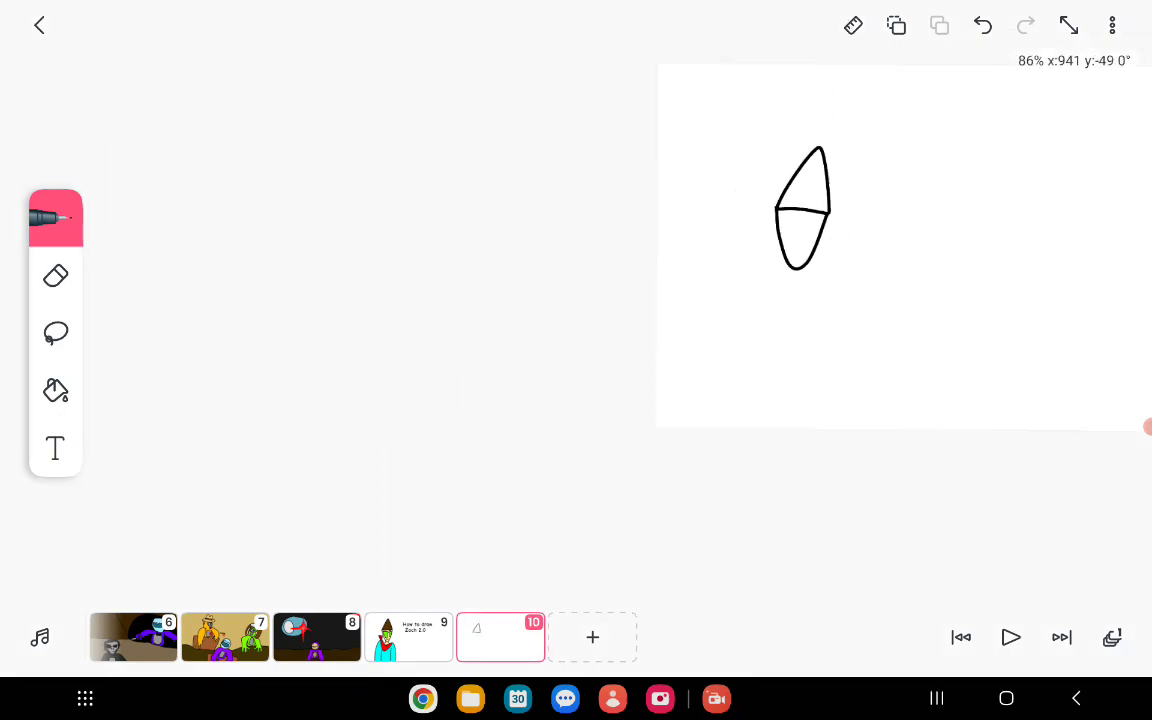
pyautogui.scroll(-2, 740, 230)
pyautogui.scroll(5, 745, 230)
pyautogui.scroll(3, 745, 230)
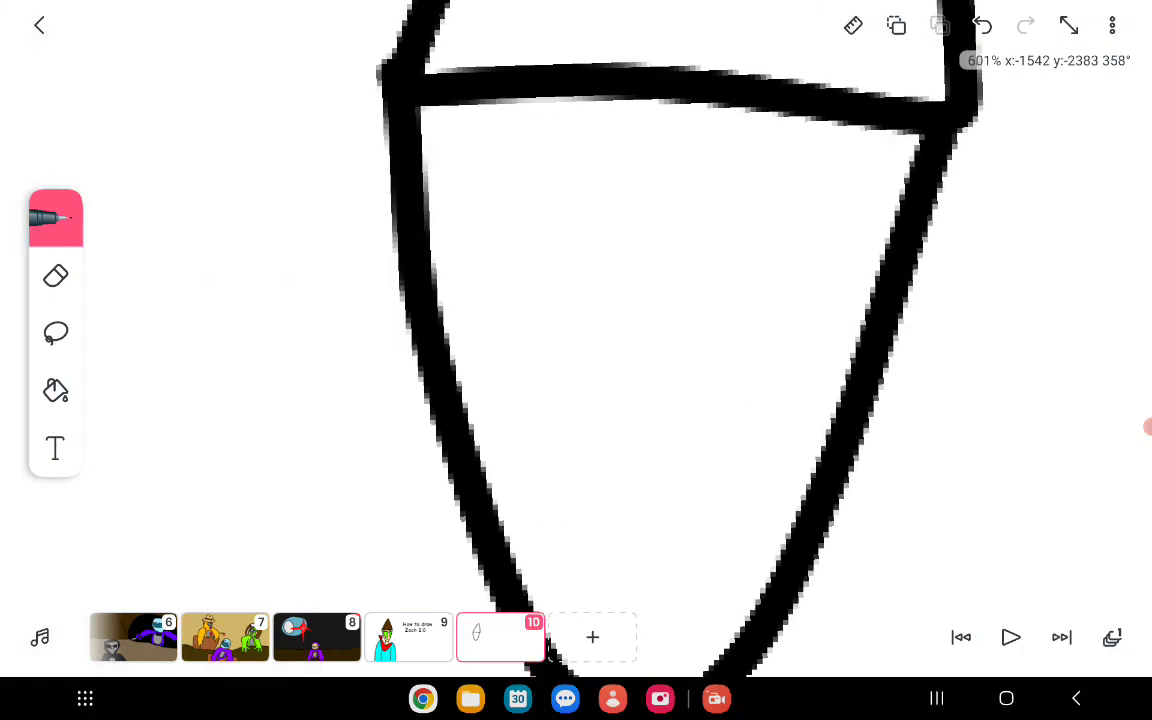
# Draw glasses, an eyebrow, a dot and a mouth on the face.
pyautogui.moveTo(437, 198)
pyautogui.mouseDown()
pyautogui.moveTo(681, 231)
pyautogui.moveTo(715, 342)
pyautogui.moveTo(612, 481)
pyautogui.moveTo(455, 290)
pyautogui.moveTo(462, 320)
pyautogui.mouseUp()
pyautogui.moveTo(730, 310); pyautogui.dragTo(800, 312)
pyautogui.moveTo(806, 237)
pyautogui.mouseDown()
pyautogui.moveTo(893, 240)
pyautogui.moveTo(784, 310)
pyautogui.moveTo(771, 540)
pyautogui.mouseUp()
pyautogui.scroll(-5, 745, 300)
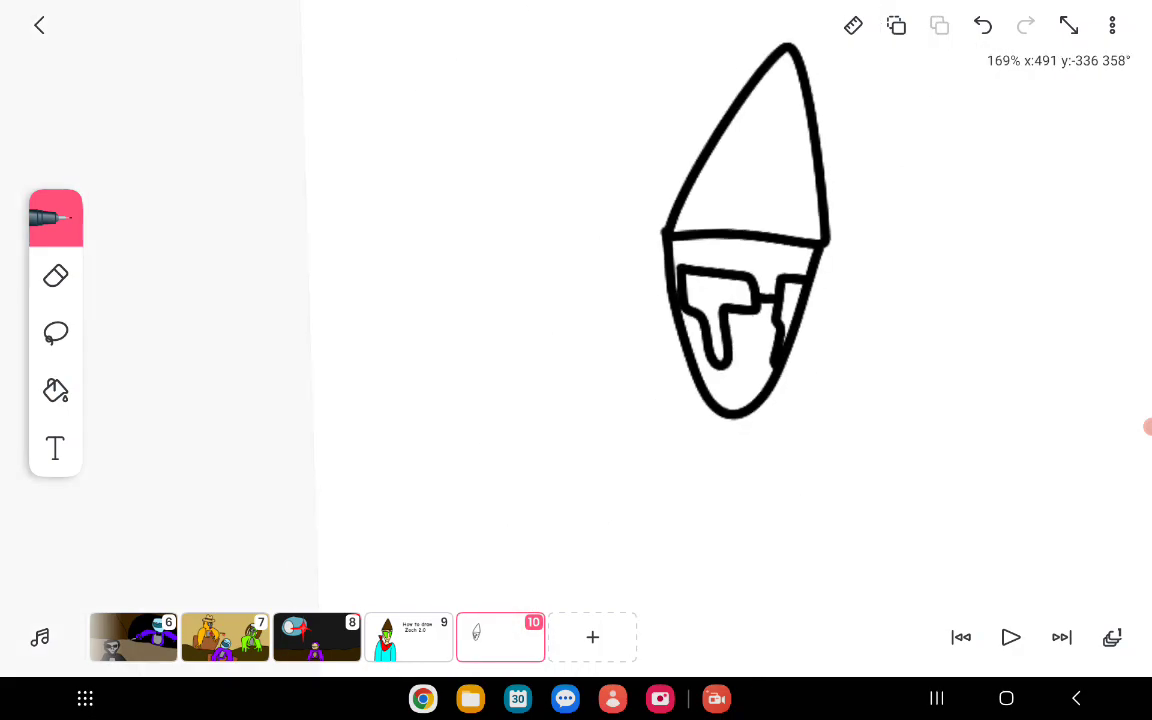
pyautogui.scroll(-5, 745, 300)
pyautogui.scroll(10, 745, 300)
pyautogui.moveTo(610, 280)
pyautogui.mouseDown()
pyautogui.moveTo(665, 248)
pyautogui.moveTo(722, 282)
pyautogui.moveTo(853, 302)
pyautogui.mouseUp()
pyautogui.click(786, 297)
pyautogui.scroll(1, 700, 300)
pyautogui.moveTo(530, 390); pyautogui.dragTo(597, 435)
pyautogui.scroll(-3, 700, 300)
pyautogui.scroll(-1, 700, 300)
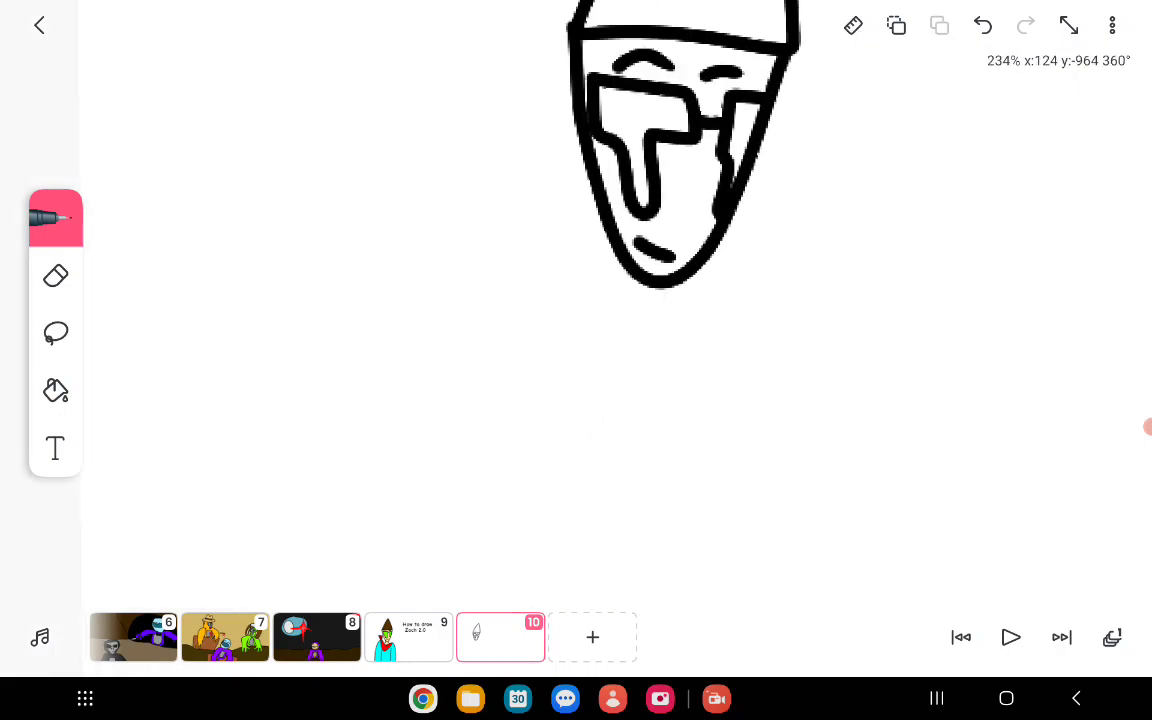
pyautogui.scroll(5, 700, 300)
# Draw the neck and a scarf below the chin, redoing one misplaced stroke.
pyautogui.moveTo(640, 215); pyautogui.dragTo(592, 315)
pyautogui.moveTo(690, 240); pyautogui.dragTo(870, 350)
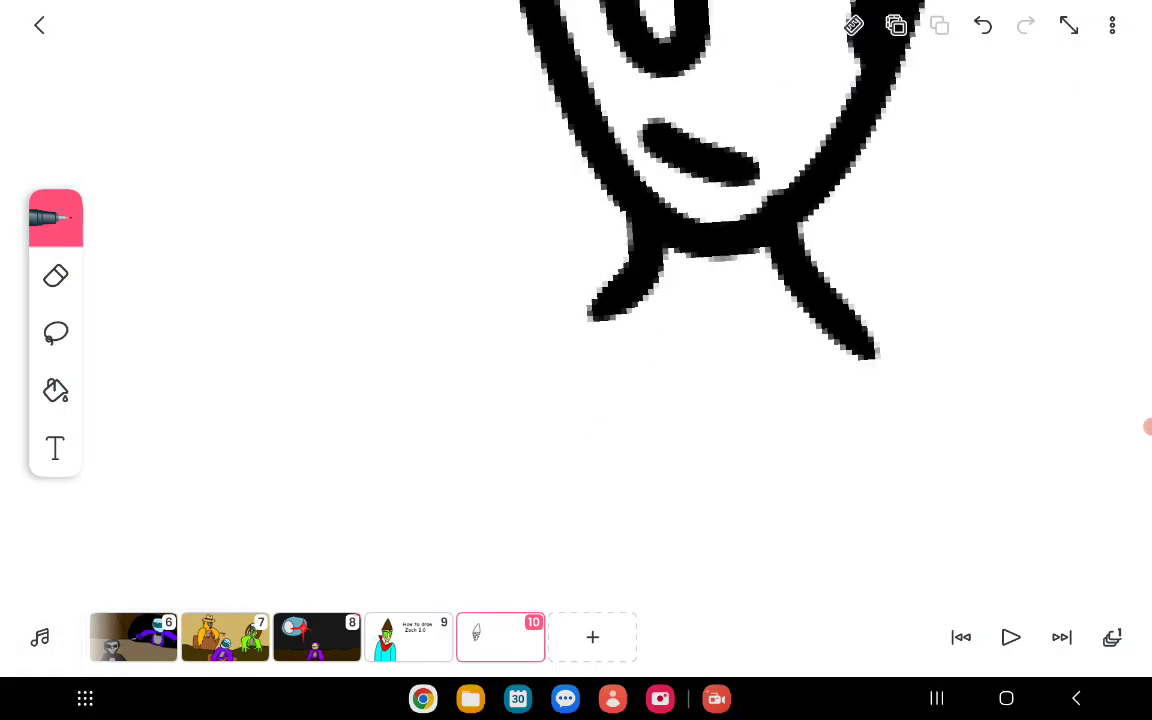
pyautogui.scroll(-2, 700, 300)
pyautogui.moveTo(610, 165); pyautogui.dragTo(520, 150)
pyautogui.scroll(1, 700, 300)
pyautogui.hotkey('ctrl', 'z')
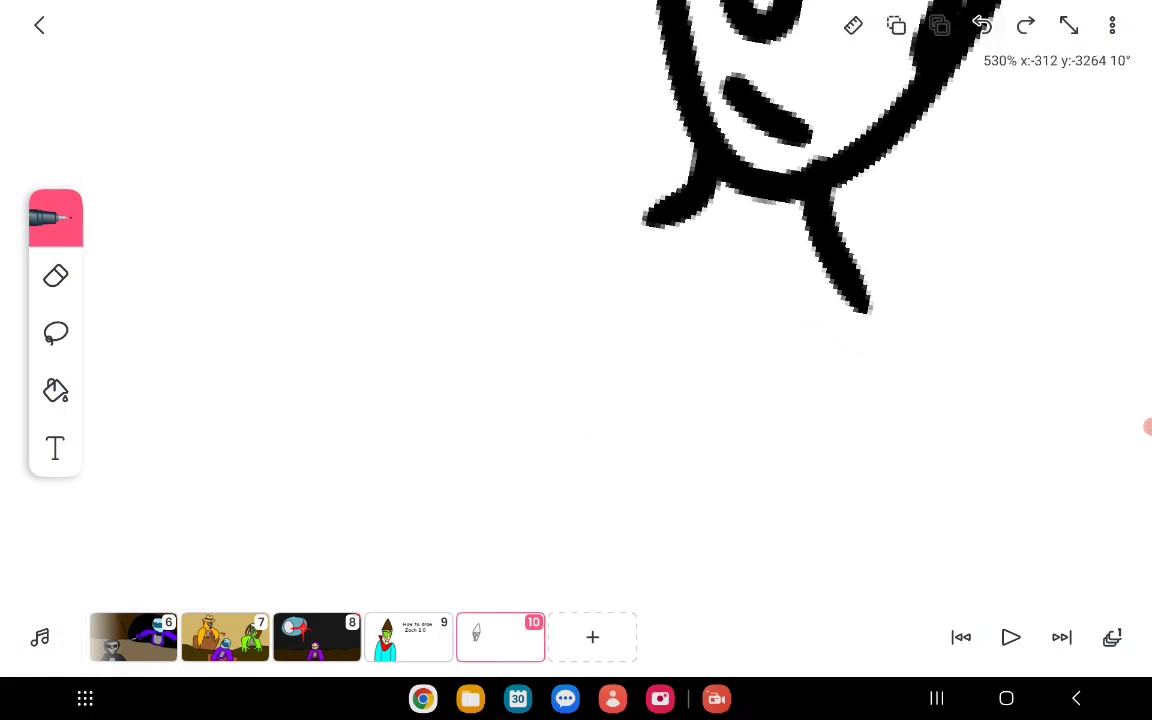
pyautogui.scroll(2, 700, 300)
pyautogui.moveTo(600, 244); pyautogui.dragTo(690, 170)
pyautogui.scroll(-3, 760, 200)
pyautogui.moveTo(545, 159); pyautogui.dragTo(818, 339)
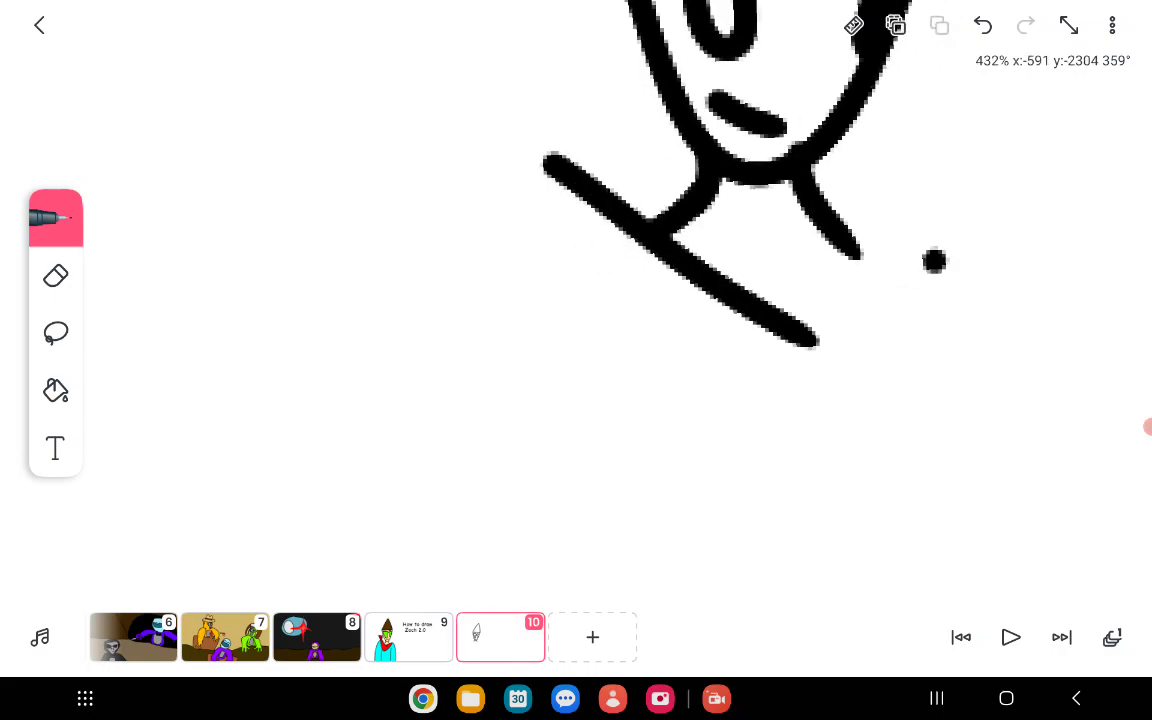
pyautogui.scroll(-1, 700, 250)
pyautogui.moveTo(665, 268); pyautogui.dragTo(850, 205)
# Draw a V-shaped shirt and a raised hand with fingers.
pyautogui.moveTo(900, 170); pyautogui.dragTo(445, 138)
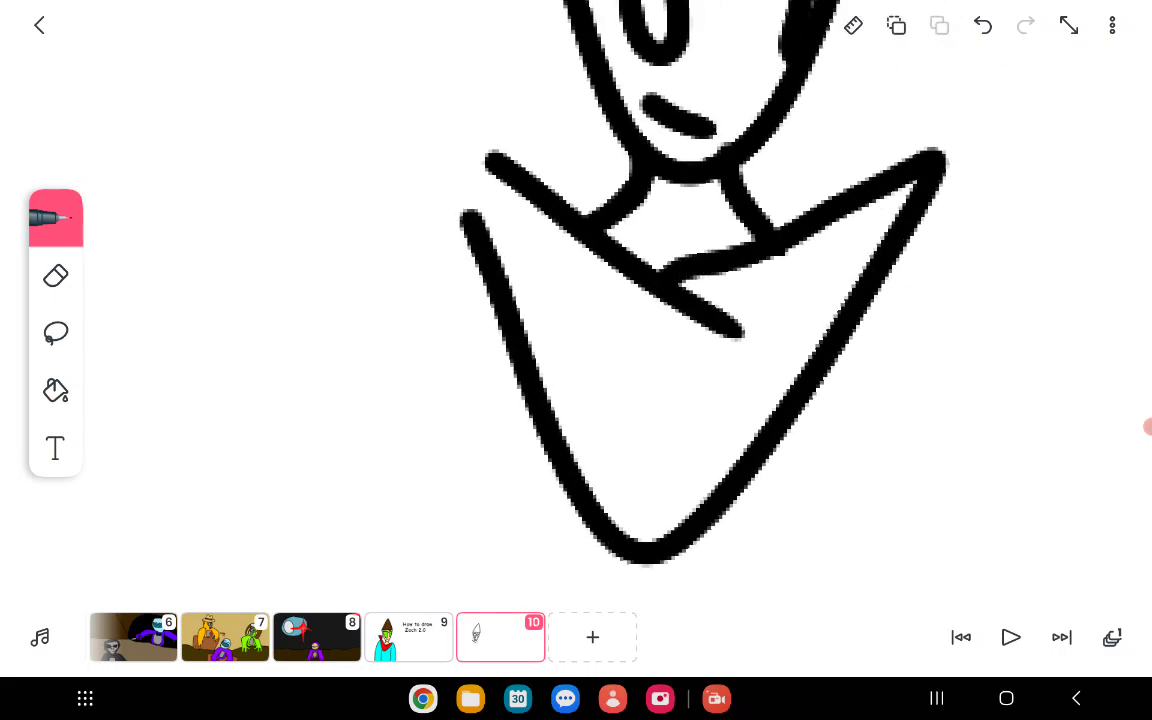
pyautogui.click(560, 288)
pyautogui.scroll(3, 800, 300)
pyautogui.moveTo(570, 340); pyautogui.dragTo(600, 330)
pyautogui.scroll(2, 700, 350)
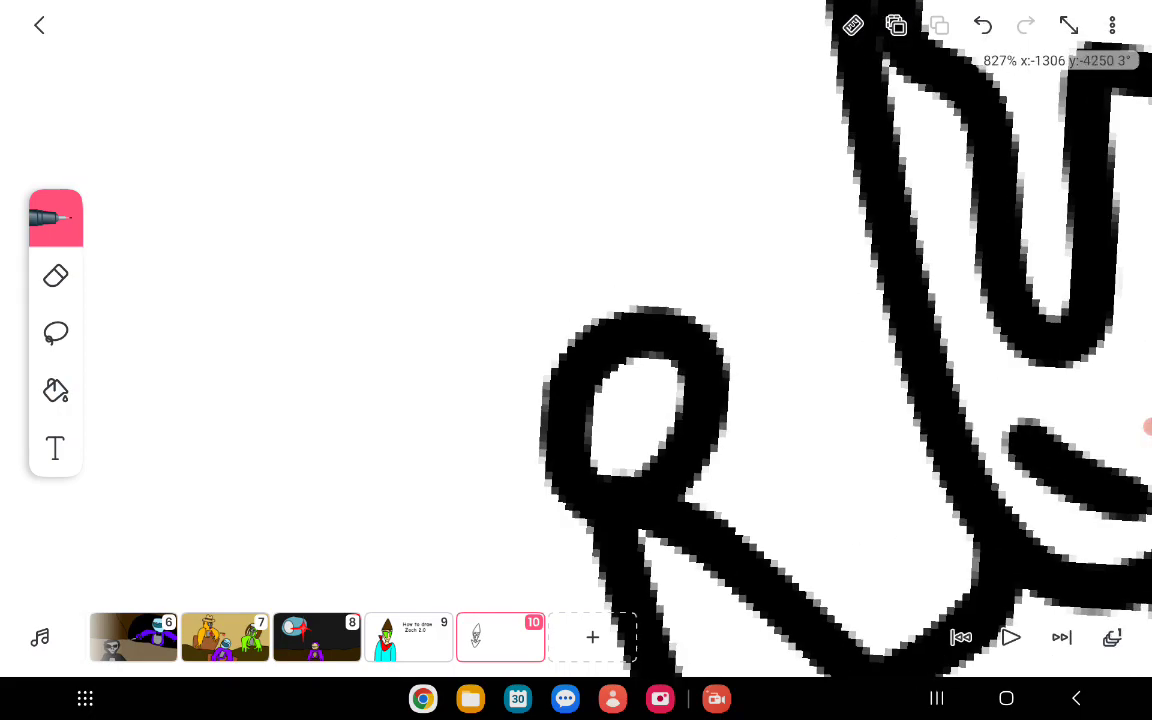
pyautogui.moveTo(550, 360)
pyautogui.mouseDown()
pyautogui.moveTo(425, 200)
pyautogui.moveTo(590, 300)
pyautogui.mouseUp()
pyautogui.moveTo(610, 80)
pyautogui.mouseDown()
pyautogui.moveTo(560, 285)
pyautogui.moveTo(640, 335)
pyautogui.mouseUp()
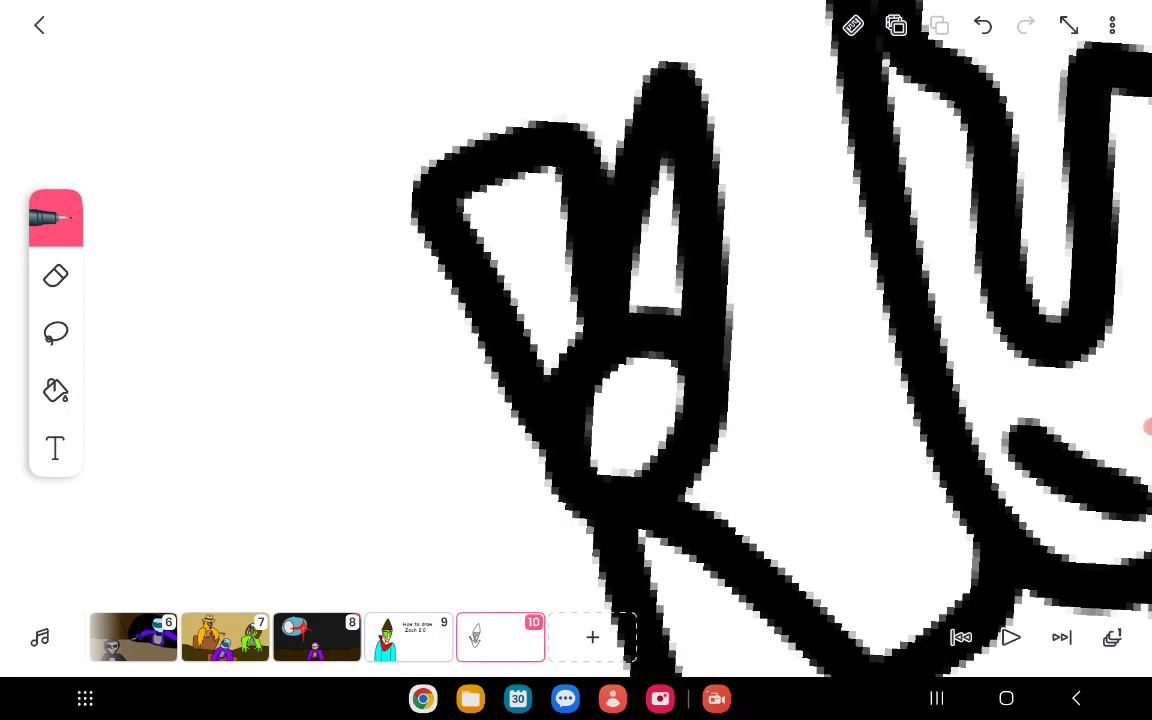
pyautogui.scroll(-5, 700, 300)
pyautogui.scroll(-3, 800, 250)
pyautogui.scroll(-3, 800, 200)
pyautogui.scroll(3, 820, 150)
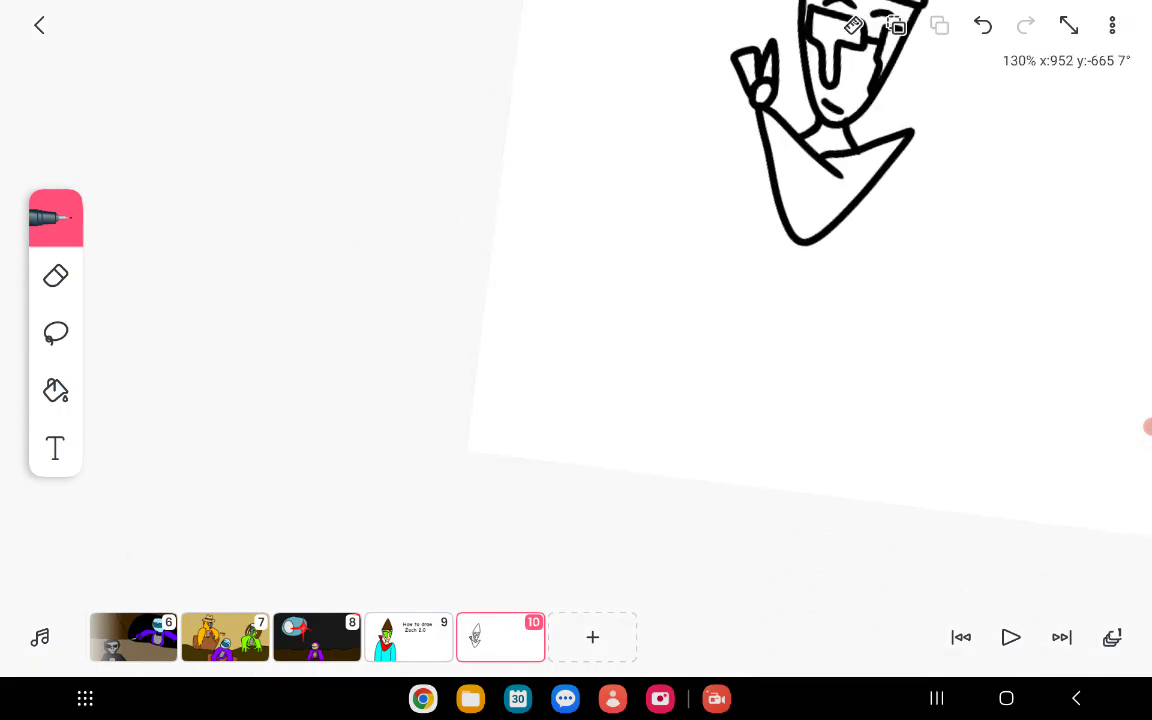
# Draw the robe's long left and right edges, plus two fold lines that get undone.
pyautogui.moveTo(757, 108); pyautogui.dragTo(643, 470)
pyautogui.moveTo(916, 135); pyautogui.dragTo(883, 502)
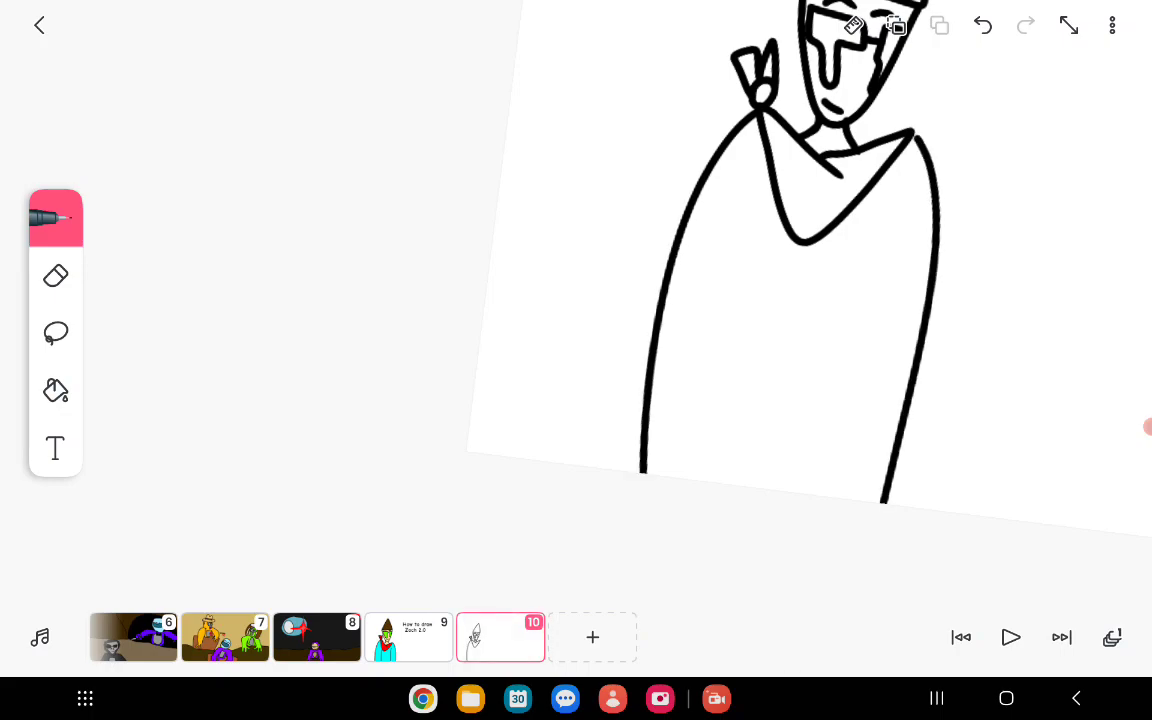
pyautogui.scroll(2, 800, 250)
pyautogui.moveTo(848, 120); pyautogui.dragTo(755, 510)
pyautogui.moveTo(668, 112); pyautogui.dragTo(643, 405)
pyautogui.scroll(-3, 770, 220)
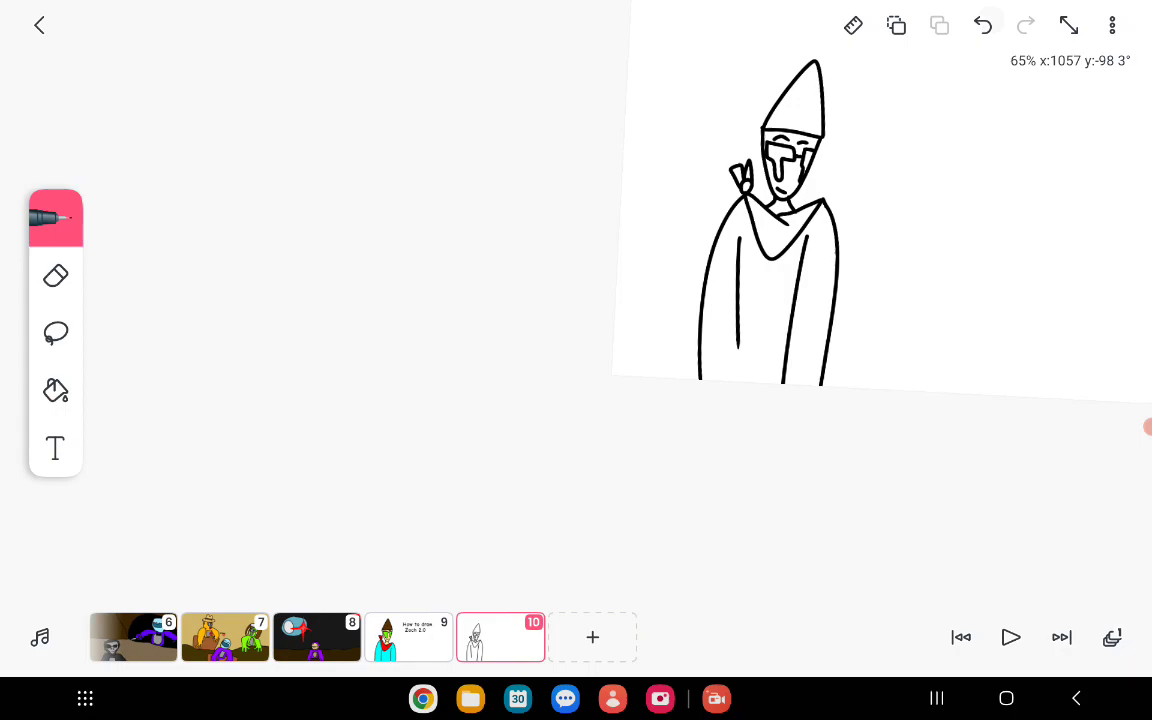
pyautogui.click(983, 25)
pyautogui.click(983, 25)
pyautogui.scroll(3, 770, 250)
# Redraw the two inner fold lines down the robe front, redoing a bad attempt.
pyautogui.moveTo(820, 205); pyautogui.dragTo(790, 400)
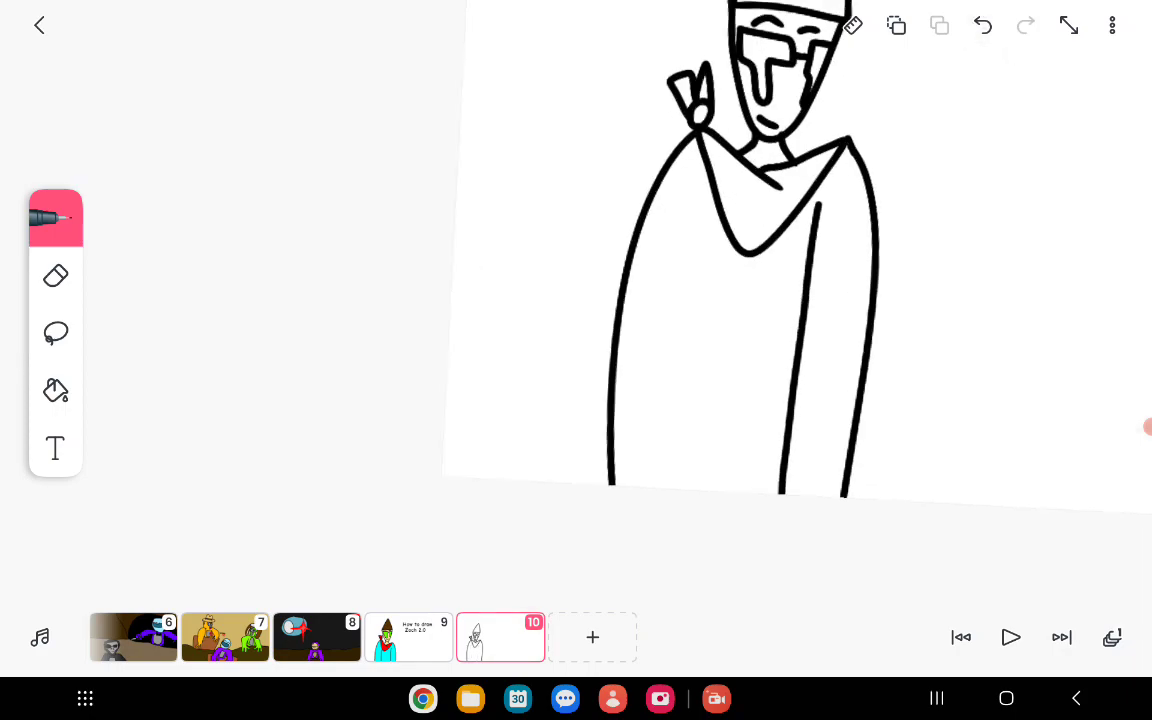
pyautogui.click(983, 25)
pyautogui.moveTo(822, 228); pyautogui.dragTo(788, 492)
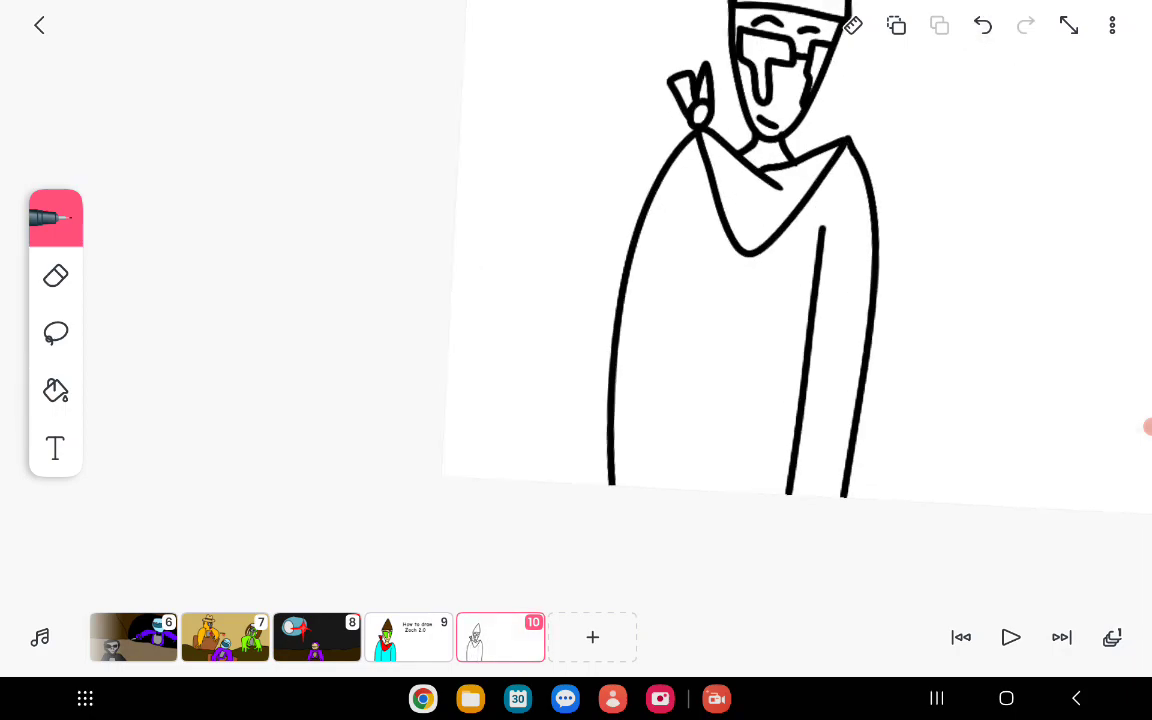
pyautogui.moveTo(632, 205); pyautogui.dragTo(612, 440)
pyautogui.scroll(-5, 700, 250)
pyautogui.scroll(8, 600, 250)
pyautogui.click(983, 25)
pyautogui.click(983, 25)
pyautogui.scroll(2, 576, 300)
pyautogui.moveTo(700, 503); pyautogui.dragTo(667, 77)
pyautogui.moveTo(431, 97); pyautogui.dragTo(482, 480)
pyautogui.scroll(-5, 576, 300)
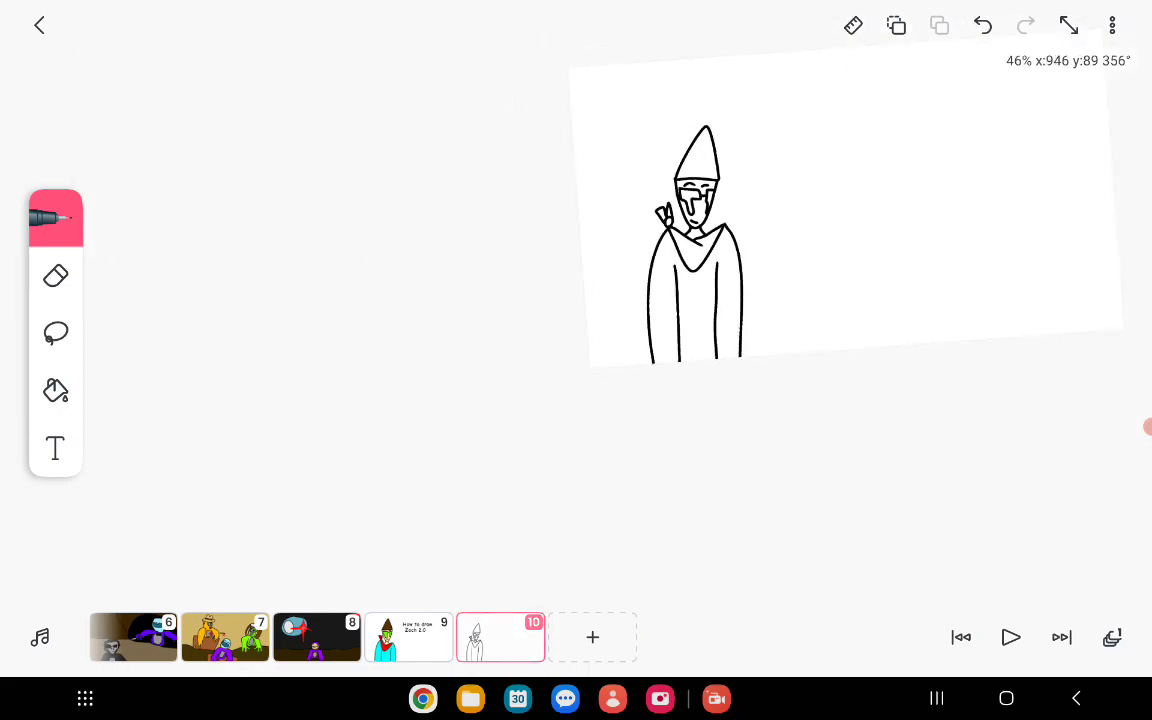
pyautogui.scroll(2, 640, 250)
pyautogui.scroll(3, 576, 260)
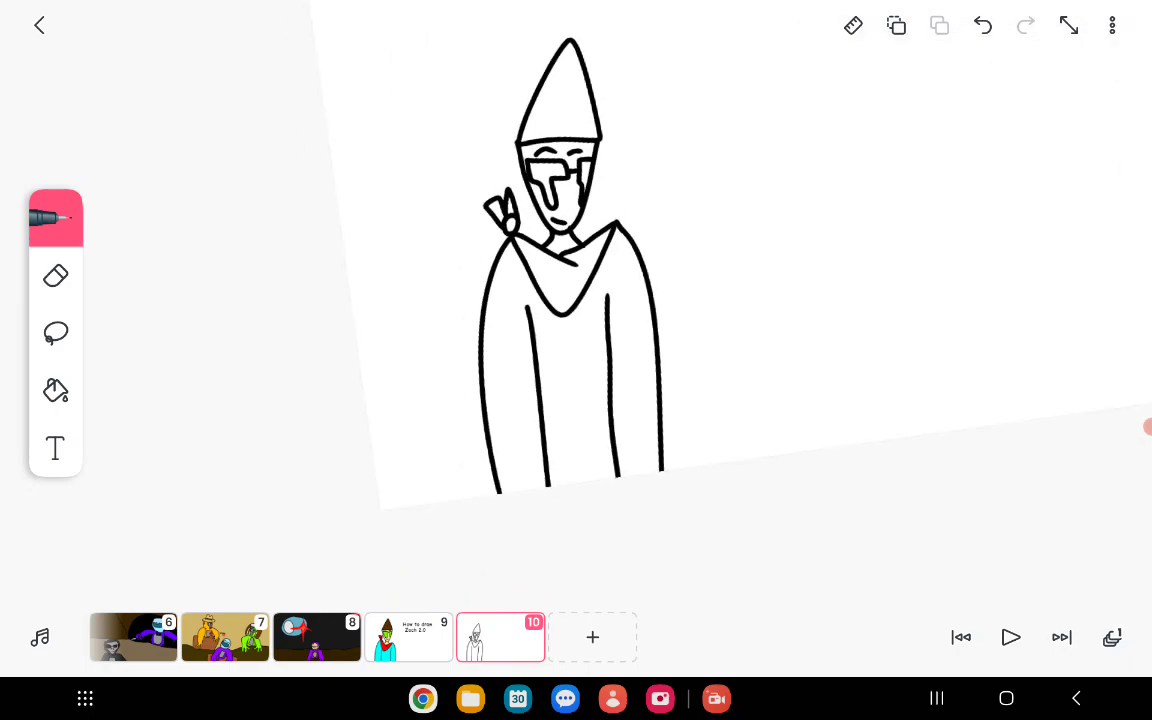
pyautogui.scroll(2, 560, 280)
pyautogui.scroll(2, 480, 280)
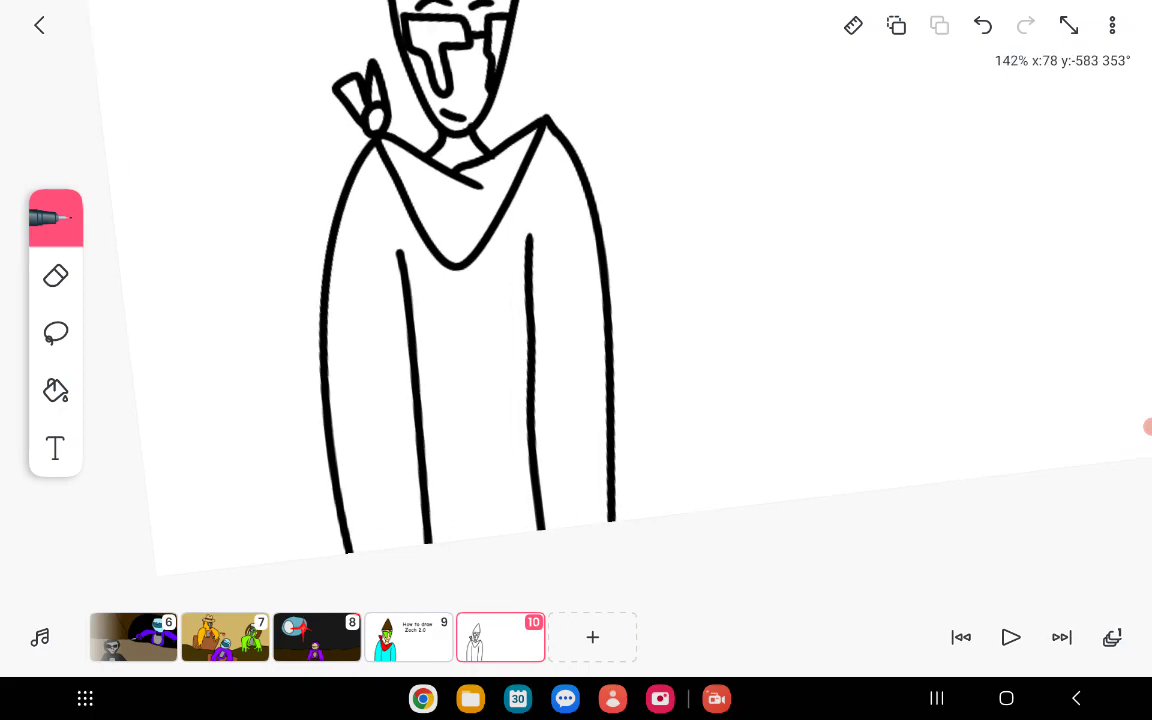
pyautogui.scroll(3, 470, 280)
pyautogui.scroll(-3, 760, 200)
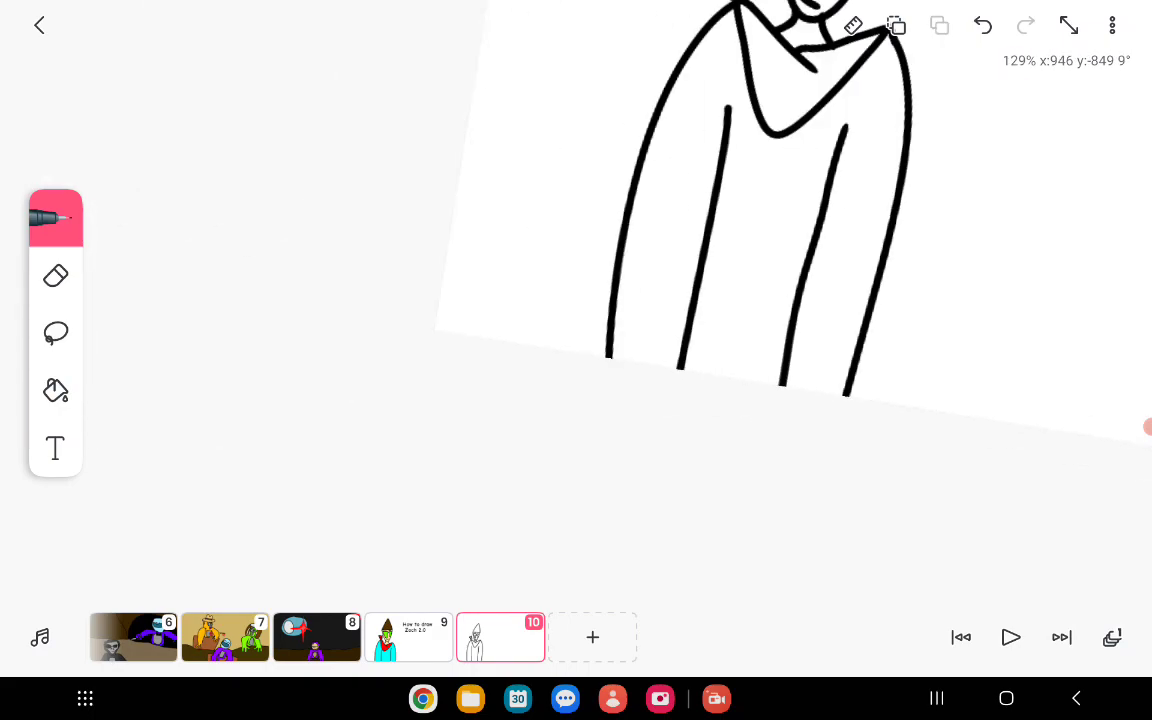
pyautogui.scroll(-3, 700, 250)
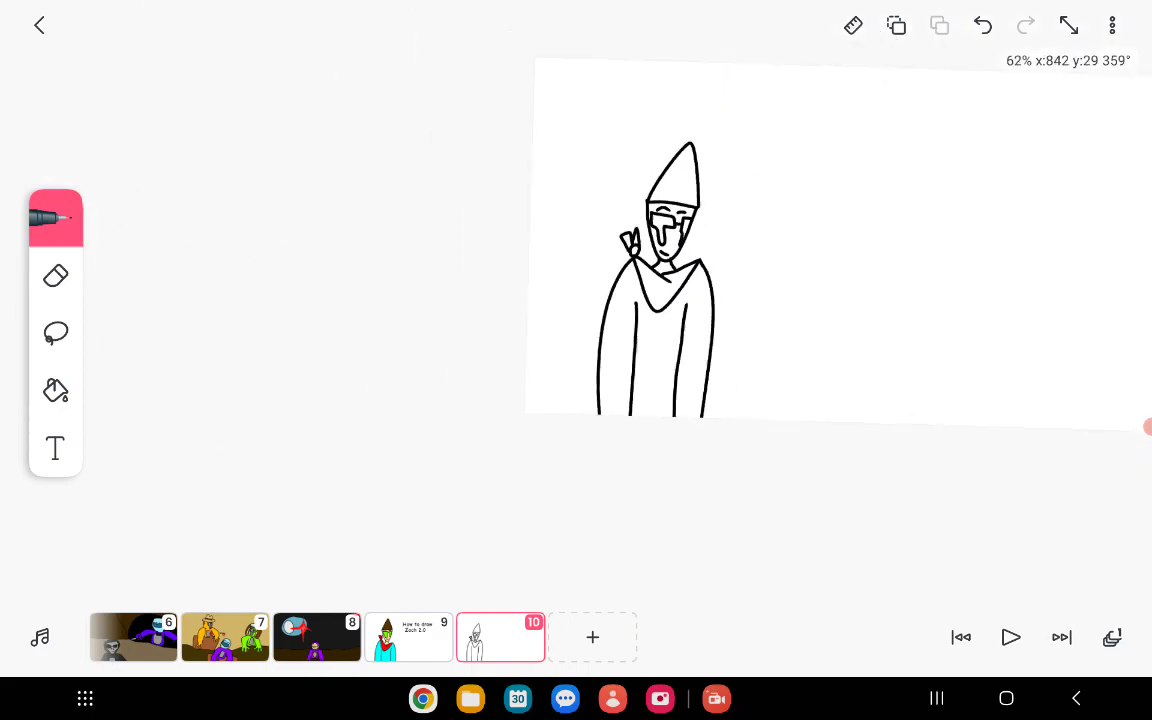
pyautogui.scroll(-1, 600, 250)
pyautogui.scroll(2, 400, 250)
# Use the Fill bucket with the Preset 1 palette to colour the hat brown.
pyautogui.click(55, 390)
pyautogui.scroll(3, 550, 250)
pyautogui.click(55, 362)
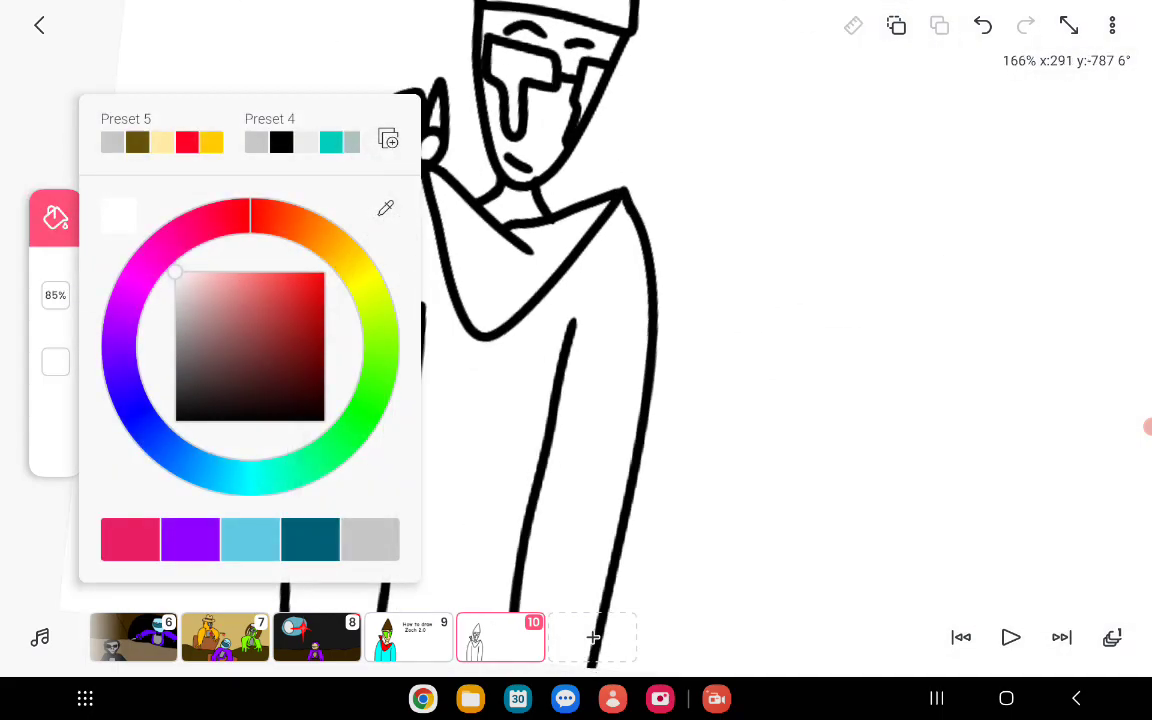
pyautogui.click(55, 362)
pyautogui.scroll(5, 550, 300)
pyautogui.click(55, 362)
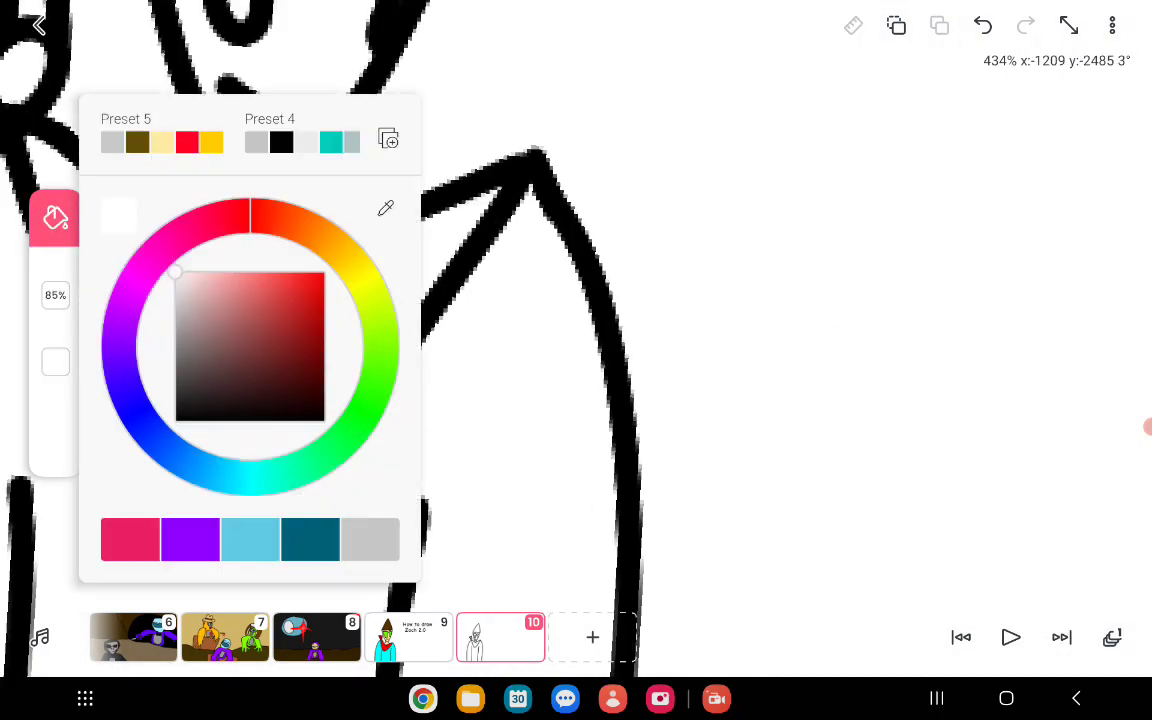
pyautogui.moveTo(330, 140); pyautogui.dragTo(290, 140)
pyautogui.moveTo(380, 140); pyautogui.dragTo(110, 140)
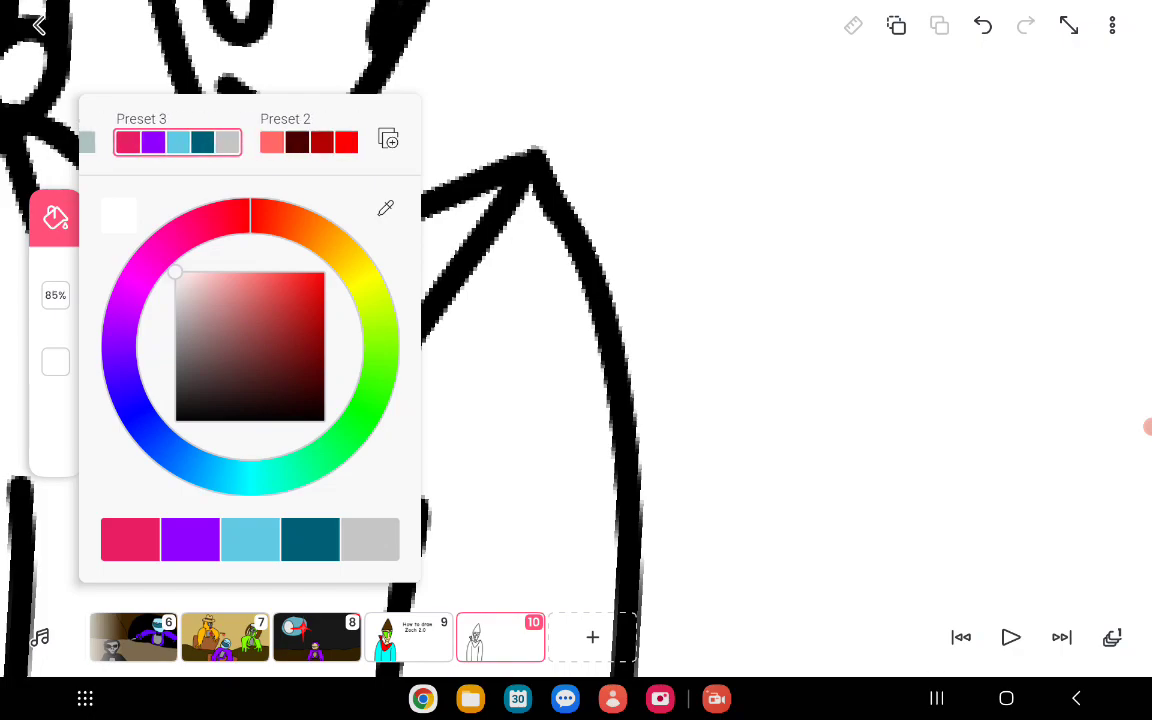
pyautogui.moveTo(340, 140); pyautogui.dragTo(210, 140)
pyautogui.click(242, 141)
pyautogui.click(249, 537)
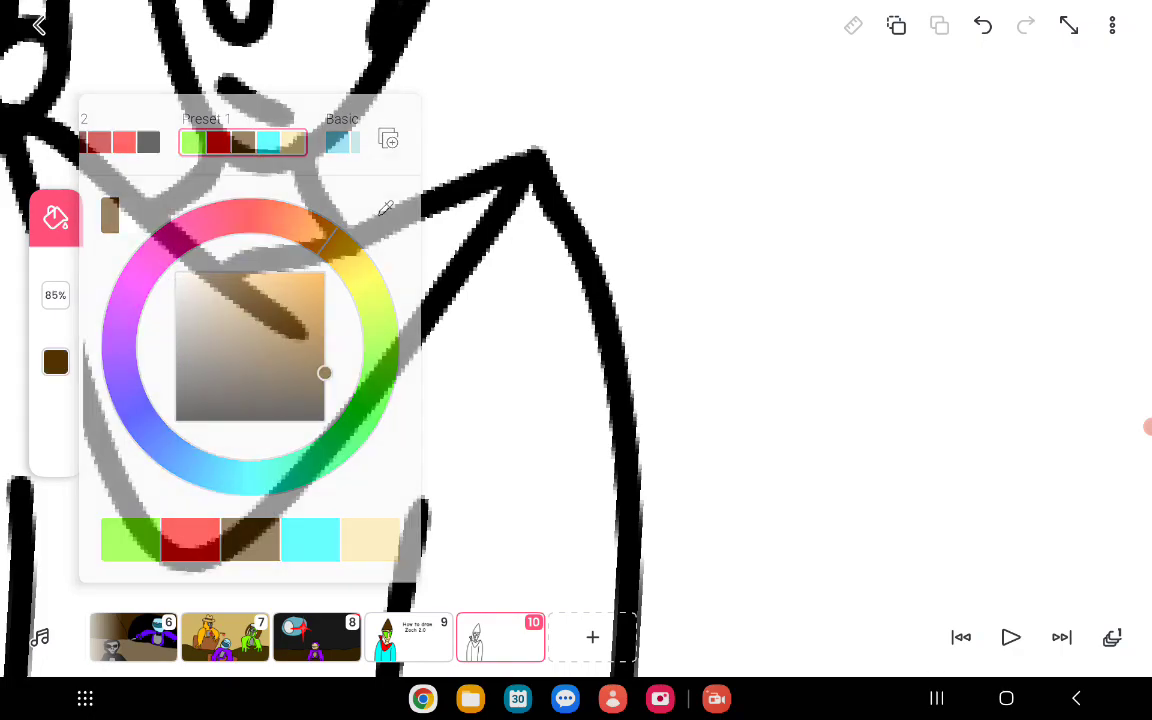
pyautogui.scroll(-3, 600, 300)
pyautogui.click(720, 50)
pyautogui.scroll(2, 600, 300)
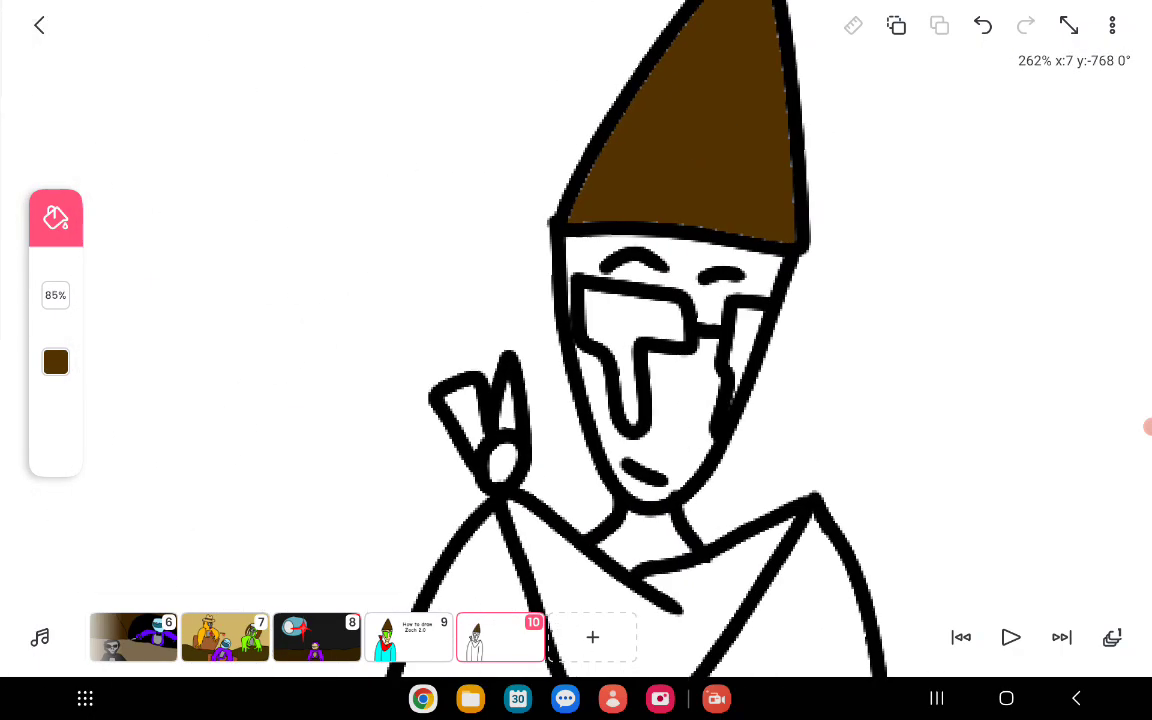
# Fill the robe with cyan.
pyautogui.click(55, 362)
pyautogui.click(310, 540)
pyautogui.scroll(2, 650, 350)
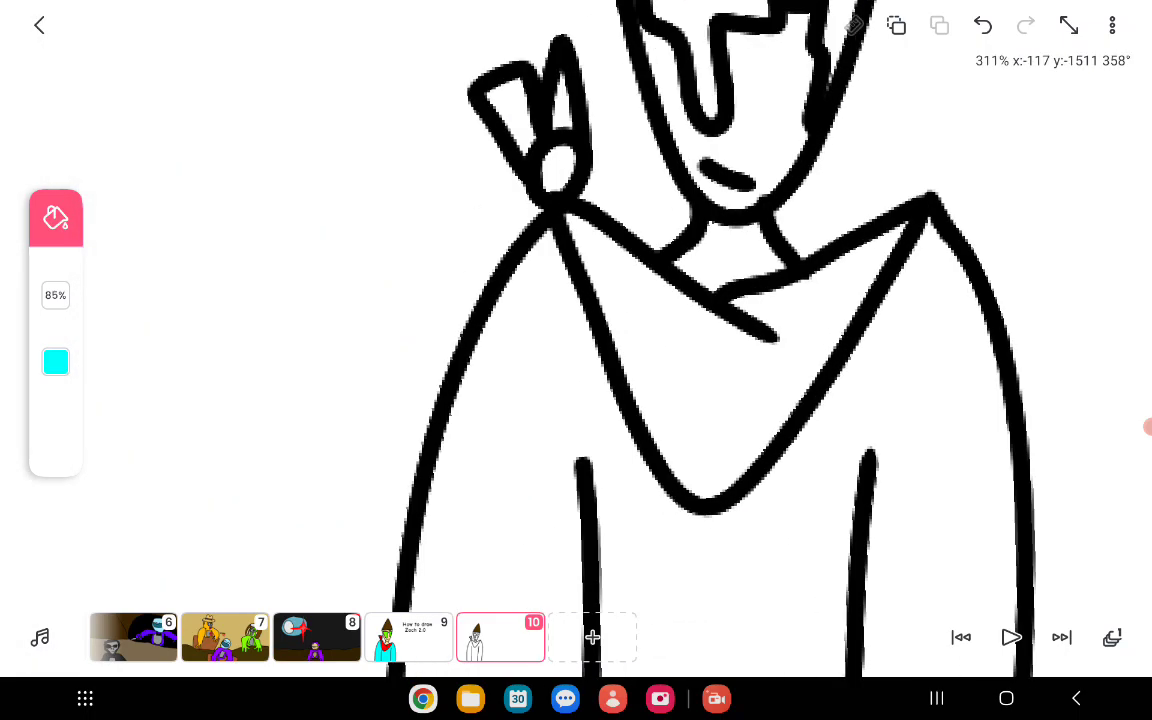
pyautogui.click(760, 500)
pyautogui.scroll(-5, 800, 300)
# Fill the scarf and hand red, undoing a stray red fill.
pyautogui.click(55, 362)
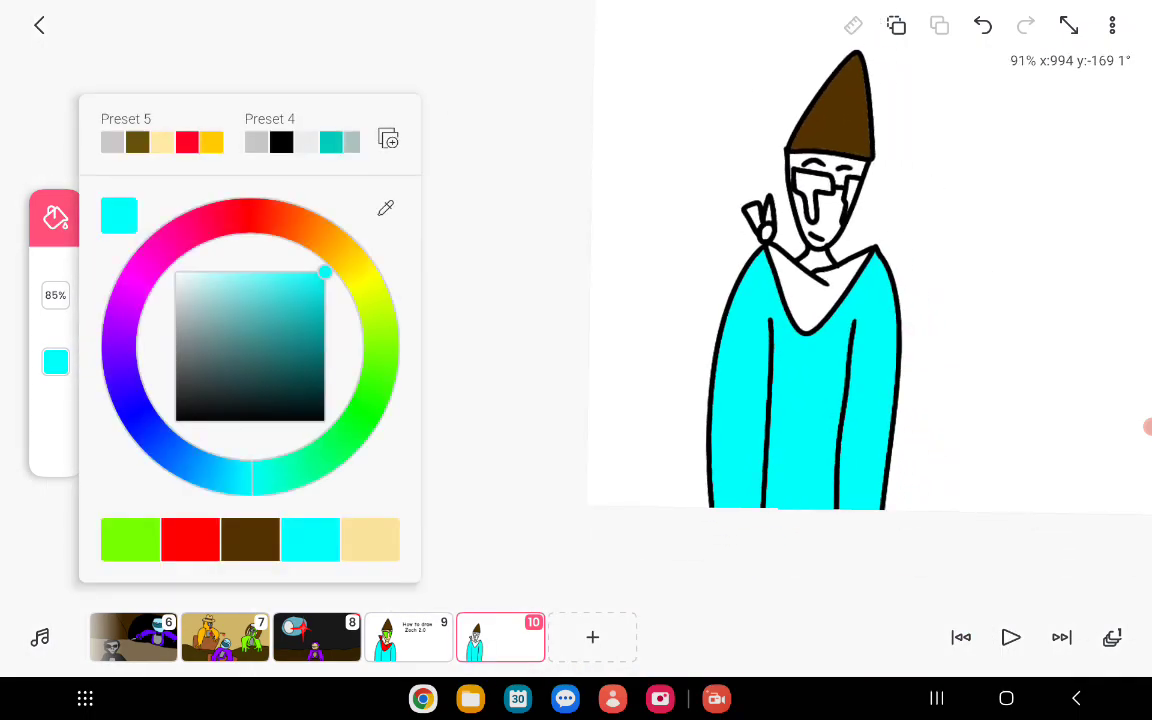
pyautogui.click(190, 537)
pyautogui.scroll(3, 800, 300)
pyautogui.scroll(3, 800, 300)
pyautogui.scroll(3, 800, 300)
pyautogui.click(850, 560)
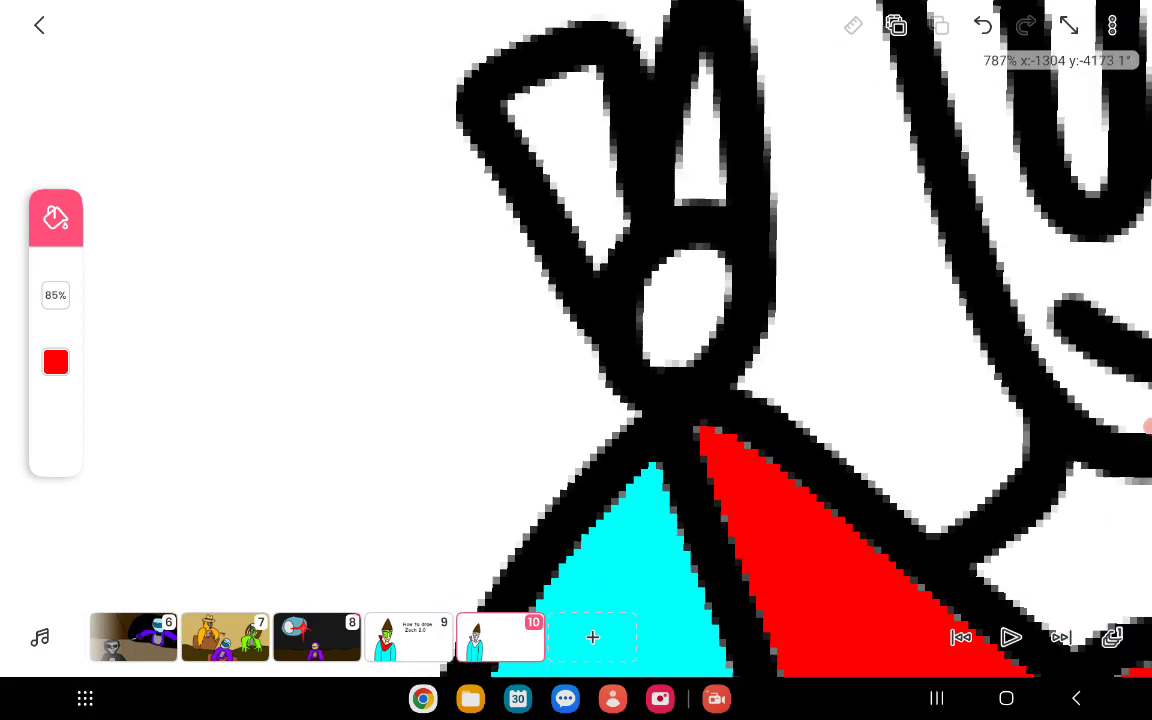
pyautogui.click(512, 150)
pyautogui.click(620, 280)
pyautogui.click(660, 130)
pyautogui.click(983, 25)
pyautogui.scroll(-3, 700, 350)
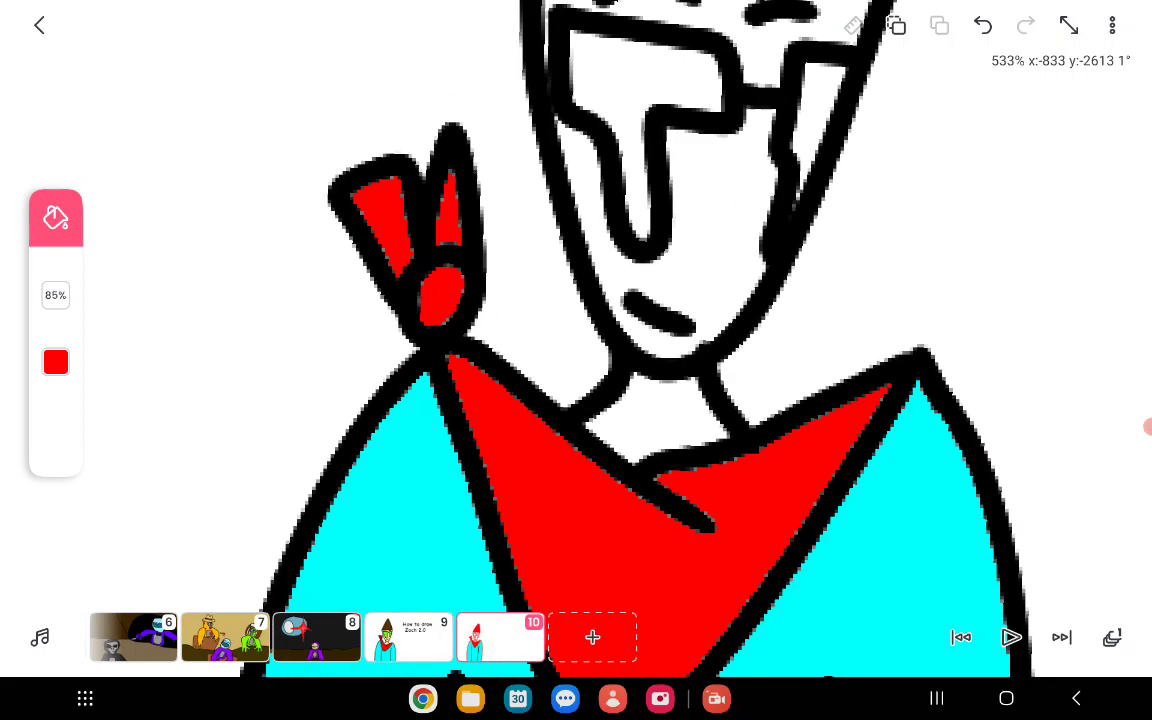
# Fill both glasses lenses green.
pyautogui.click(55, 362)
pyautogui.click(130, 540)
pyautogui.click(530, 100)
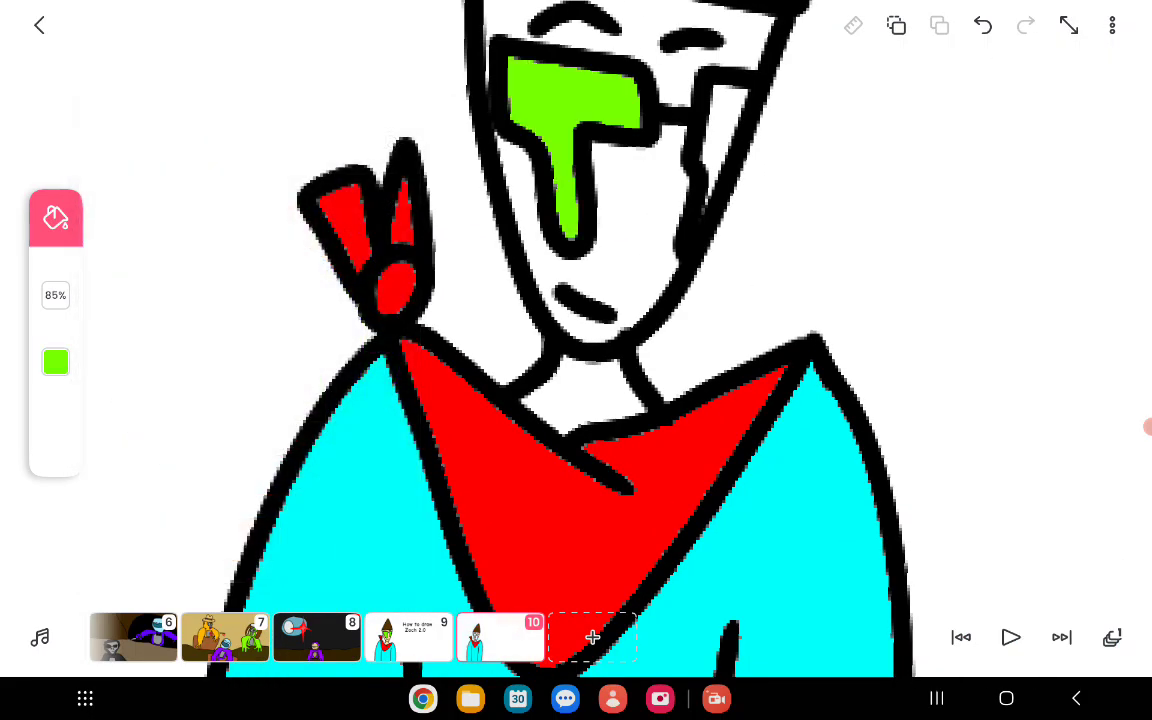
pyautogui.click(652, 120)
pyautogui.scroll(3, 600, 300)
# Fill the face and neck beige.
pyautogui.click(55, 362)
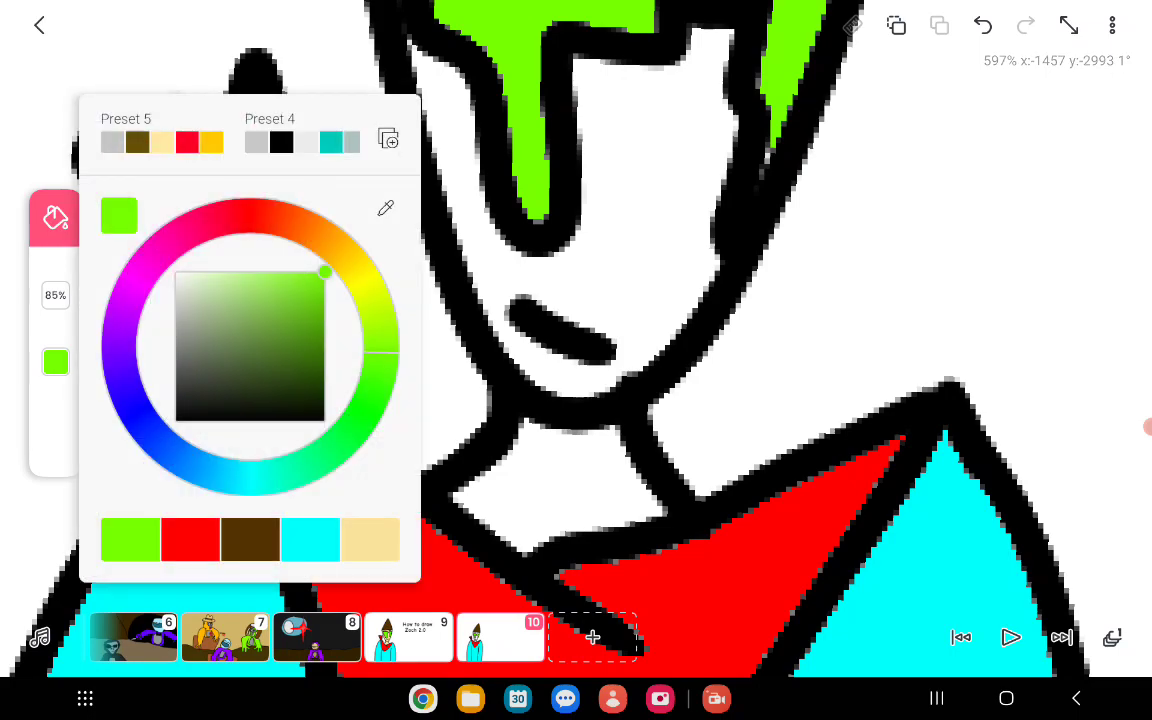
pyautogui.click(368, 537)
pyautogui.click(560, 470)
pyautogui.click(620, 230)
pyautogui.scroll(-1, 600, 350)
pyautogui.scroll(-3, 600, 350)
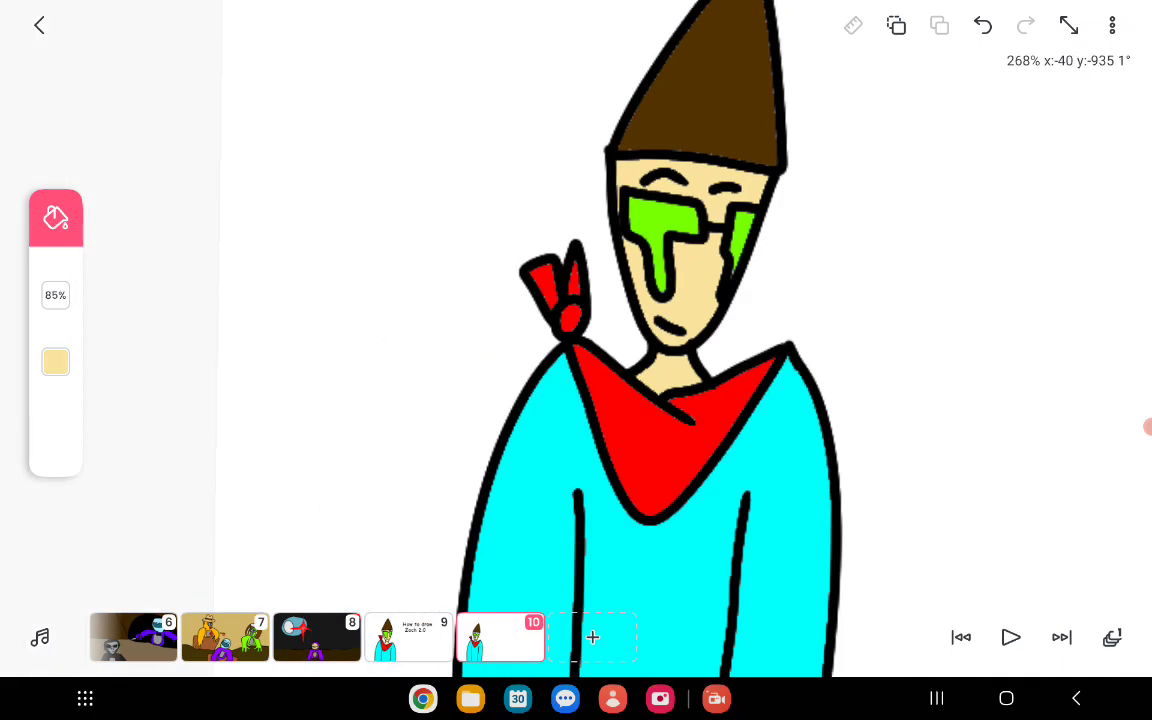
pyautogui.scroll(-5, 600, 350)
# Dismiss the colour choices and switch to the Text tool.
pyautogui.click(55, 362)
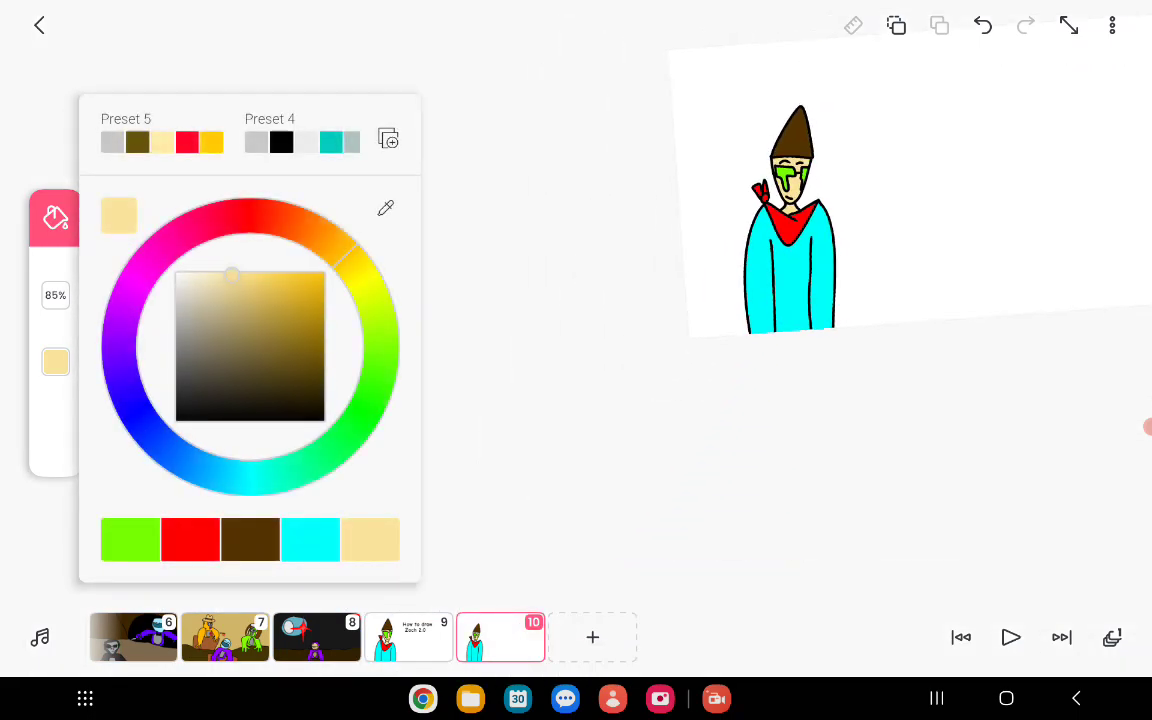
pyautogui.click(700, 450)
pyautogui.scroll(1, 600, 350)
pyautogui.click(55, 448)
pyautogui.scroll(2, 600, 350)
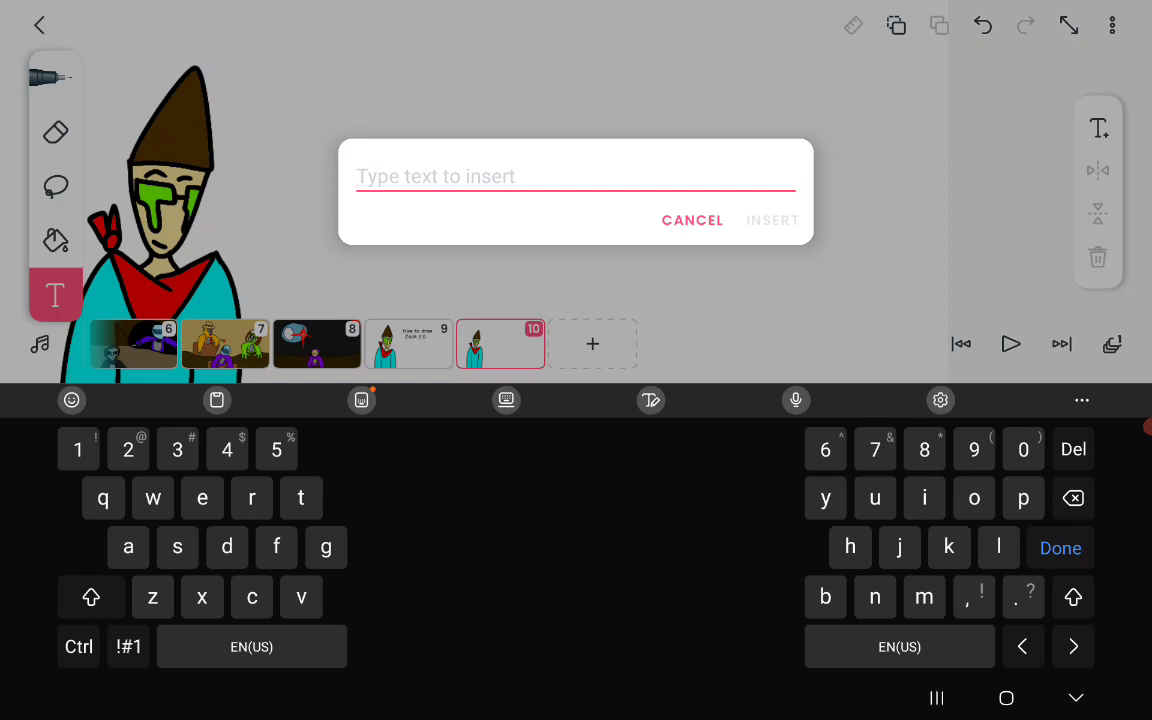
pyautogui.write('But')
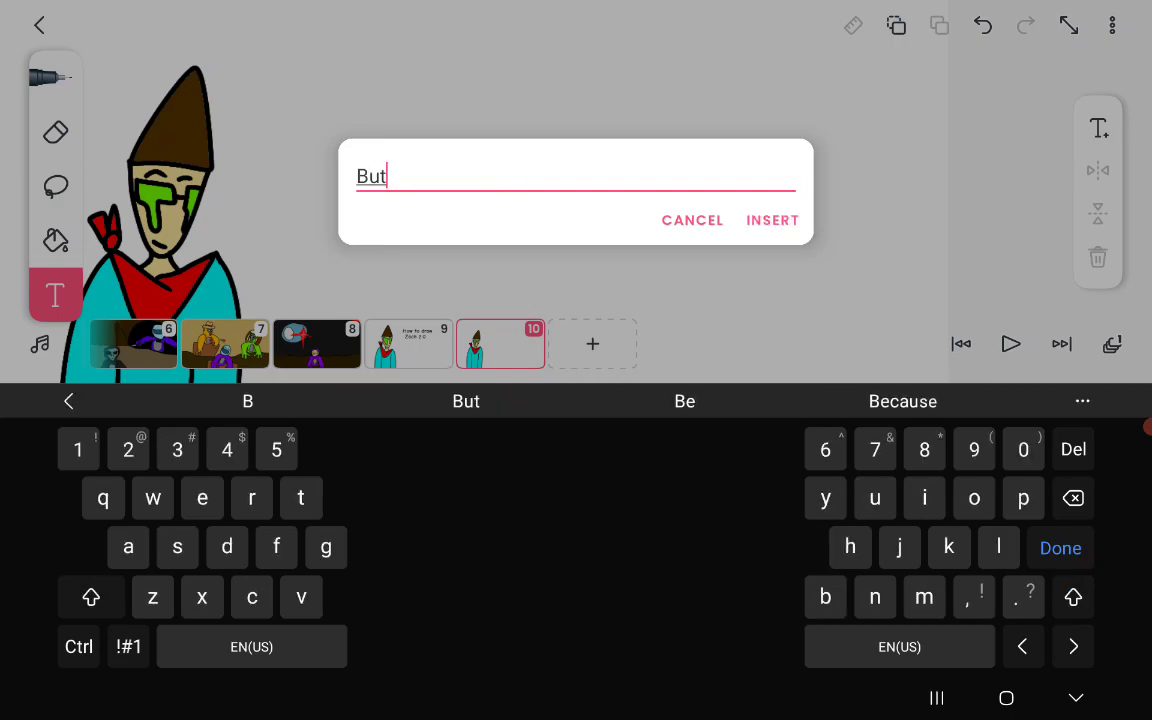
pyautogui.write('r')
# Correct the word to 'Happy', insert it, and move it near the top.
pyautogui.press('BackSpace')
pyautogui.press('BackSpace')
pyautogui.press('BackSpace')
pyautogui.press('BackSpace')
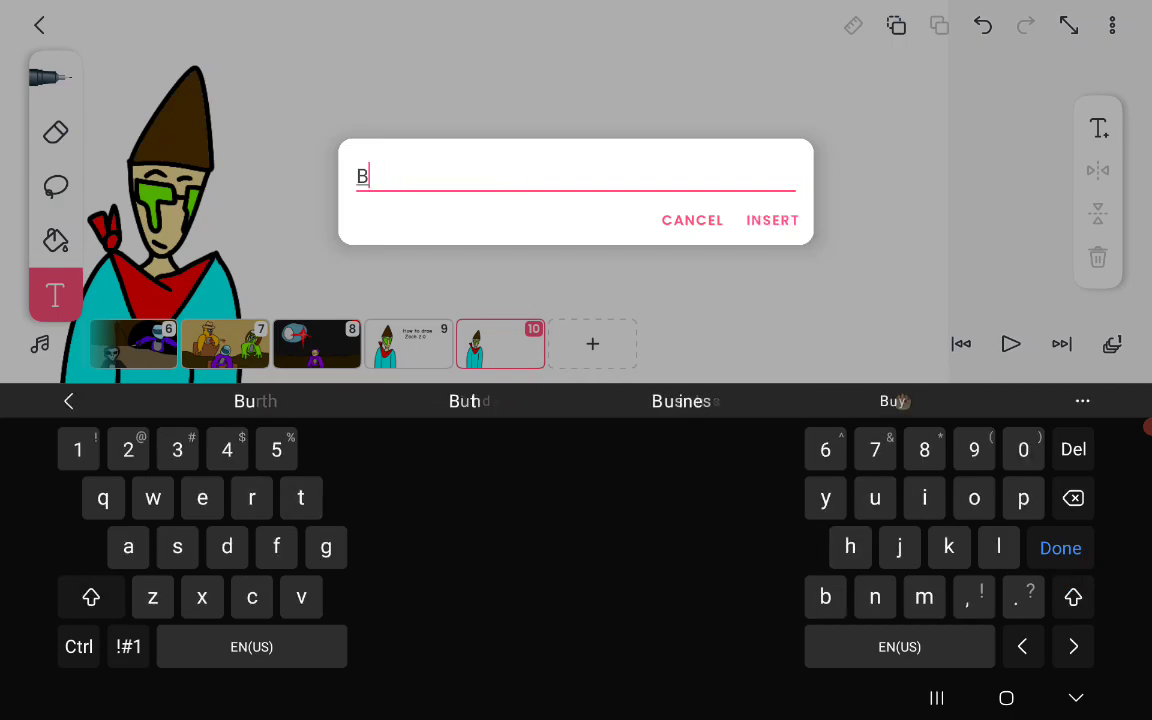
pyautogui.press('BackSpace')
pyautogui.write('Happt')
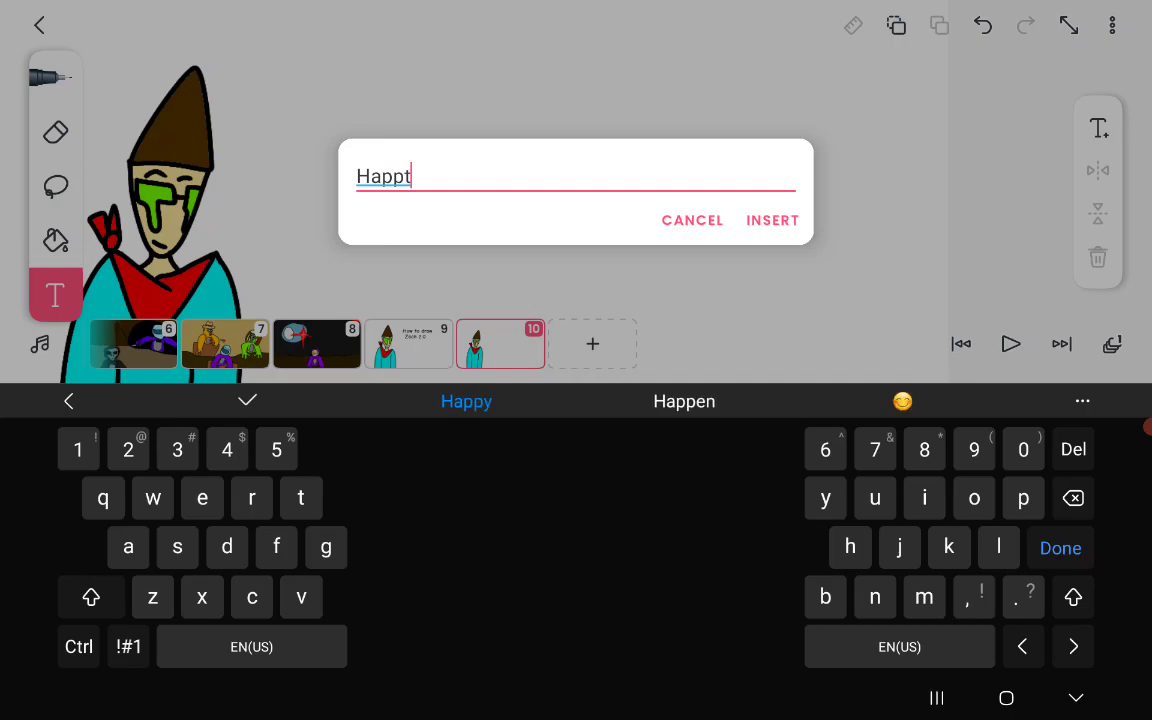
pyautogui.write('y')
pyautogui.press('space')
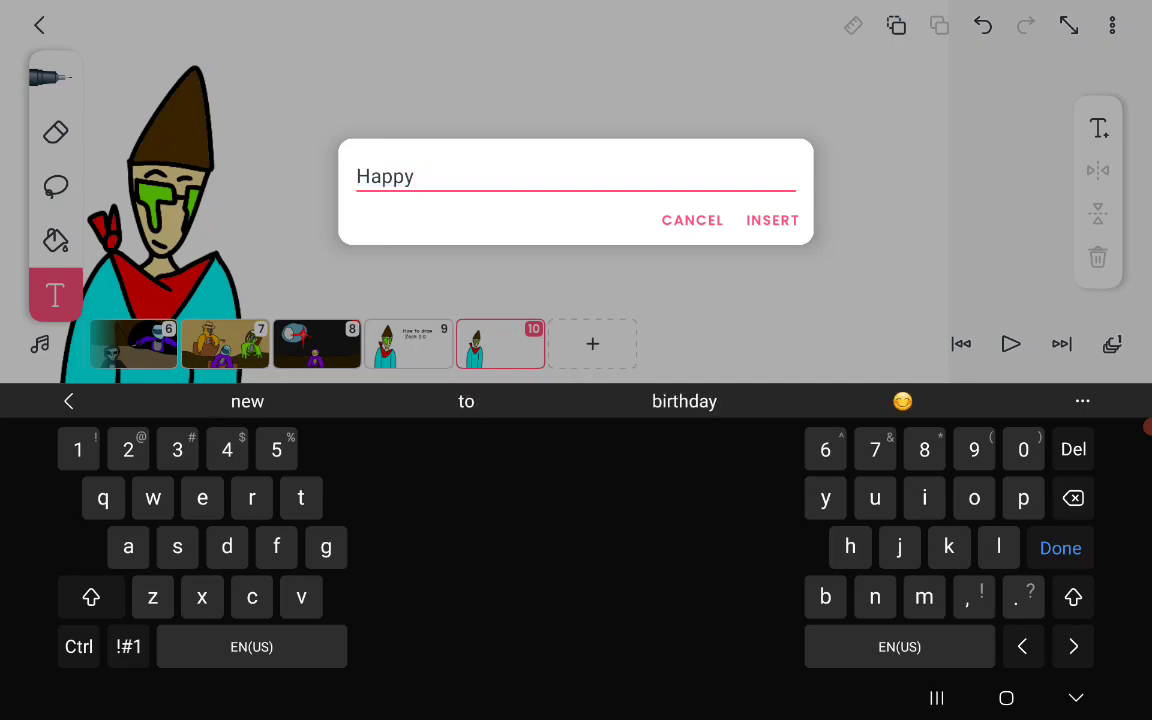
pyautogui.click(772, 220)
pyautogui.moveTo(687, 314); pyautogui.dragTo(592, 172)
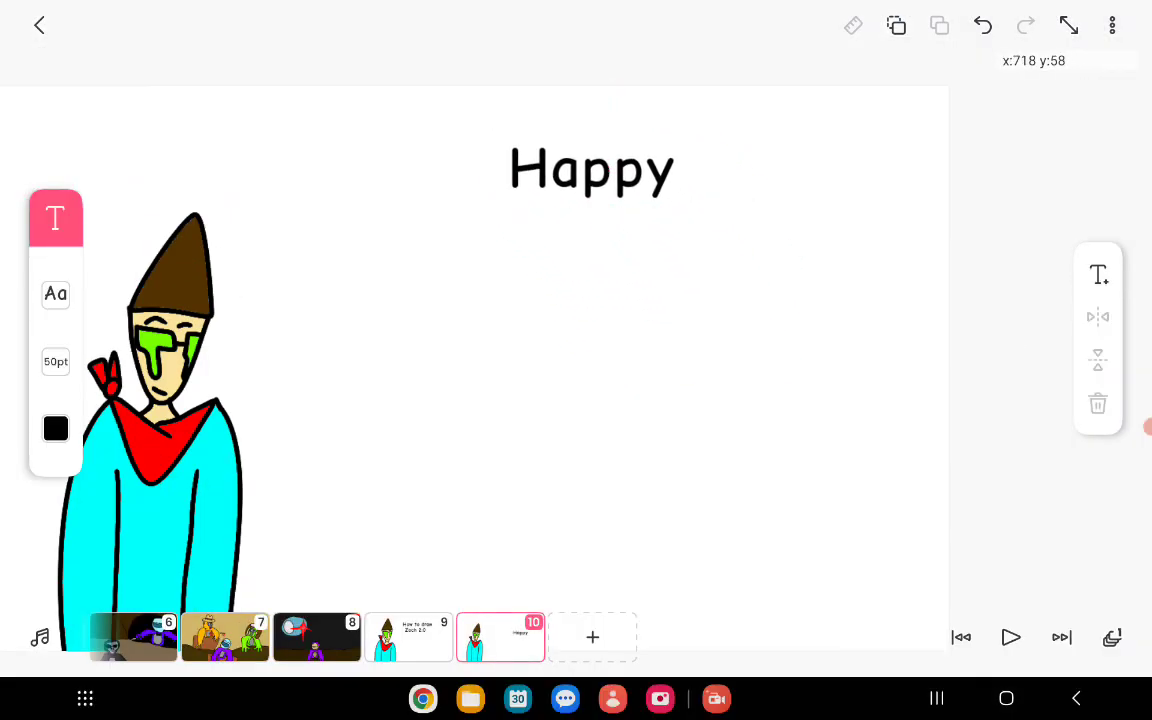
# Add 'Birthday' and place it directly under 'Happy'.
pyautogui.click(1098, 274)
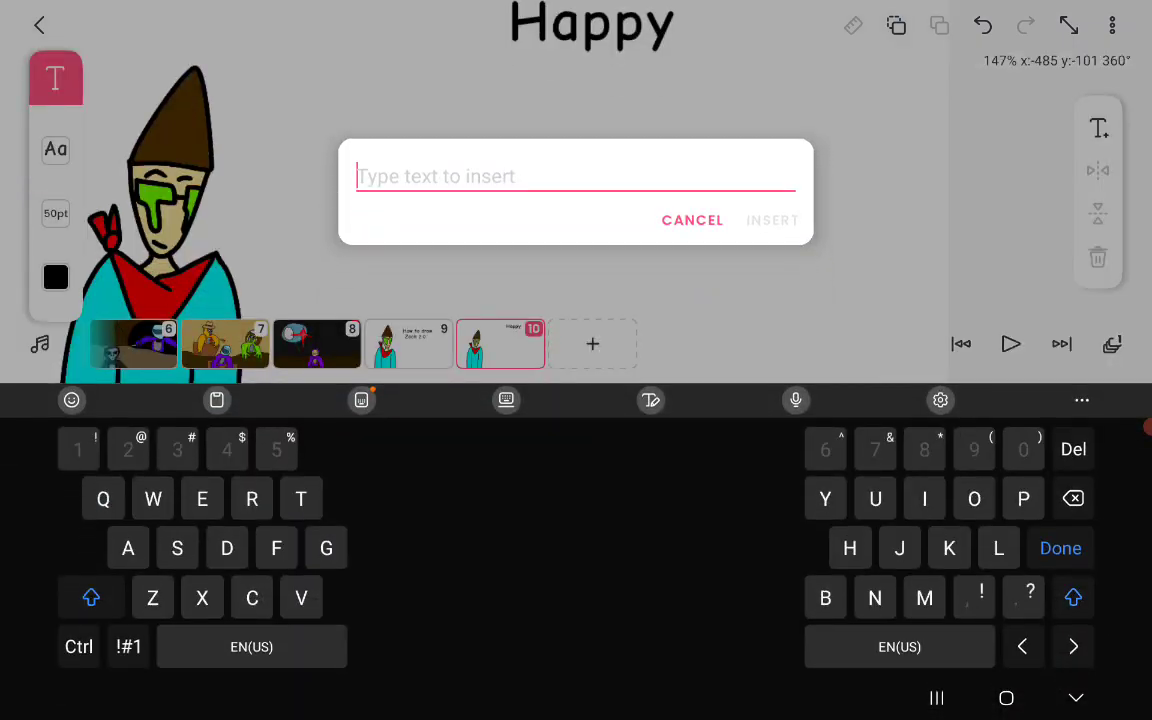
pyautogui.write('Birthday')
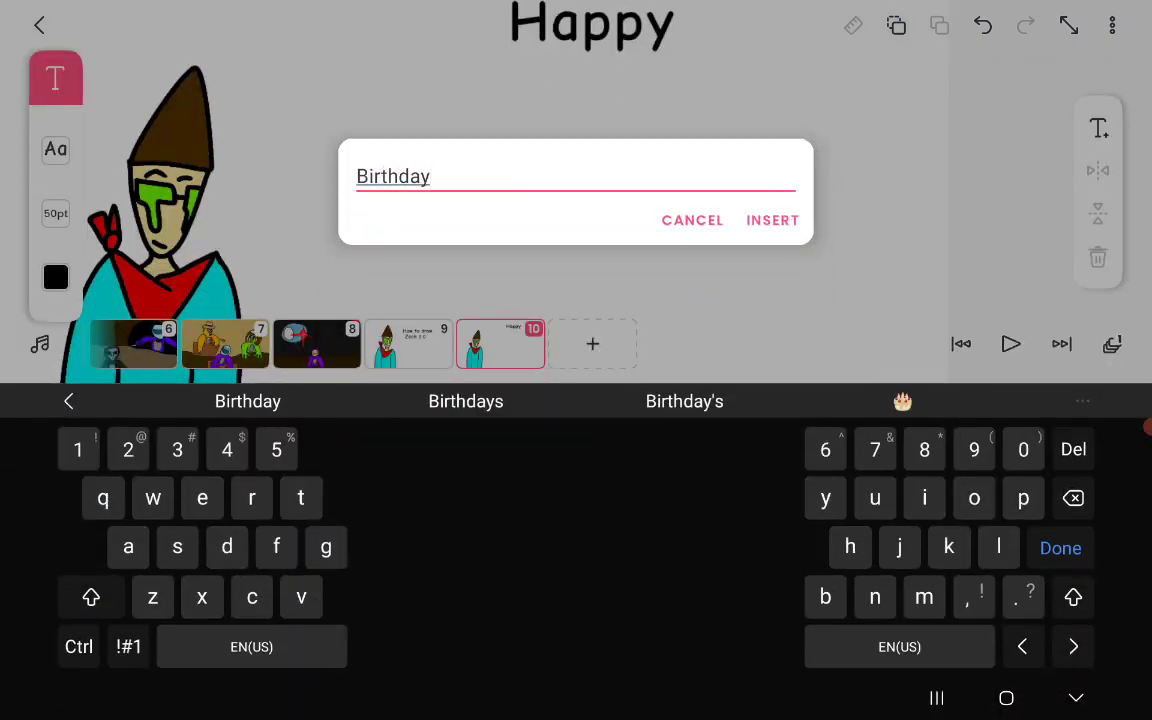
pyautogui.click(772, 220)
pyautogui.moveTo(818, 329)
pyautogui.mouseDown()
pyautogui.moveTo(596, 262)
pyautogui.moveTo(599, 237)
pyautogui.moveTo(573, 237)
pyautogui.mouseUp()
# Add 'Zach!' under 'Birthday' and commit the text.
pyautogui.click(1098, 274)
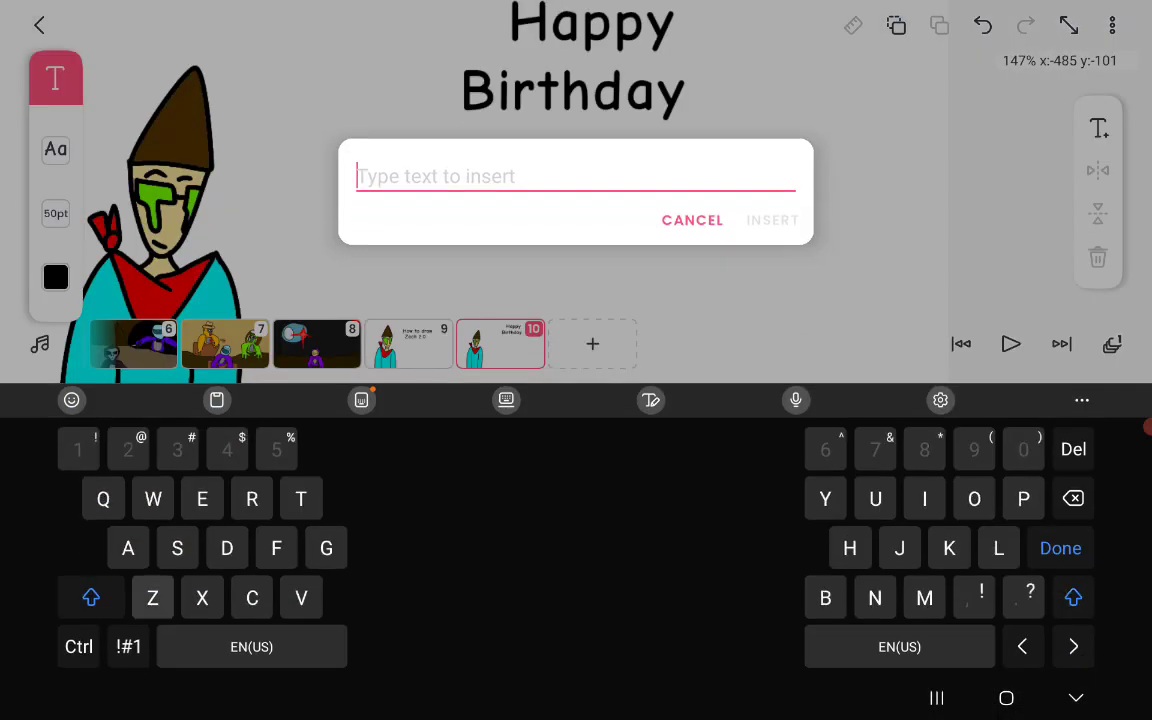
pyautogui.write('Zach')
pyautogui.click(128, 646)
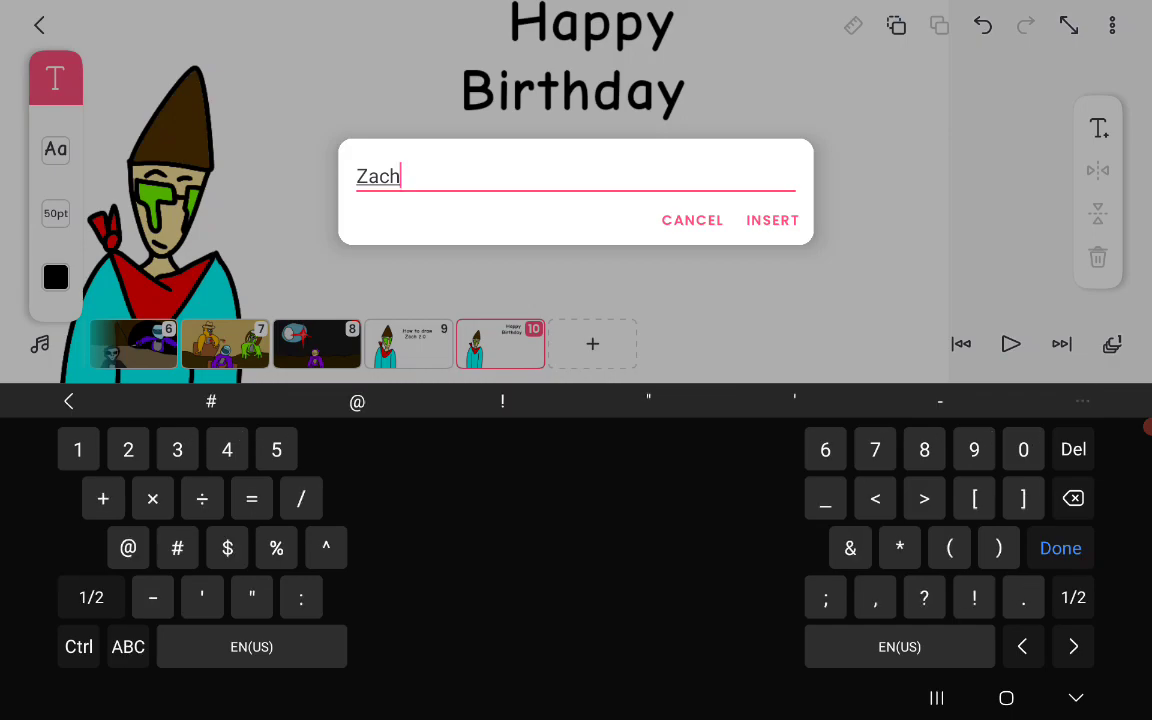
pyautogui.write('!')
pyautogui.click(772, 220)
pyautogui.moveTo(730, 378)
pyautogui.mouseDown()
pyautogui.moveTo(705, 321)
pyautogui.moveTo(585, 298)
pyautogui.mouseUp()
pyautogui.click(780, 450)
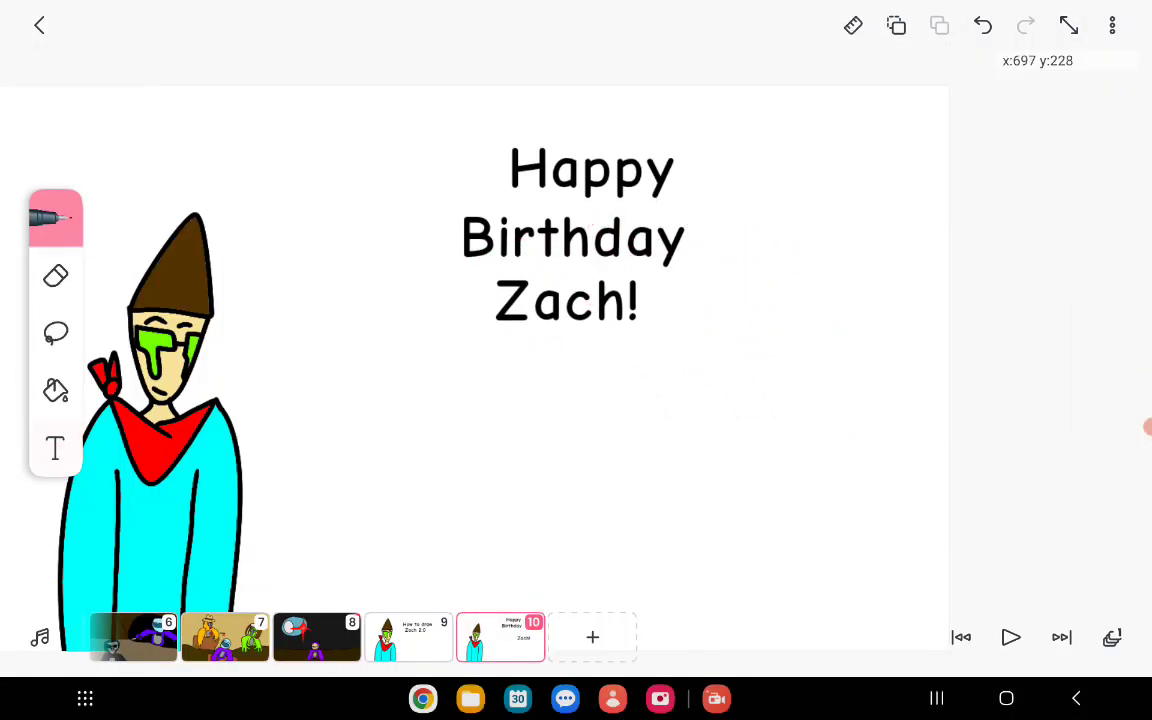
pyautogui.scroll(-3, 575, 330)
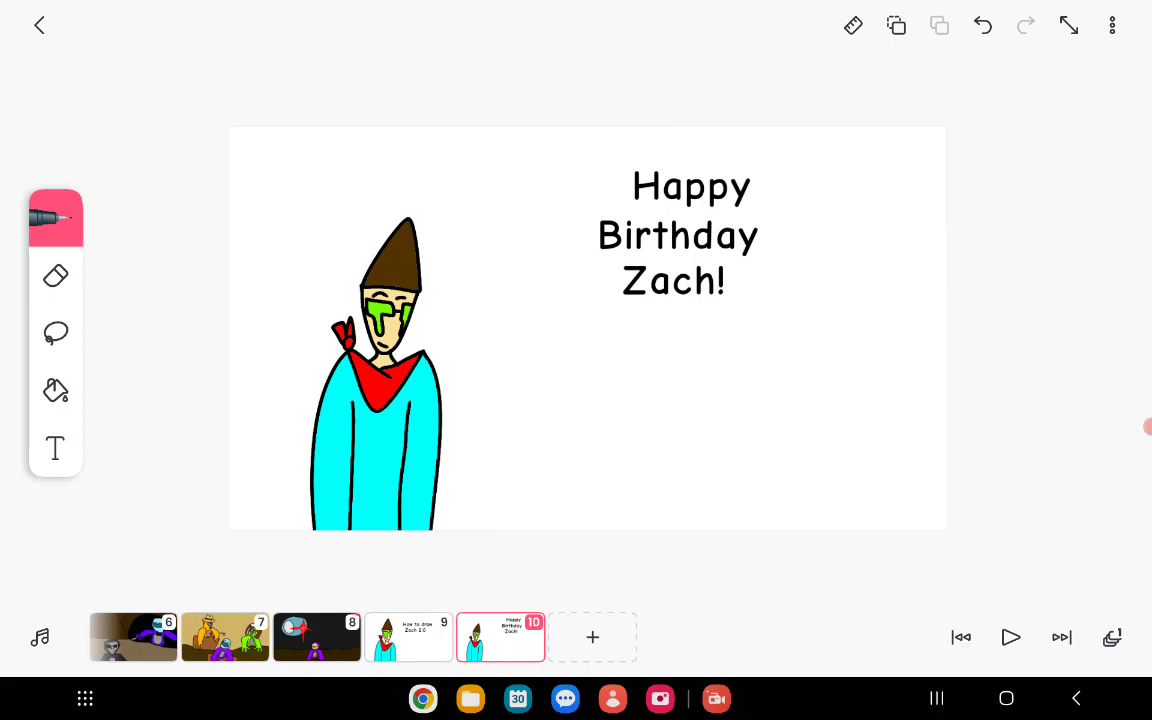
pyautogui.scroll(-2, 587, 330)
pyautogui.scroll(2, 587, 330)
pyautogui.scroll(3, 587, 330)
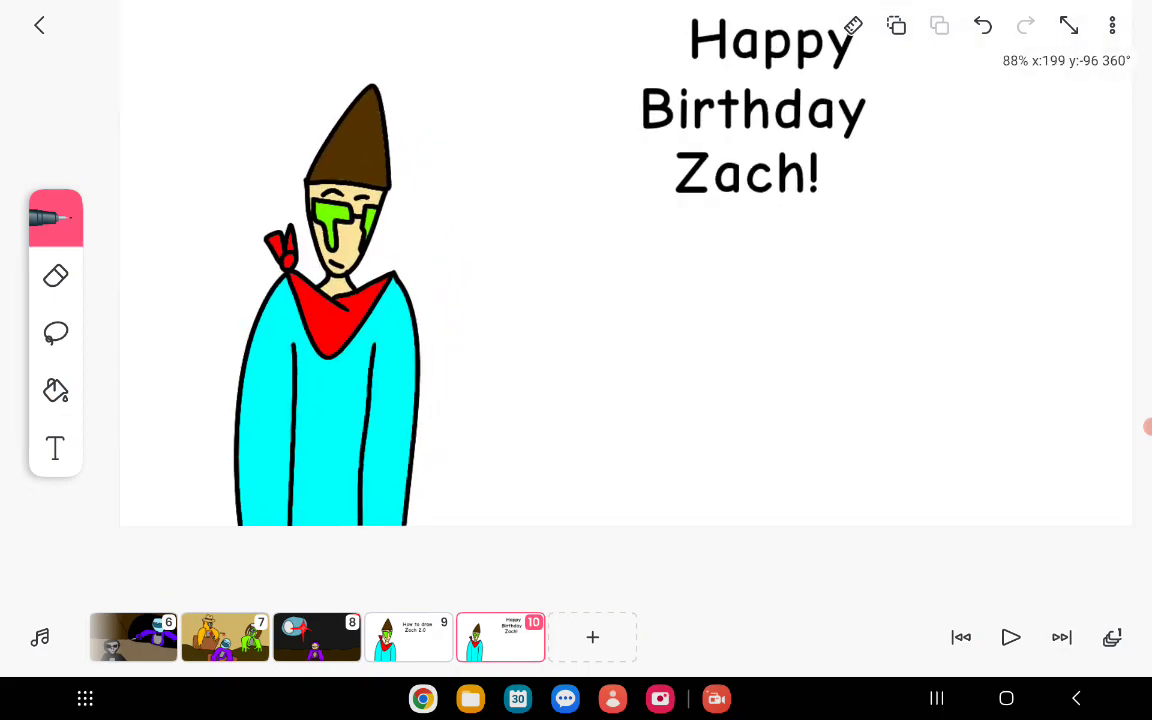
pyautogui.scroll(-1, 587, 330)
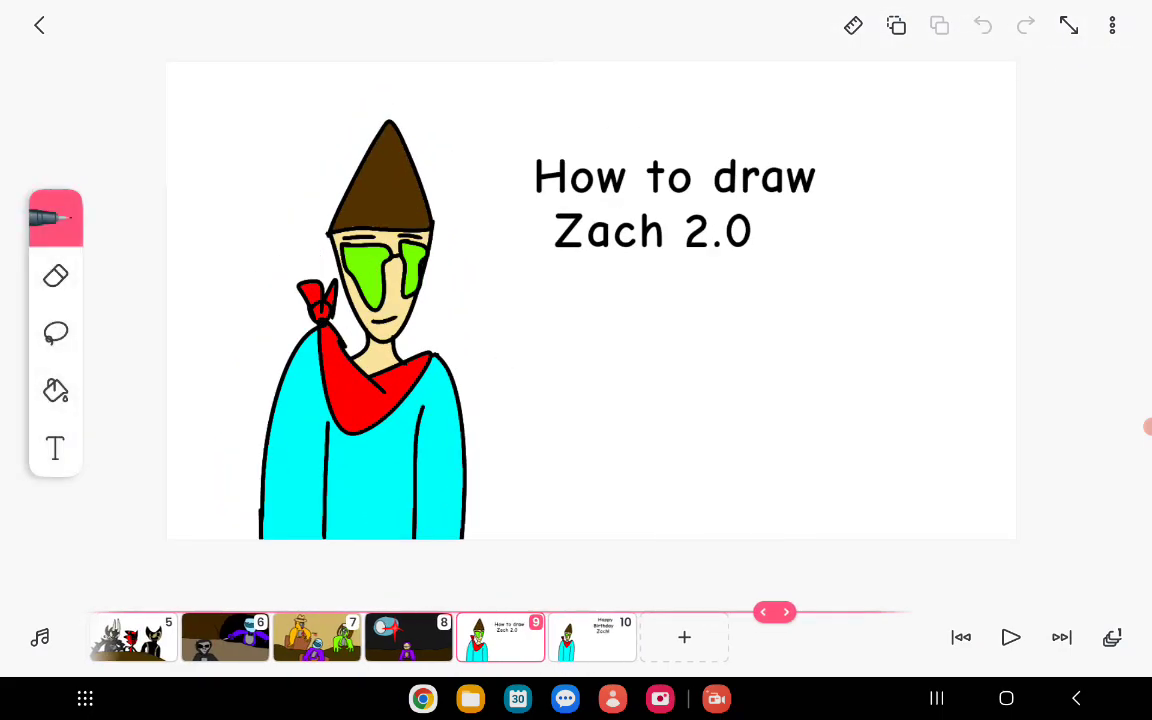
pyautogui.moveTo(771, 609)
pyautogui.mouseDown()
pyautogui.moveTo(840, 611)
pyautogui.moveTo(746, 611)
pyautogui.moveTo(854, 611)
pyautogui.mouseUp()
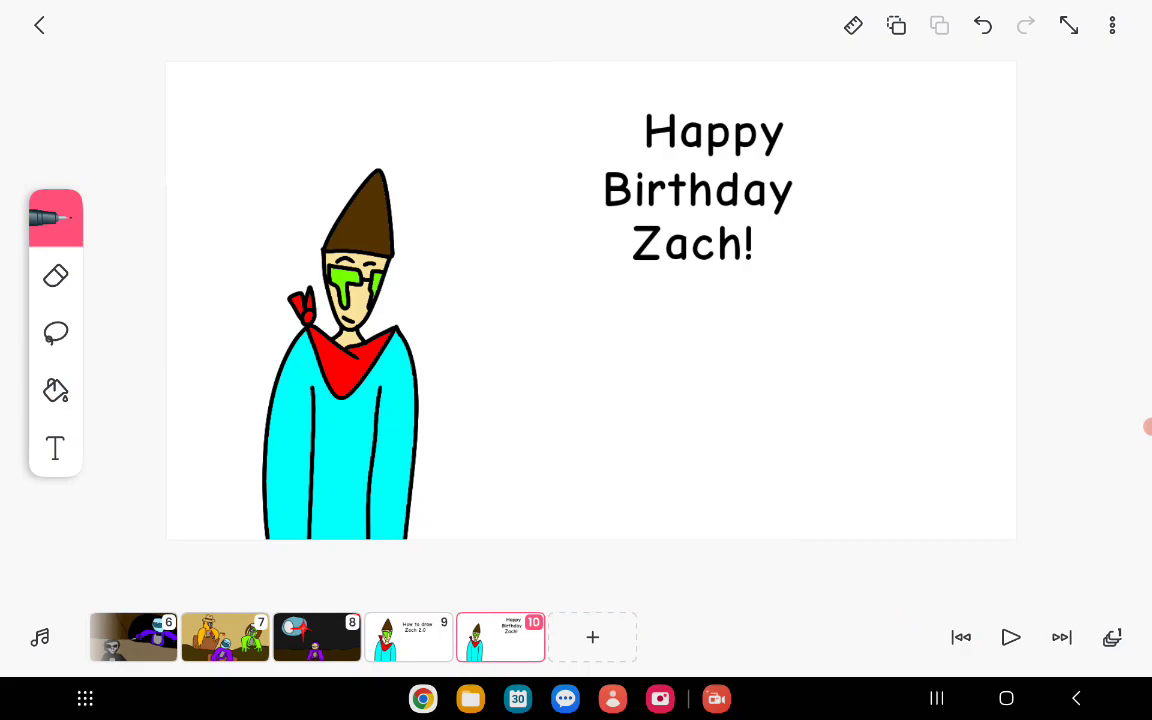
pyautogui.scroll(2, 590, 300)
pyautogui.scroll(-3, 590, 300)
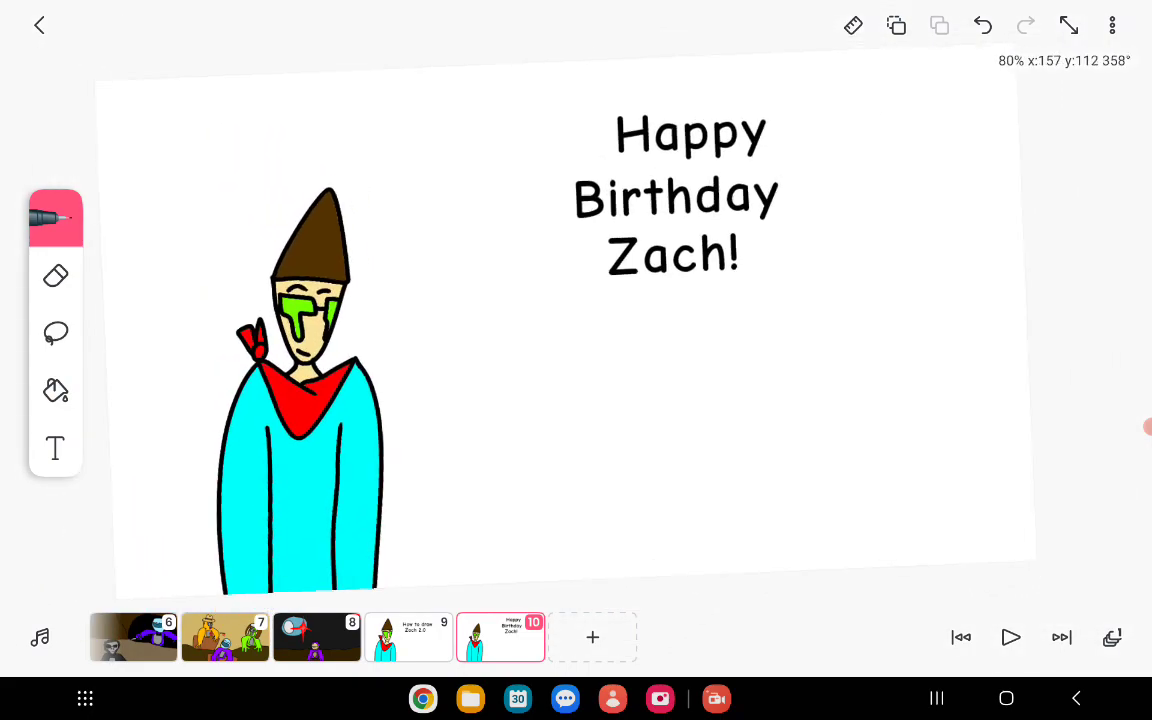
pyautogui.scroll(3, 500, 300)
pyautogui.scroll(-2, 576, 330)
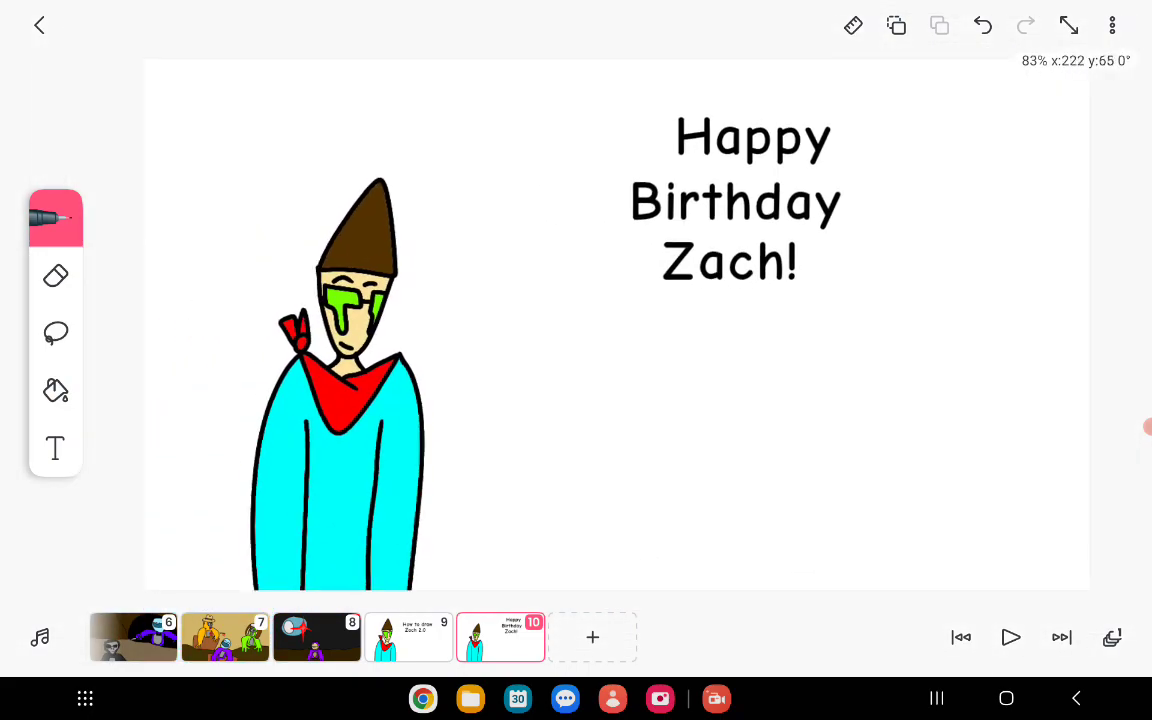
pyautogui.scroll(-1, 576, 330)
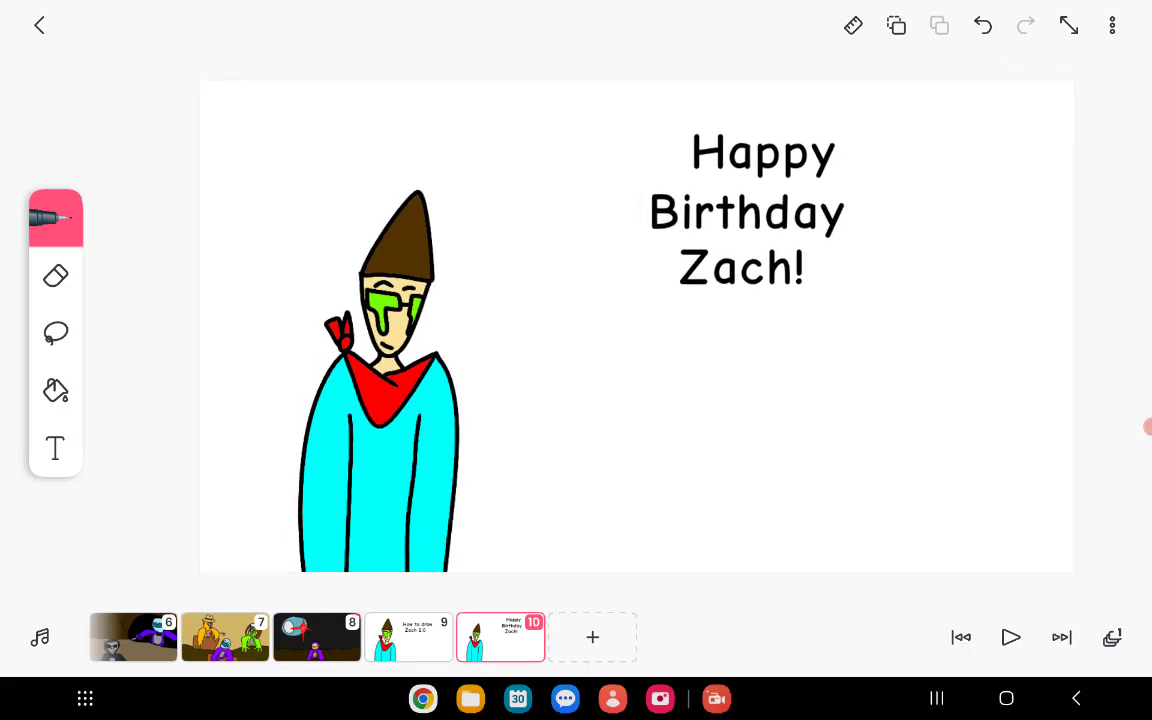
pyautogui.click(1147, 427)
pyautogui.scroll(5, 640, 440)
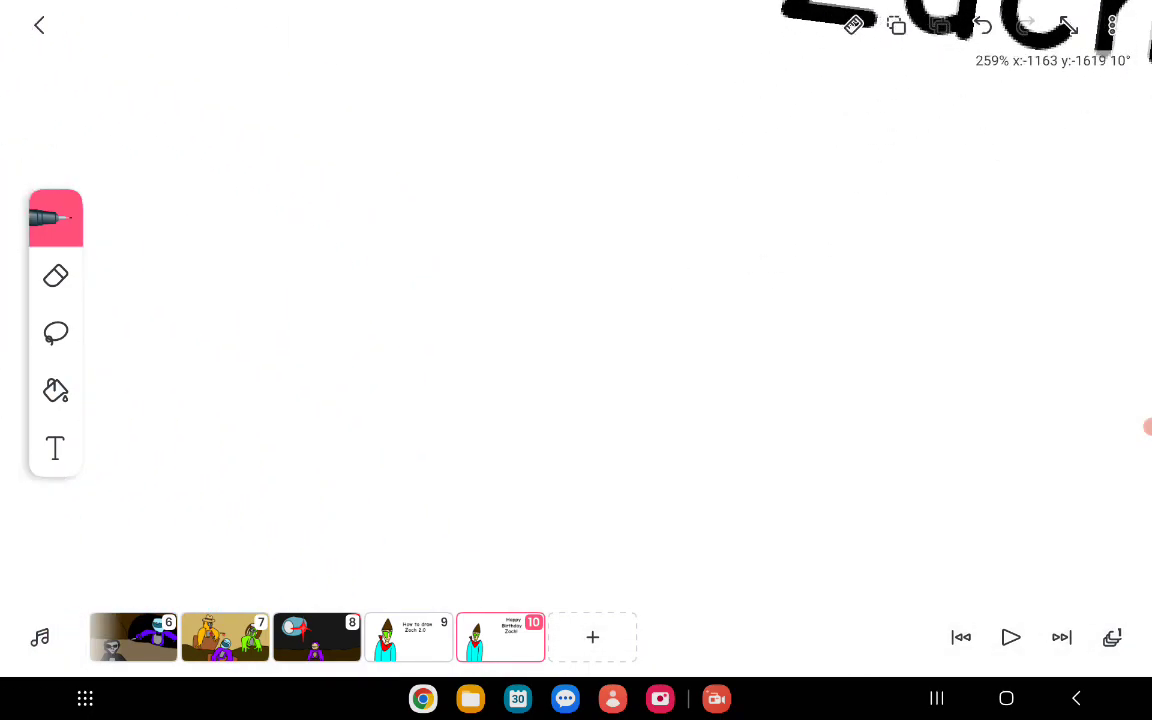
# Draw a triangle hat right of Zach and add seven vertical hatch lines inside.
pyautogui.moveTo(360, 419)
pyautogui.mouseDown()
pyautogui.moveTo(663, 108)
pyautogui.moveTo(920, 442)
pyautogui.moveTo(360, 419)
pyautogui.mouseUp()
pyautogui.scroll(-5, 640, 300)
pyautogui.scroll(-5, 576, 300)
pyautogui.scroll(5, 576, 300)
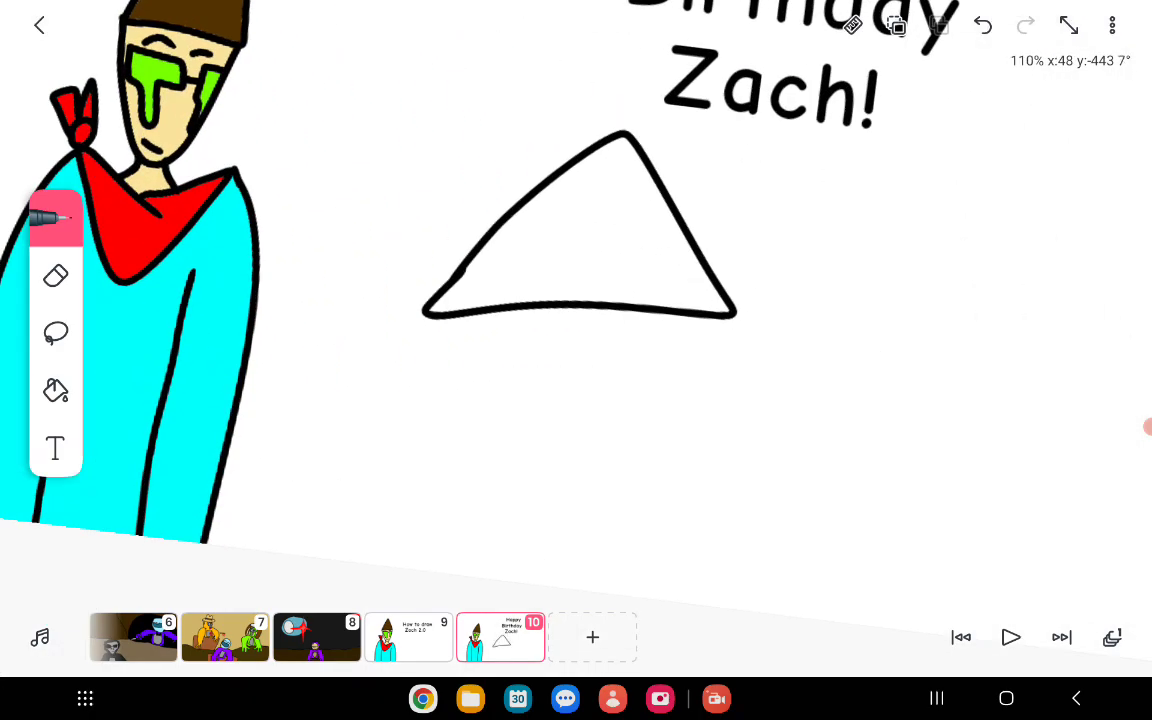
pyautogui.scroll(3, 576, 300)
pyautogui.scroll(3, 576, 300)
pyautogui.click(983, 25)
pyautogui.moveTo(321, 271)
pyautogui.mouseDown()
pyautogui.moveTo(717, 278)
pyautogui.moveTo(333, 291)
pyautogui.mouseUp()
pyautogui.scroll(3, 430, 165)
pyautogui.scroll(2, 430, 165)
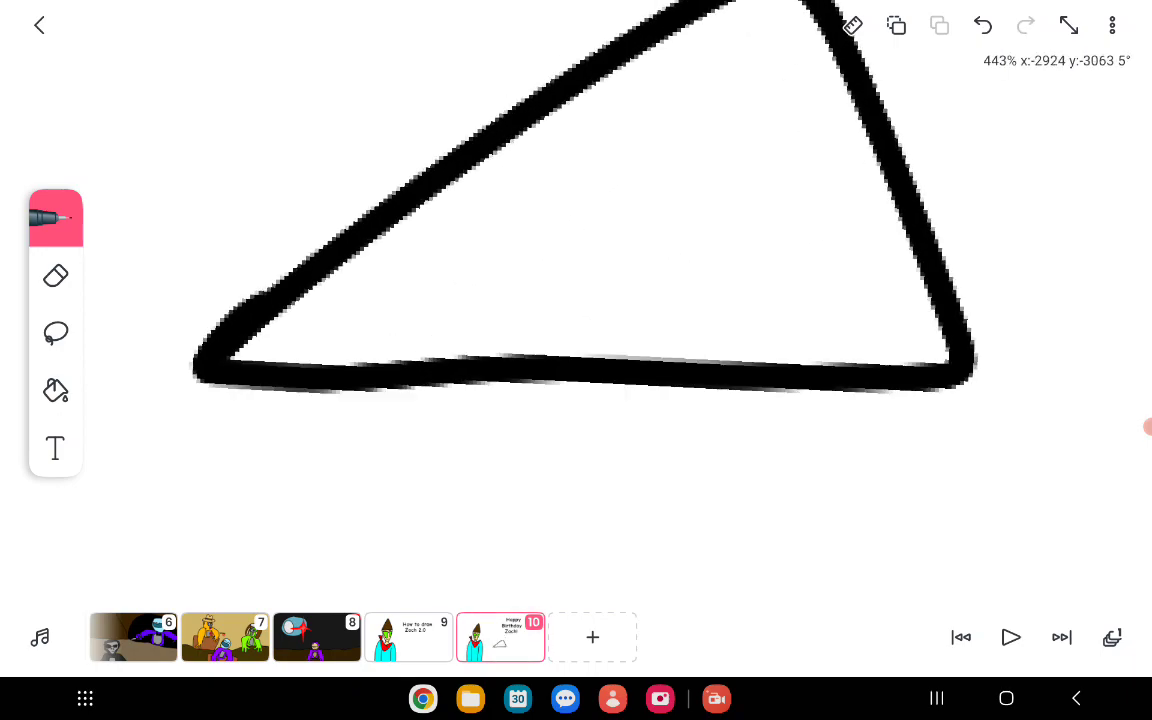
pyautogui.scroll(1, 430, 165)
pyautogui.moveTo(308, 308); pyautogui.dragTo(308, 376)
pyautogui.moveTo(392, 268); pyautogui.dragTo(392, 372)
pyautogui.moveTo(505, 190); pyautogui.dragTo(497, 362)
pyautogui.moveTo(622, 112); pyautogui.dragTo(592, 320)
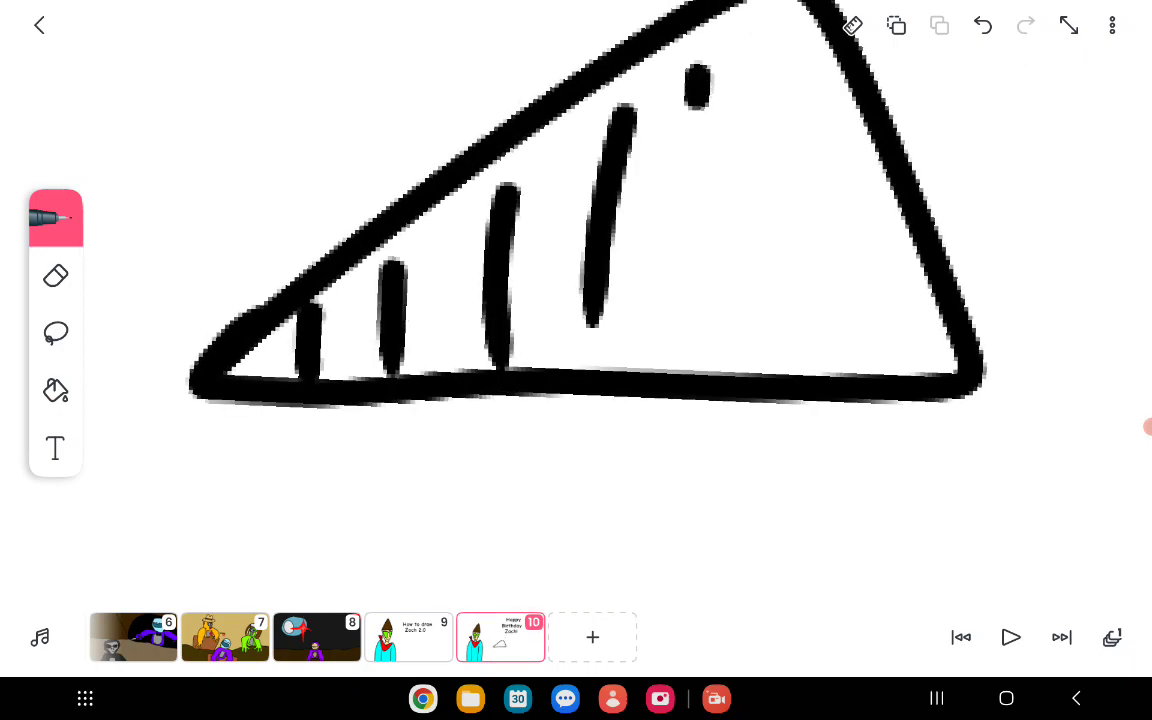
pyautogui.moveTo(697, 72); pyautogui.dragTo(685, 292)
pyautogui.moveTo(775, 48); pyautogui.dragTo(767, 335)
pyautogui.moveTo(793, 248); pyautogui.dragTo(800, 355)
pyautogui.scroll(-2, 576, 300)
pyautogui.scroll(-5, 576, 300)
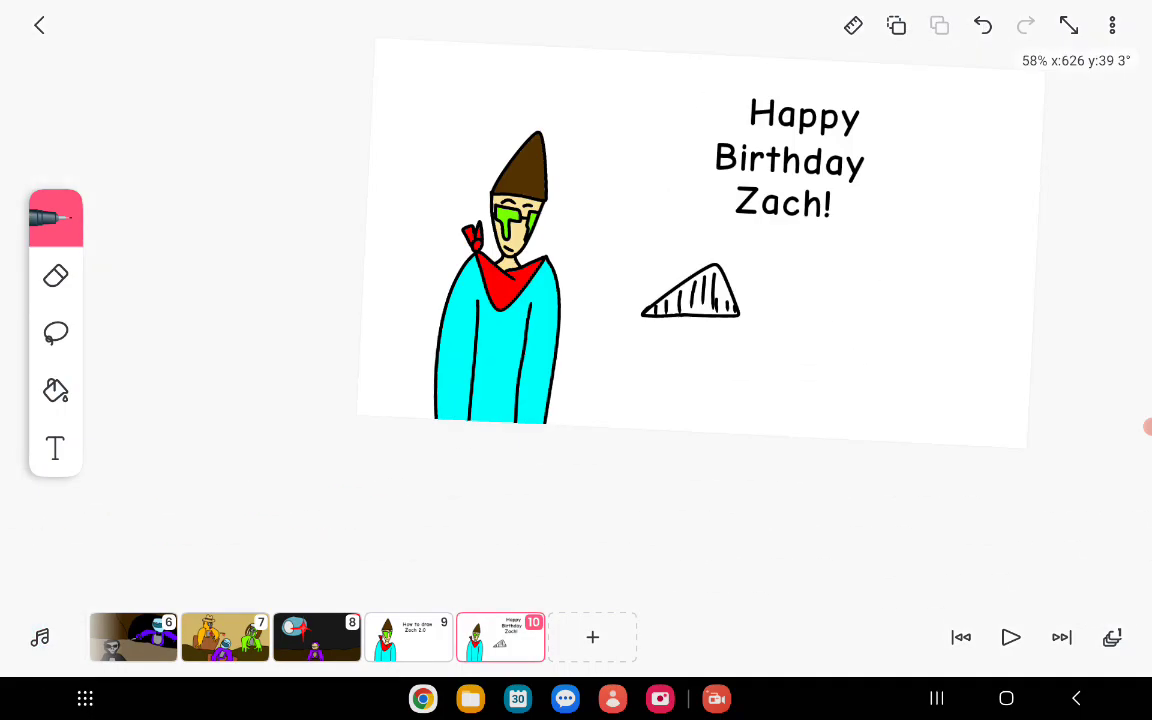
pyautogui.scroll(3, 665, 250)
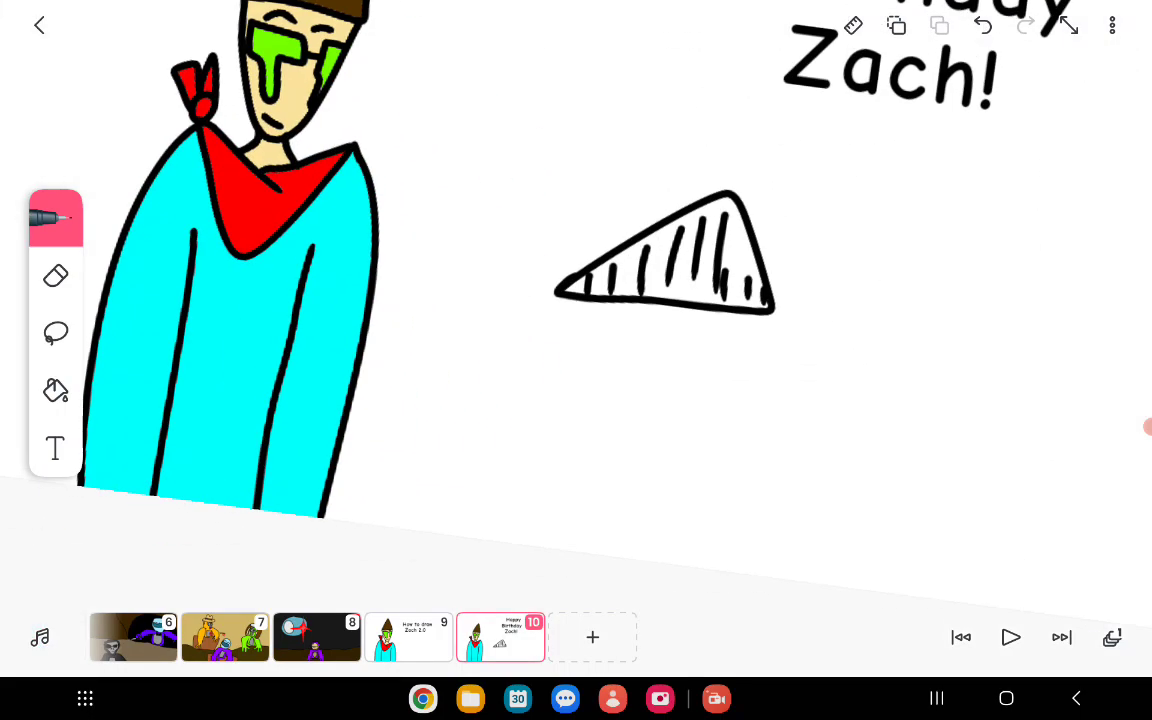
pyautogui.scroll(-2, 576, 300)
pyautogui.scroll(5, 590, 230)
# Add extra hat shading strokes, undo the last, and draw a rounded head curve beneath.
pyautogui.moveTo(503, 340); pyautogui.dragTo(492, 420)
pyautogui.moveTo(598, 258); pyautogui.dragTo(555, 458)
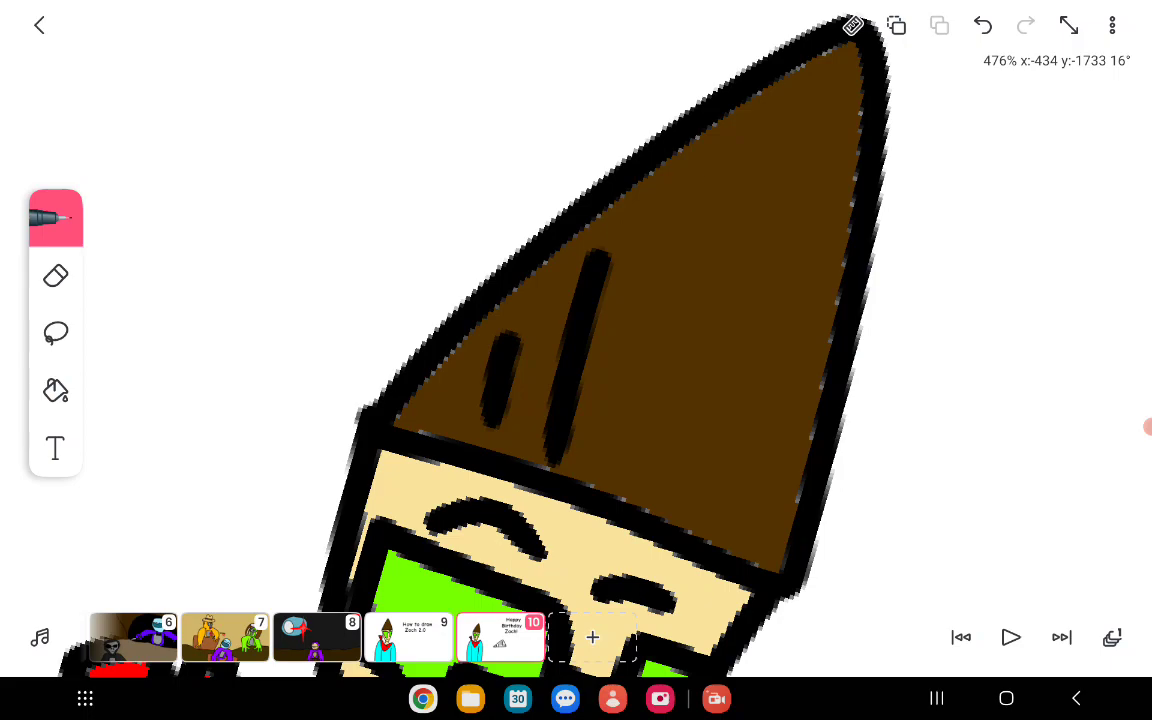
pyautogui.moveTo(650, 140); pyautogui.dragTo(570, 375)
pyautogui.moveTo(715, 78); pyautogui.dragTo(625, 400)
pyautogui.moveTo(725, 225); pyautogui.dragTo(658, 418)
pyautogui.moveTo(730, 395); pyautogui.dragTo(684, 488)
pyautogui.scroll(-5, 576, 300)
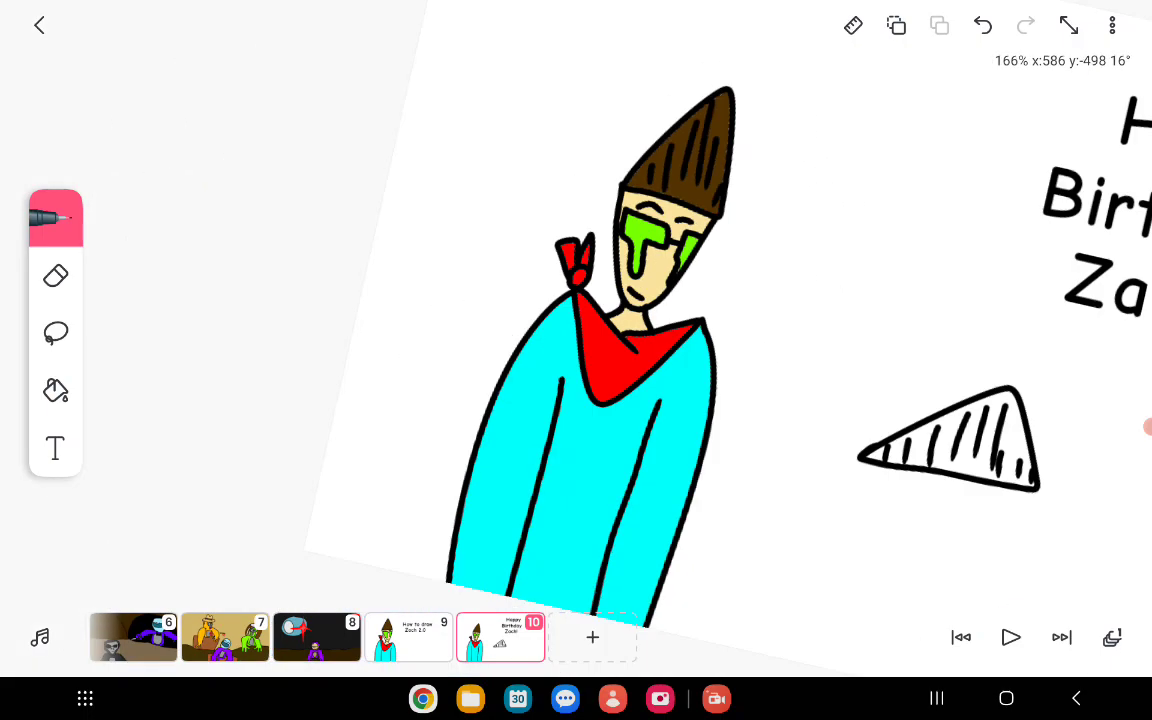
pyautogui.scroll(-4, 576, 300)
pyautogui.click(983, 25)
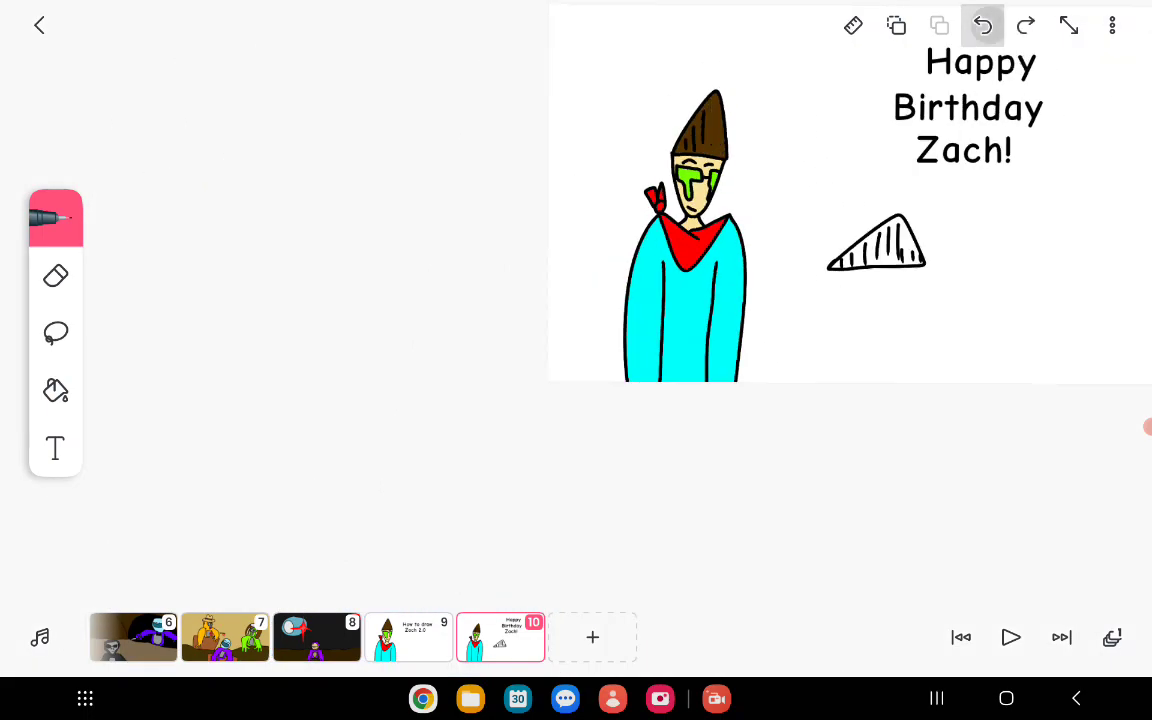
pyautogui.scroll(4, 900, 260)
pyautogui.scroll(3, 900, 260)
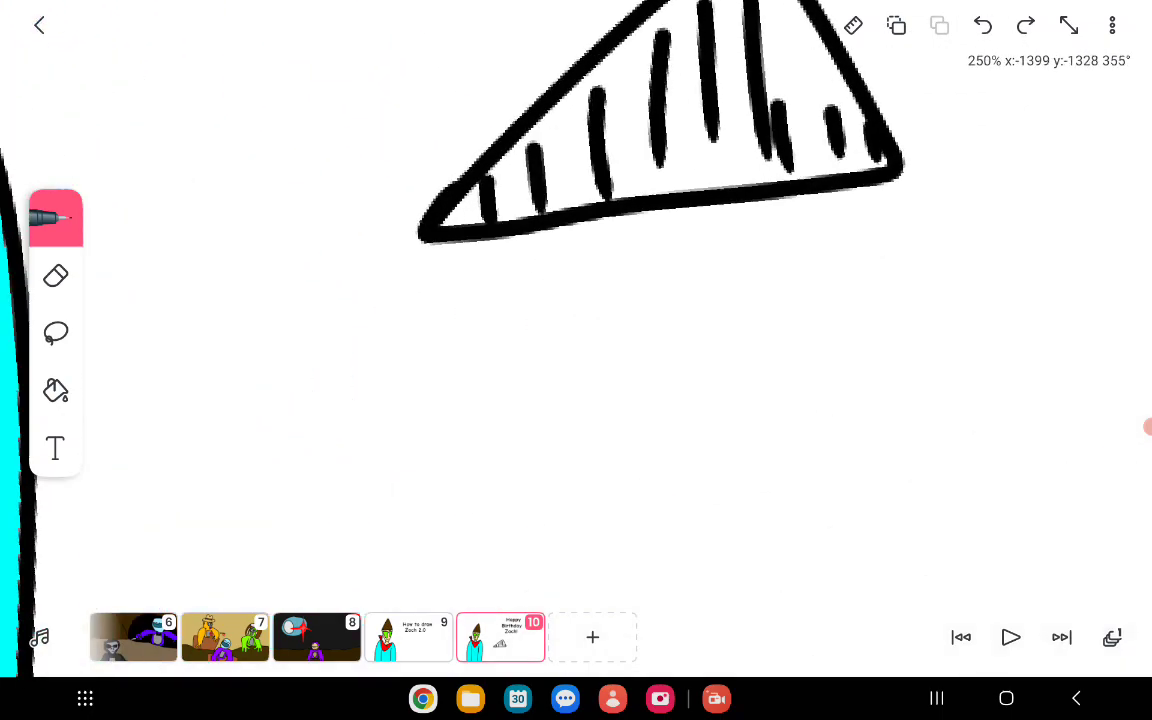
pyautogui.scroll(3, 900, 260)
pyautogui.moveTo(303, 123)
pyautogui.mouseDown()
pyautogui.moveTo(779, 481)
pyautogui.moveTo(918, 154)
pyautogui.mouseUp()
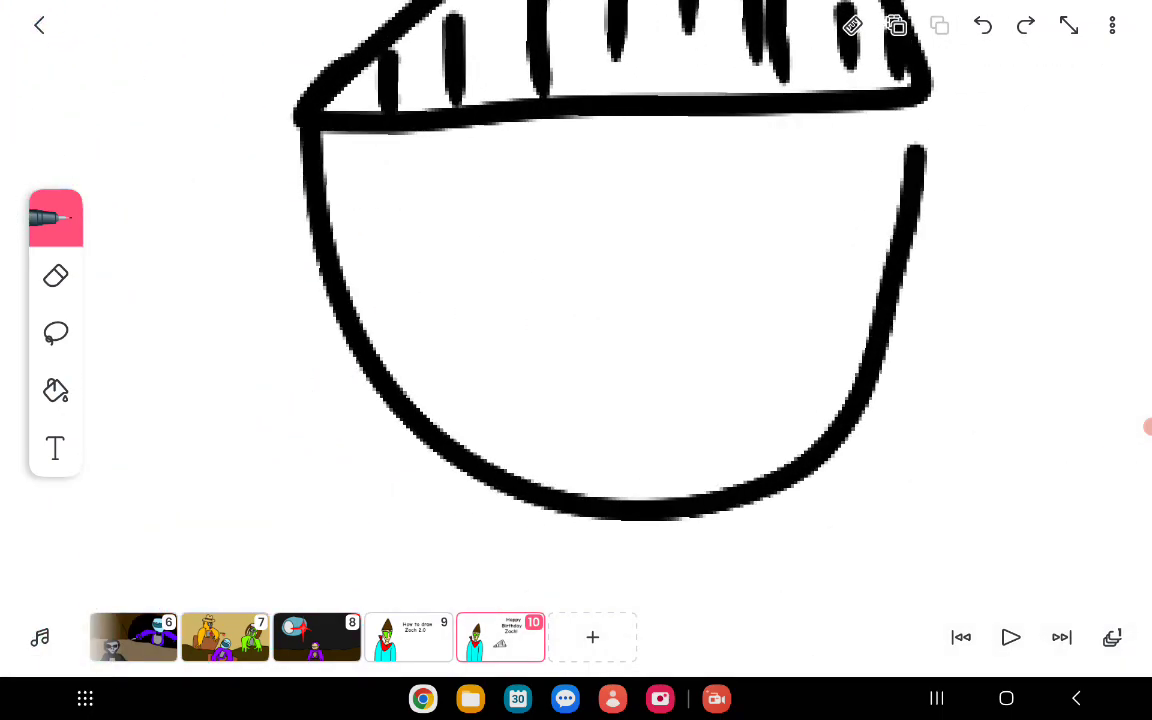
pyautogui.scroll(-3, 576, 300)
pyautogui.scroll(-3, 576, 300)
pyautogui.scroll(3, 697, 255)
pyautogui.scroll(3, 697, 255)
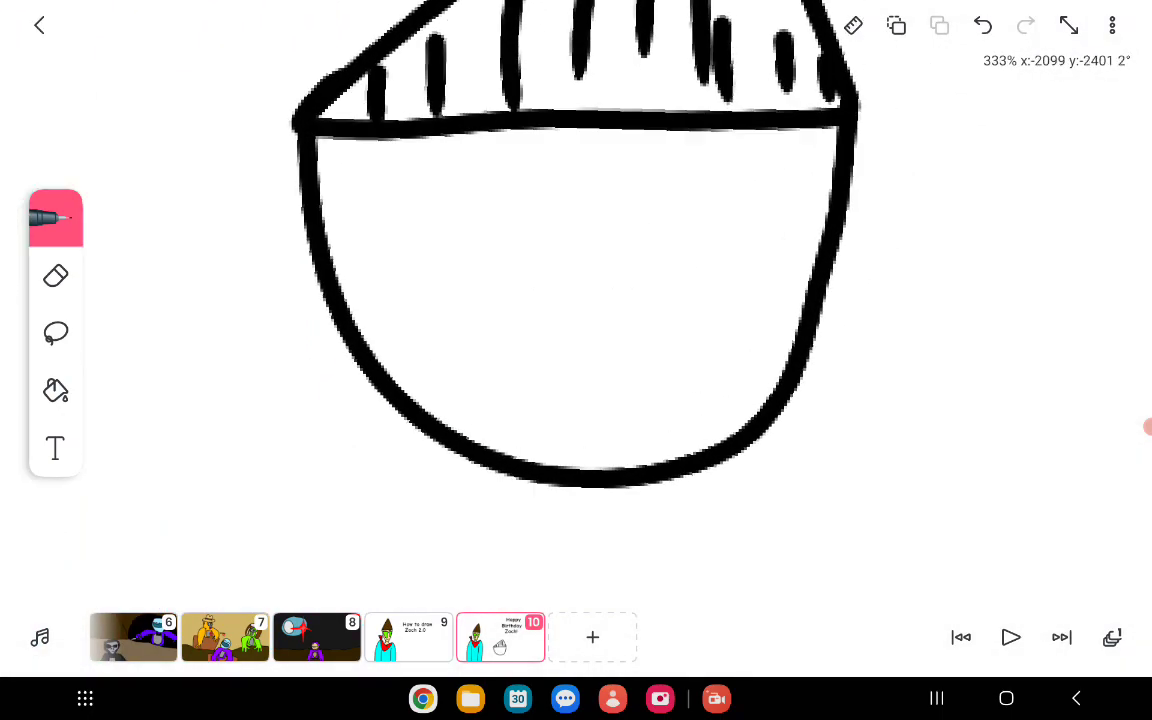
pyautogui.scroll(1, 697, 255)
pyautogui.scroll(1, 458, 465)
# Draw glasses lenses, brow lines and small facial dots on the second head.
pyautogui.moveTo(300, 175)
pyautogui.mouseDown()
pyautogui.moveTo(674, 182)
pyautogui.moveTo(715, 321)
pyautogui.moveTo(690, 500)
pyautogui.moveTo(530, 565)
pyautogui.moveTo(342, 334)
pyautogui.moveTo(275, 185)
pyautogui.mouseUp()
pyautogui.scroll(-5, 640, 300)
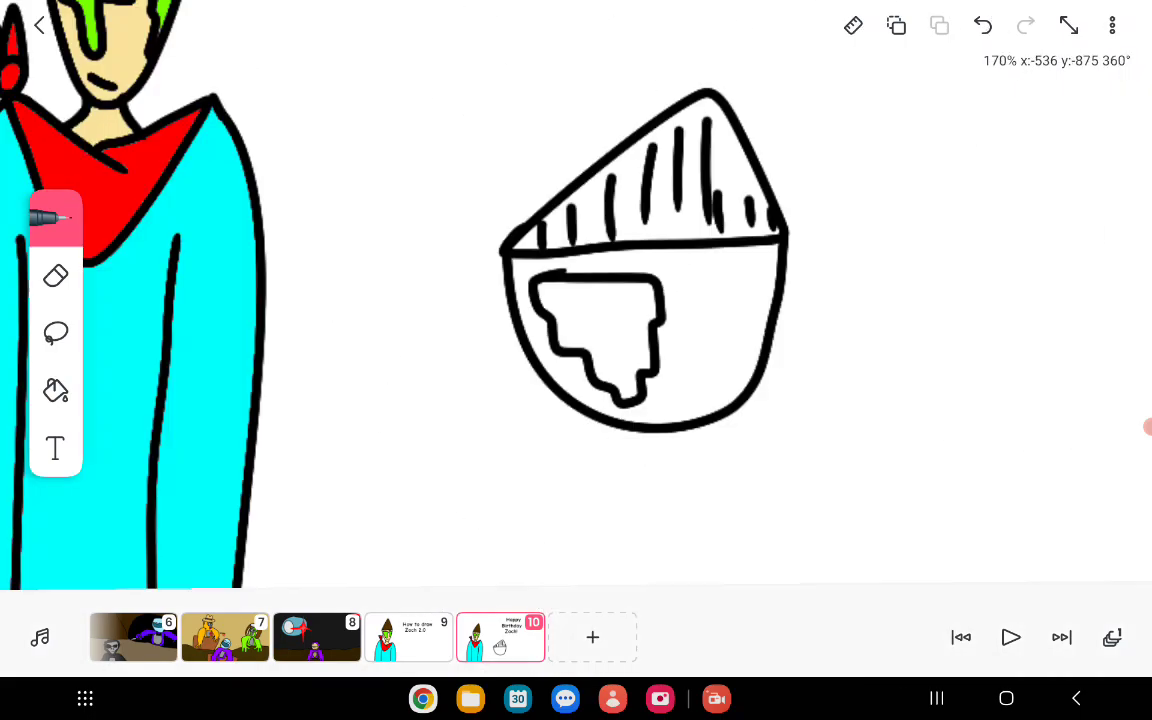
pyautogui.scroll(5, 500, 350)
pyautogui.moveTo(605, 250)
pyautogui.mouseDown()
pyautogui.moveTo(771, 257)
pyautogui.moveTo(800, 410)
pyautogui.moveTo(725, 505)
pyautogui.moveTo(565, 425)
pyautogui.moveTo(520, 220)
pyautogui.moveTo(588, 214)
pyautogui.mouseUp()
pyautogui.scroll(-5, 600, 350)
pyautogui.scroll(3, 676, 342)
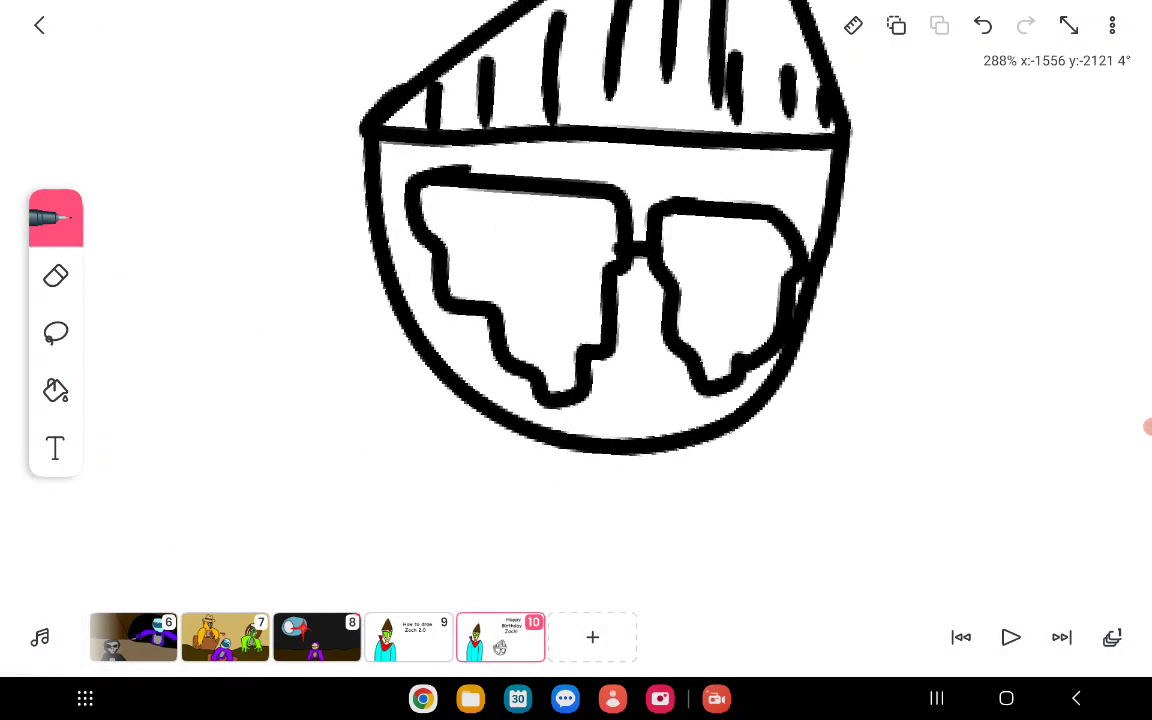
pyautogui.scroll(3, 676, 342)
pyautogui.scroll(3, 576, 300)
pyautogui.scroll(-5, 576, 300)
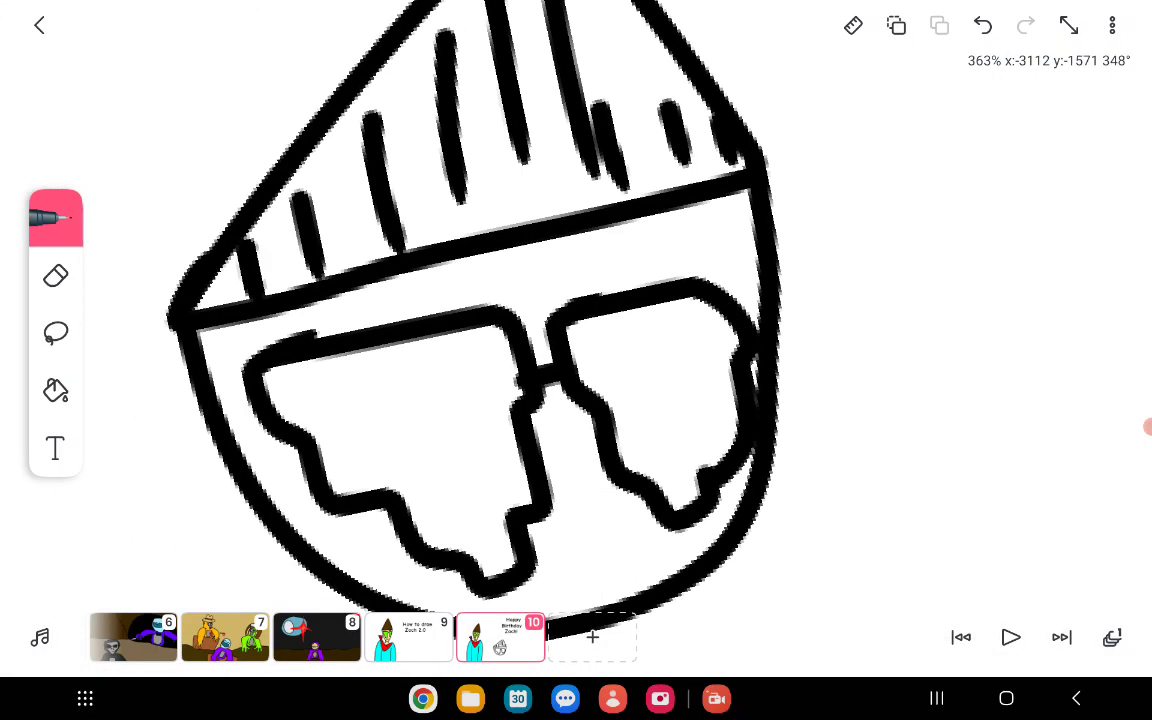
pyautogui.scroll(4, 576, 300)
pyautogui.moveTo(255, 230); pyautogui.dragTo(465, 210)
pyautogui.moveTo(630, 228); pyautogui.dragTo(1035, 225)
pyautogui.click(770, 490)
pyautogui.scroll(-4, 576, 300)
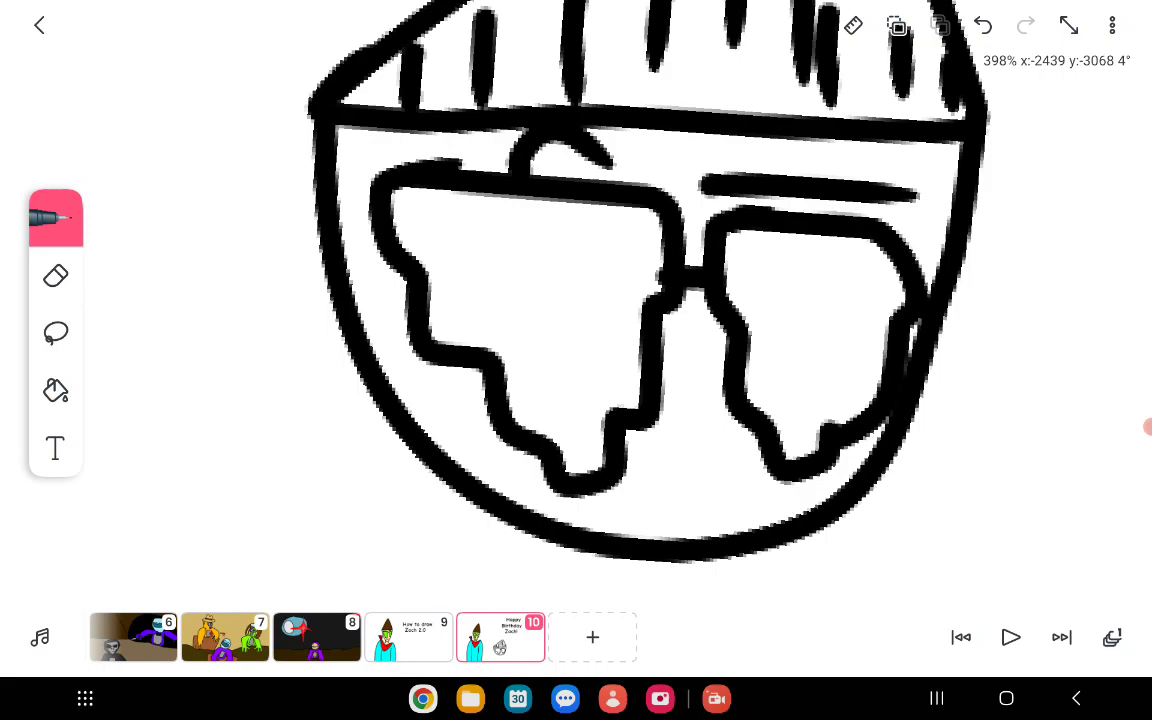
pyautogui.scroll(5, 576, 300)
pyautogui.scroll(2, 576, 300)
pyautogui.click(465, 398)
pyautogui.moveTo(420, 345); pyautogui.dragTo(905, 450)
pyautogui.moveTo(400, 370); pyautogui.dragTo(850, 415)
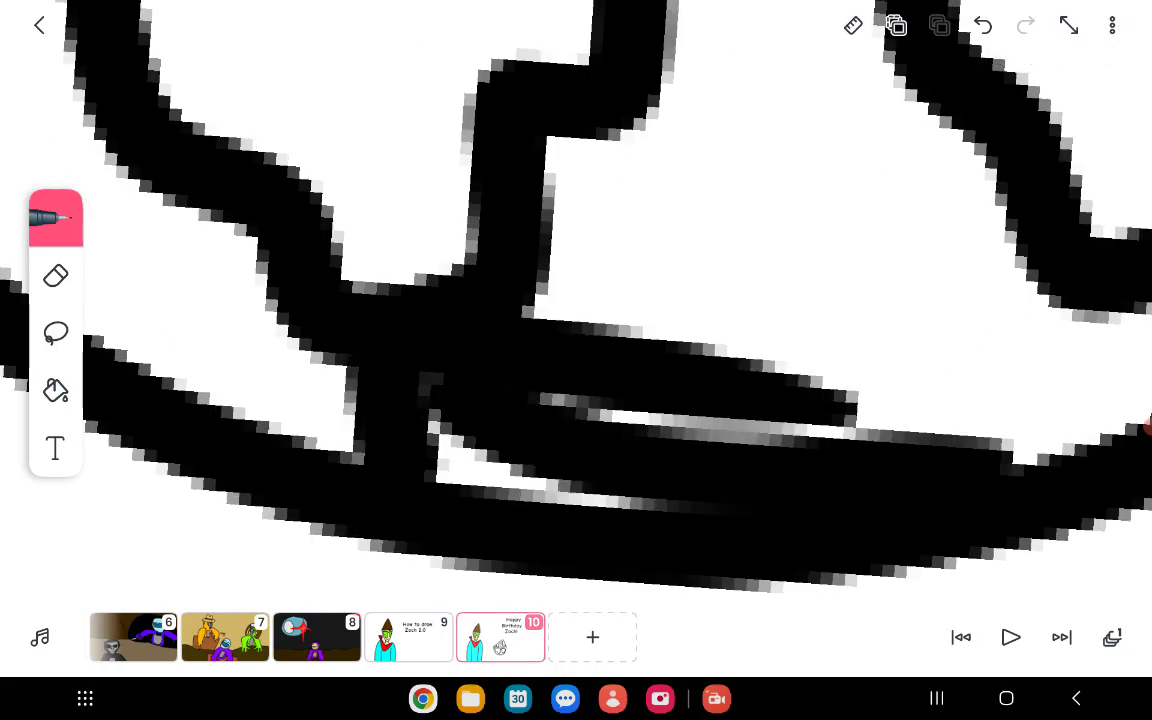
pyautogui.scroll(-2, 576, 300)
pyautogui.scroll(-4, 576, 300)
pyautogui.scroll(3, 576, 300)
pyautogui.scroll(3, 576, 300)
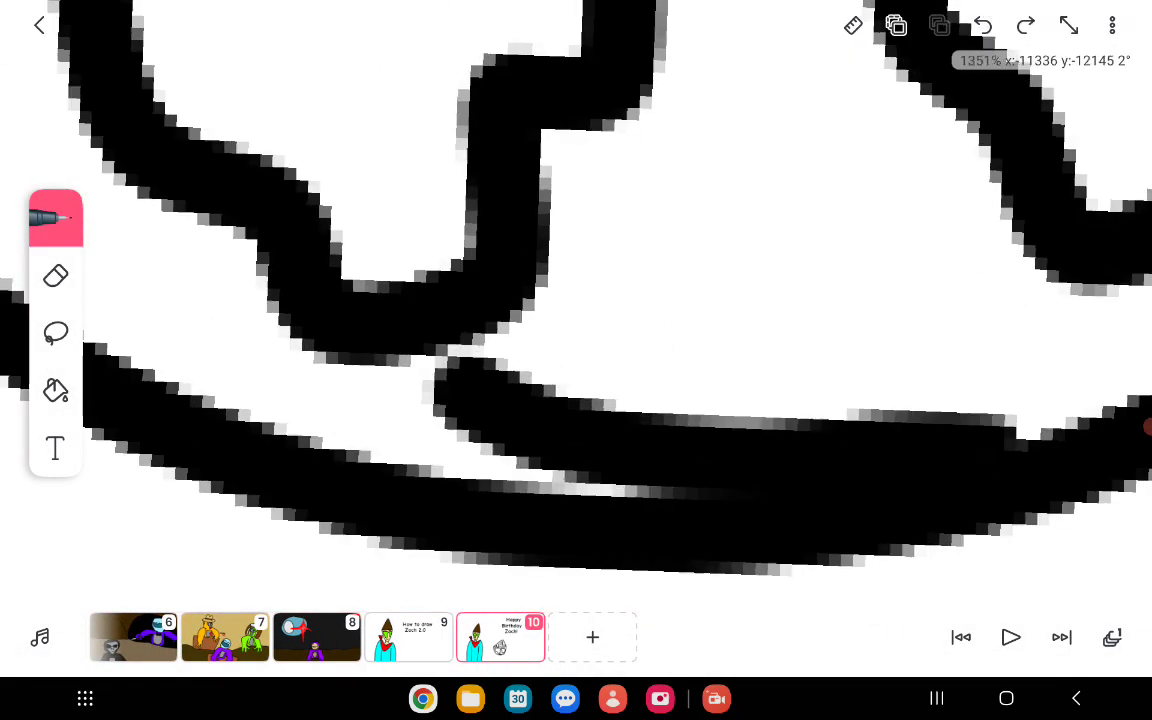
# Draw an arrow-shaped mouth at the head's bottom, redoing one stroke.
pyautogui.moveTo(400, 365); pyautogui.dragTo(420, 440)
pyautogui.moveTo(430, 300); pyautogui.dragTo(700, 335)
pyautogui.scroll(-3, 576, 300)
pyautogui.scroll(-3, 576, 300)
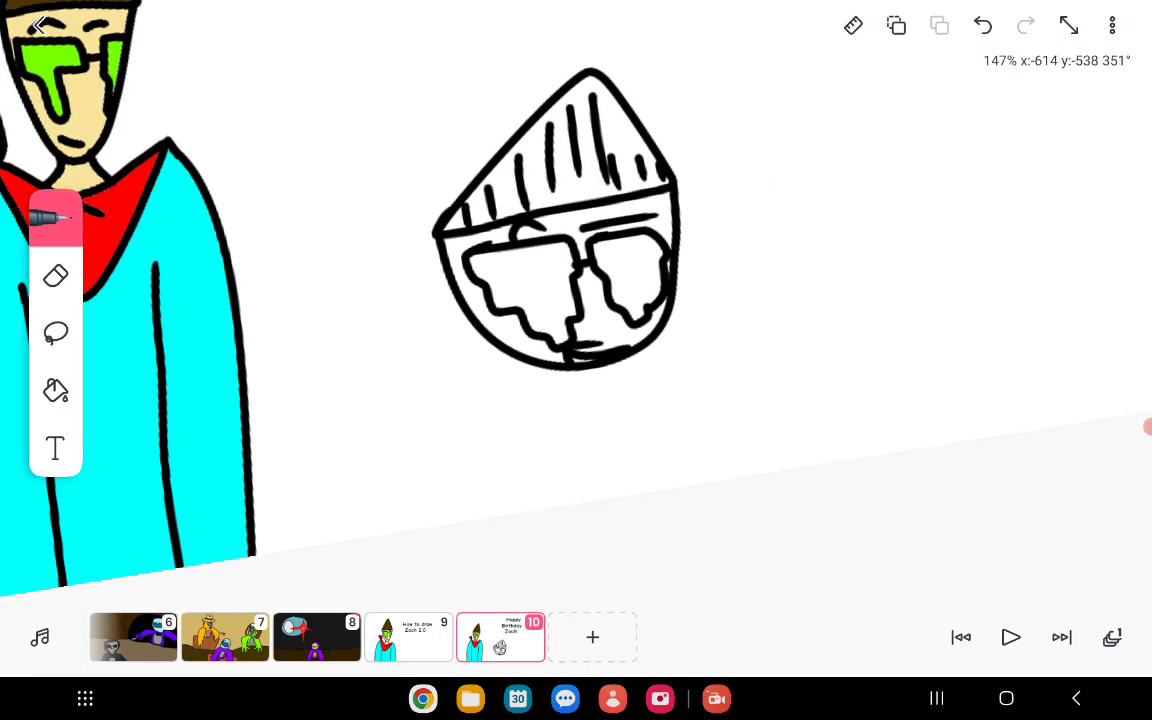
pyautogui.scroll(-2, 576, 300)
pyautogui.hotkey('ctrl', 'z')
pyautogui.scroll(3, 580, 280)
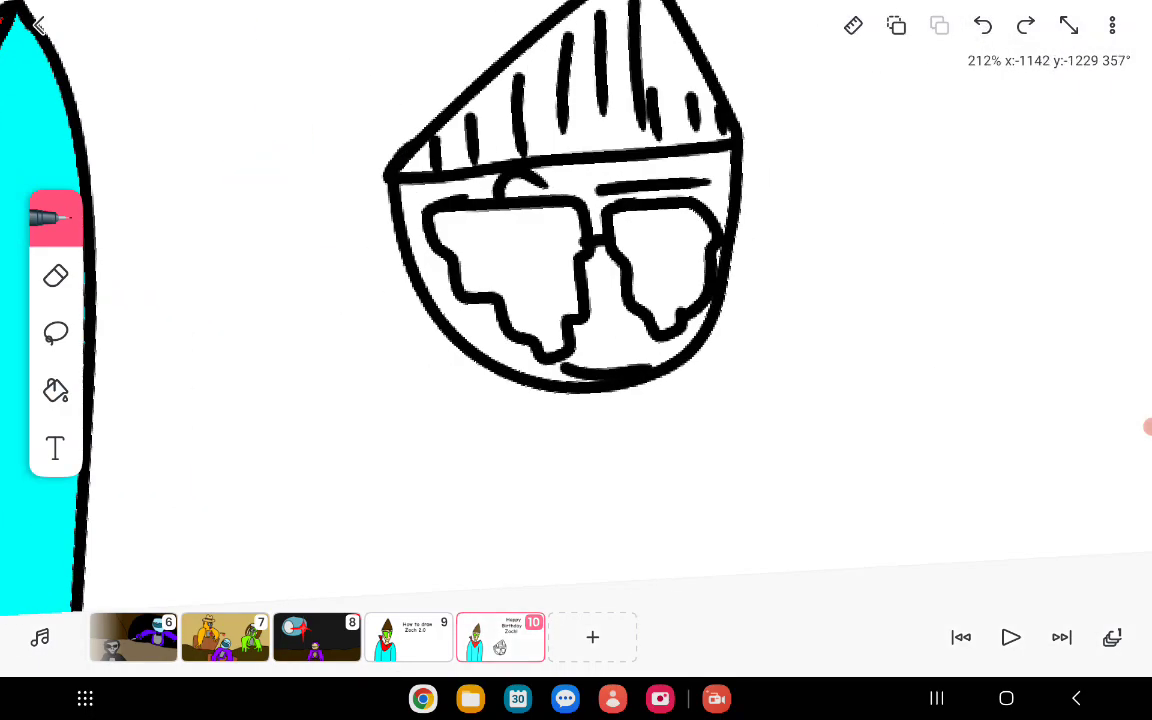
pyautogui.scroll(3, 590, 290)
pyautogui.scroll(3, 595, 295)
pyautogui.moveTo(330, 410); pyautogui.dragTo(695, 482)
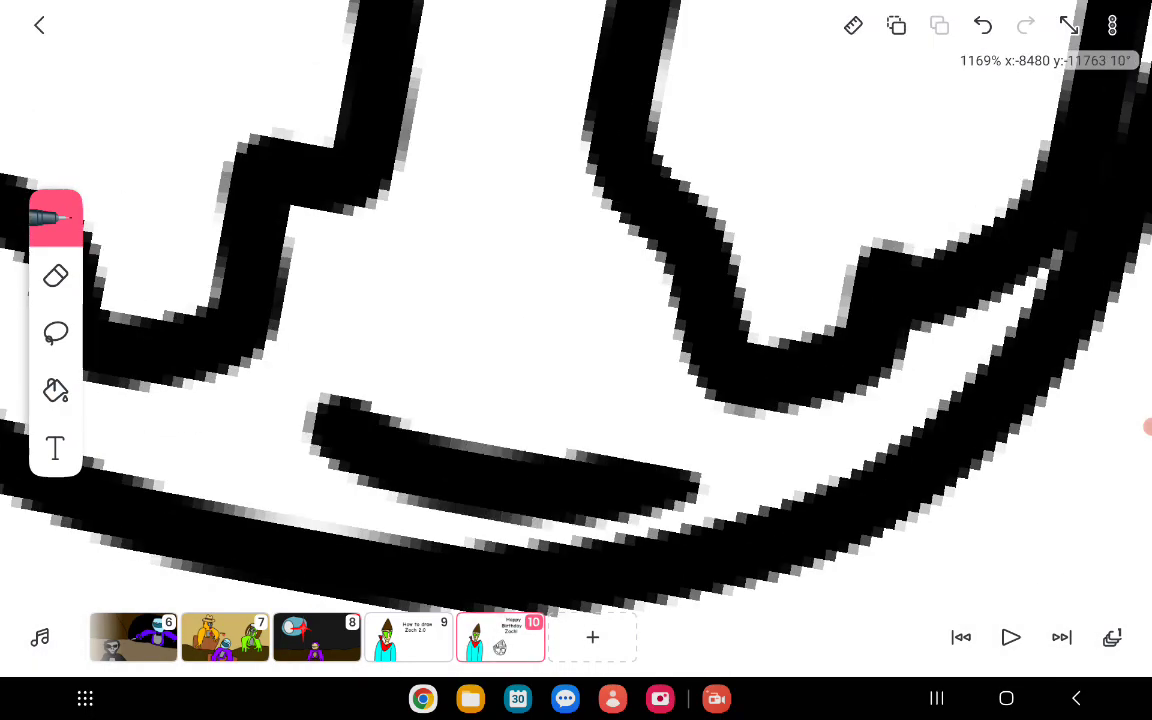
pyautogui.moveTo(285, 500); pyautogui.dragTo(530, 388)
pyautogui.scroll(-3, 576, 300)
pyautogui.scroll(-3, 576, 300)
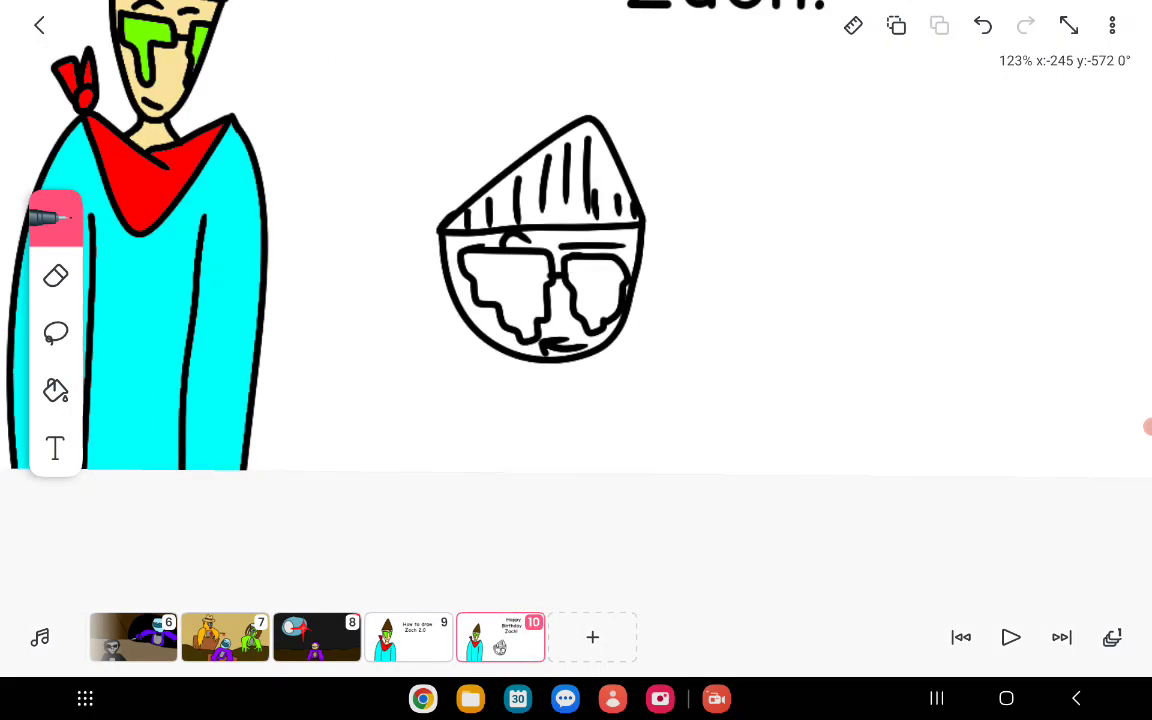
pyautogui.scroll(-2, 576, 300)
pyautogui.scroll(1, 600, 200)
pyautogui.scroll(3, 598, 255)
pyautogui.scroll(1, 598, 255)
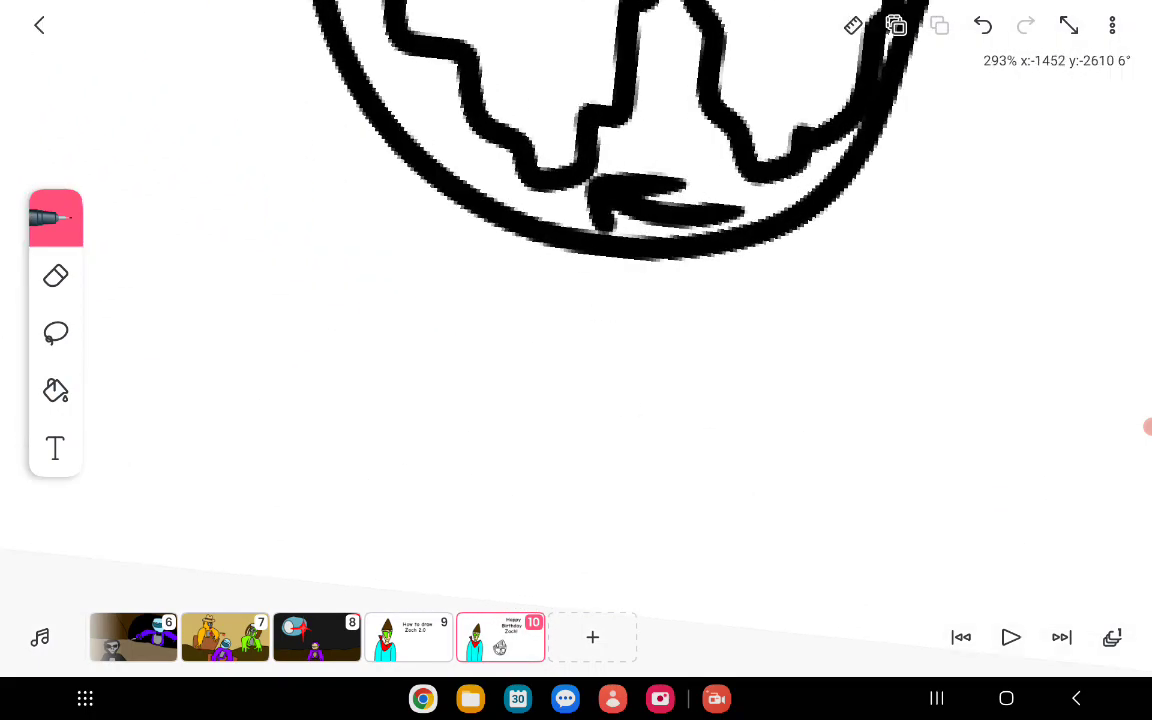
pyautogui.scroll(3, 598, 255)
# Draw the triangular neckerchief under the head with a knot loop and one tied end.
pyautogui.moveTo(430, 262)
pyautogui.mouseDown()
pyautogui.moveTo(180, 130)
pyautogui.moveTo(758, 586)
pyautogui.moveTo(745, 240)
pyautogui.mouseUp()
pyautogui.scroll(1, 576, 360)
pyautogui.scroll(-2, 576, 360)
pyautogui.scroll(1, 576, 300)
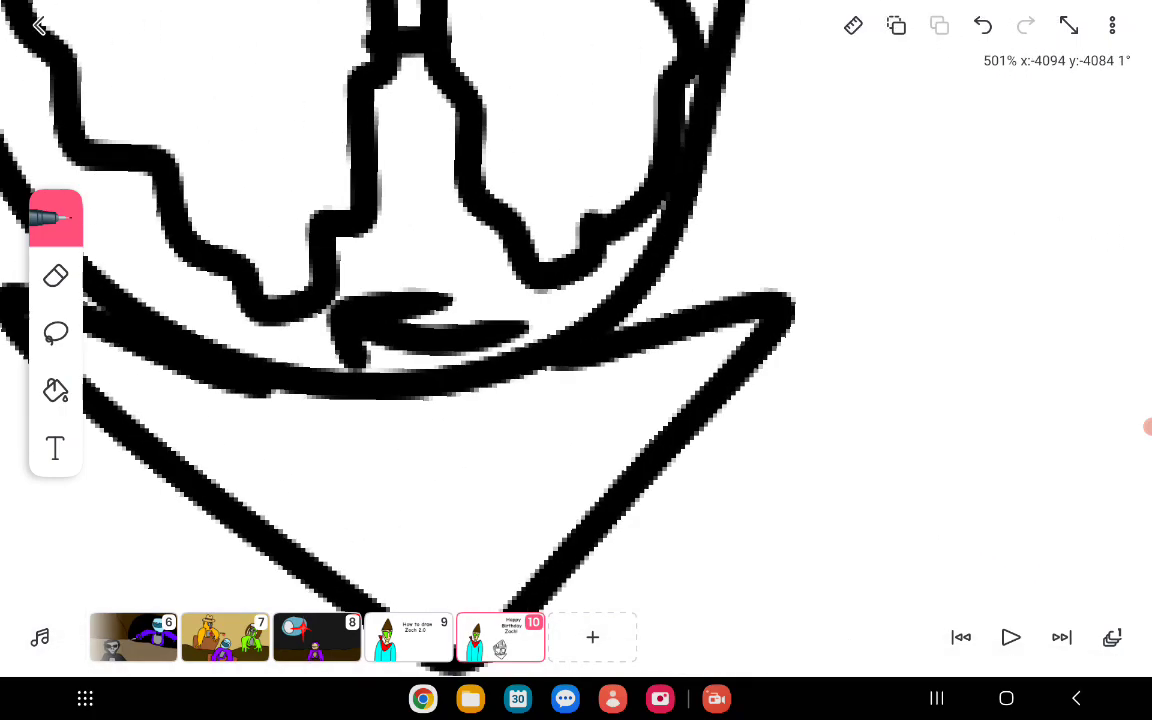
pyautogui.moveTo(780, 300); pyautogui.dragTo(840, 270)
pyautogui.scroll(-1, 576, 300)
pyautogui.scroll(3, 576, 360)
pyautogui.moveTo(410, 300); pyautogui.dragTo(330, 190)
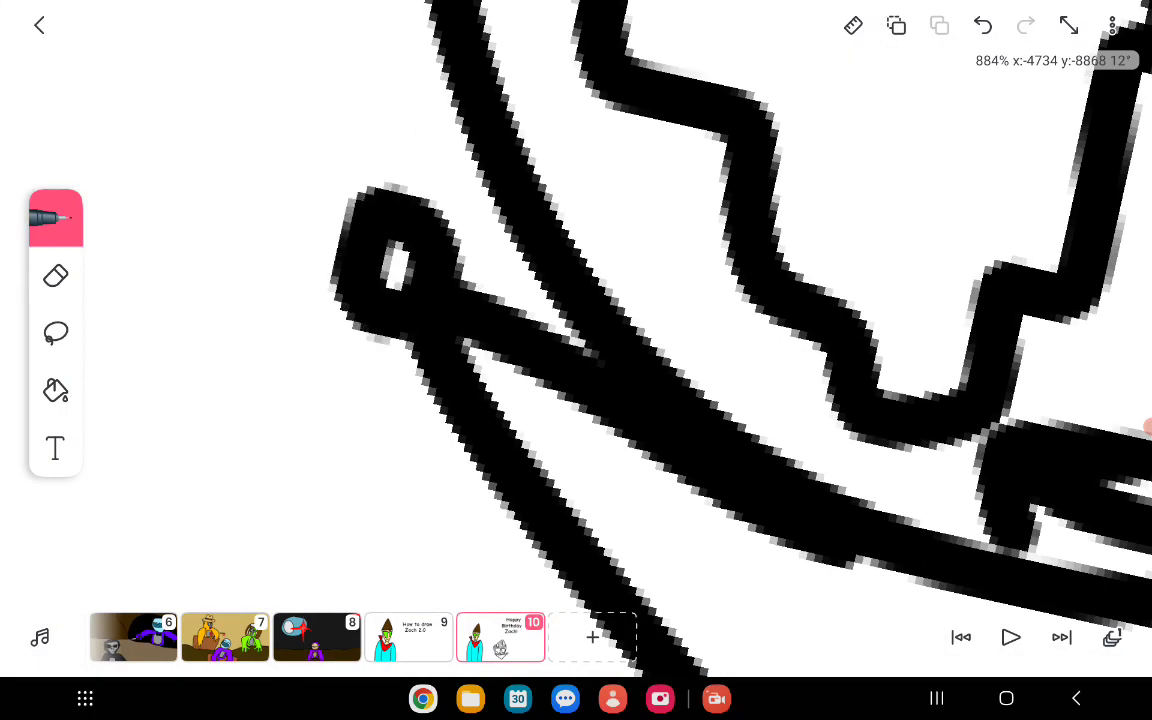
pyautogui.scroll(-1, 576, 360)
pyautogui.moveTo(440, 380)
pyautogui.mouseDown()
pyautogui.moveTo(420, 210)
pyautogui.moveTo(500, 340)
pyautogui.moveTo(515, 420)
pyautogui.mouseUp()
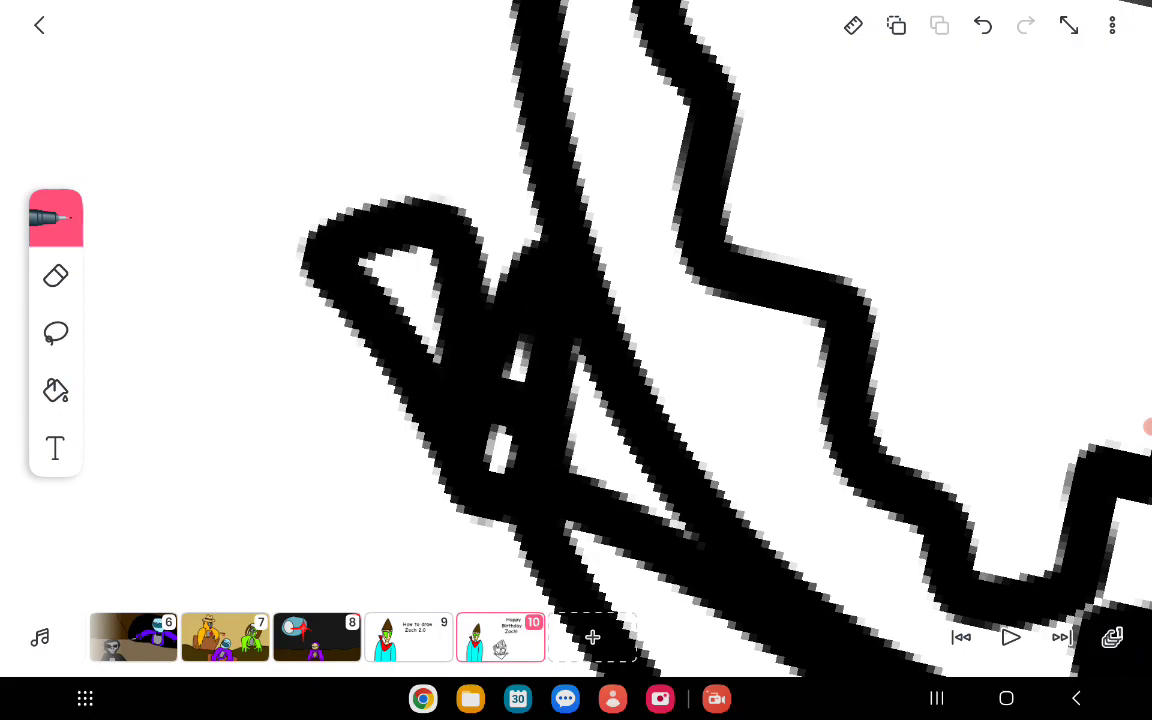
pyautogui.click(983, 25)
pyautogui.click(983, 25)
pyautogui.moveTo(318, 338)
pyautogui.mouseDown()
pyautogui.moveTo(450, 400)
pyautogui.moveTo(385, 240)
pyautogui.moveTo(445, 335)
pyautogui.moveTo(500, 235)
pyautogui.moveTo(530, 400)
pyautogui.mouseUp()
pyautogui.scroll(-3, 576, 360)
pyautogui.scroll(3, 576, 360)
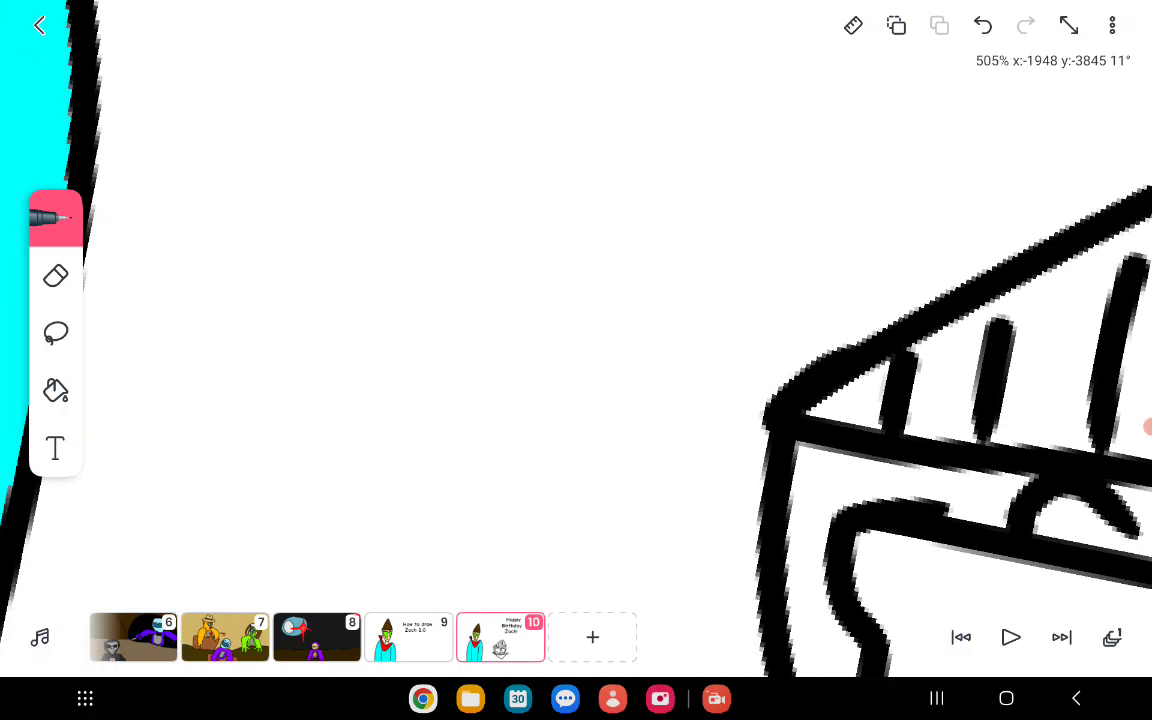
# Draw a small oval knot with a hooked stroke on the scarf's left end.
pyautogui.moveTo(540, 250); pyautogui.dragTo(500, 250)
pyautogui.moveTo(470, 300)
pyautogui.mouseDown()
pyautogui.moveTo(465, 105)
pyautogui.moveTo(490, 235)
pyautogui.mouseUp()
pyautogui.moveTo(510, 225)
pyautogui.mouseDown()
pyautogui.moveTo(600, 60)
pyautogui.moveTo(575, 350)
pyautogui.mouseUp()
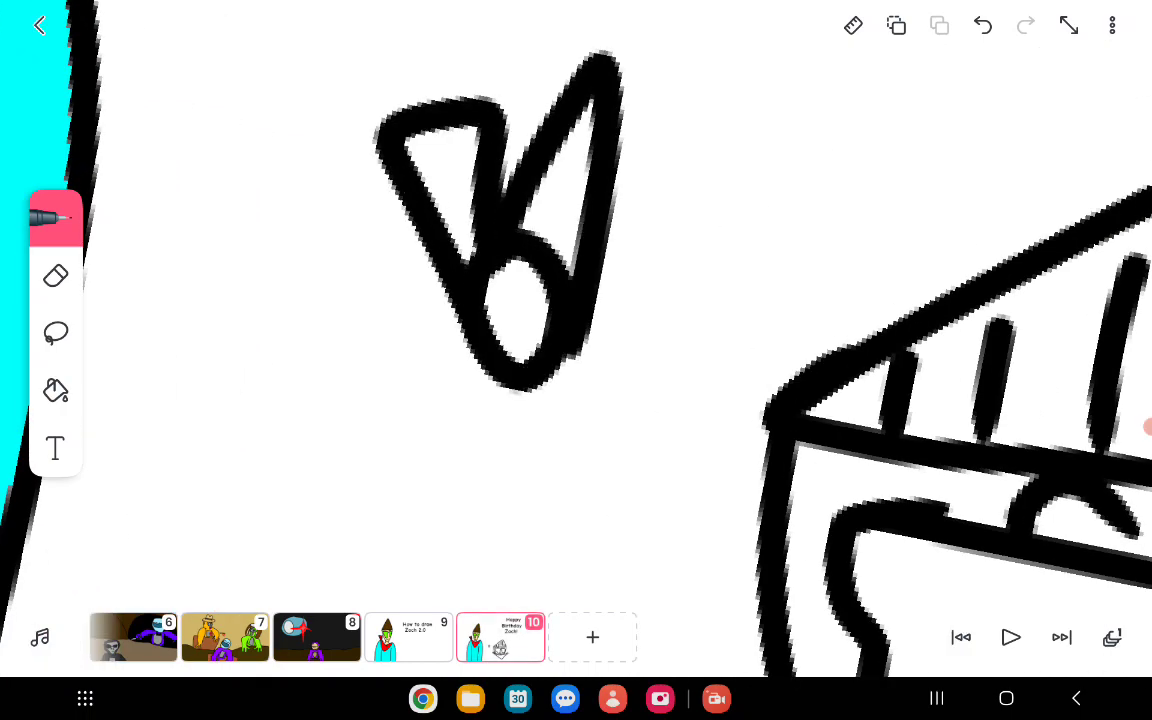
pyautogui.click(983, 25)
pyautogui.scroll(-3, 600, 250)
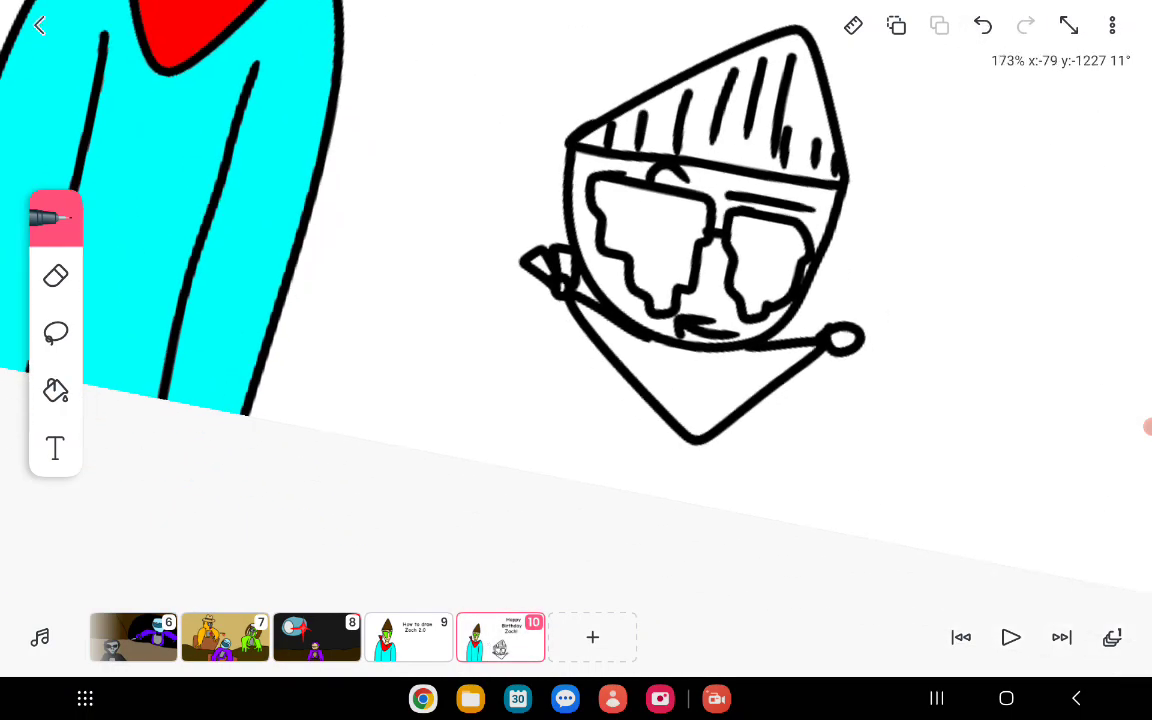
pyautogui.scroll(-2, 600, 250)
pyautogui.scroll(3, 600, 250)
pyautogui.scroll(2, 600, 250)
# Finish the hooked scarf ends with triangle tips and a closing loop.
pyautogui.moveTo(530, 290)
pyautogui.mouseDown()
pyautogui.moveTo(560, 100)
pyautogui.moveTo(555, 290)
pyautogui.mouseUp()
pyautogui.moveTo(700, 150); pyautogui.dragTo(650, 290)
pyautogui.moveTo(700, 85); pyautogui.dragTo(635, 330)
pyautogui.click(983, 25)
pyautogui.click(983, 25)
pyautogui.moveTo(530, 330)
pyautogui.mouseDown()
pyautogui.moveTo(580, 90)
pyautogui.moveTo(560, 285)
pyautogui.mouseUp()
pyautogui.moveTo(545, 230); pyautogui.dragTo(600, 85)
pyautogui.moveTo(620, 90)
pyautogui.mouseDown()
pyautogui.moveTo(735, 270)
pyautogui.moveTo(600, 445)
pyautogui.mouseUp()
pyautogui.scroll(-3, 600, 250)
pyautogui.scroll(-3, 600, 250)
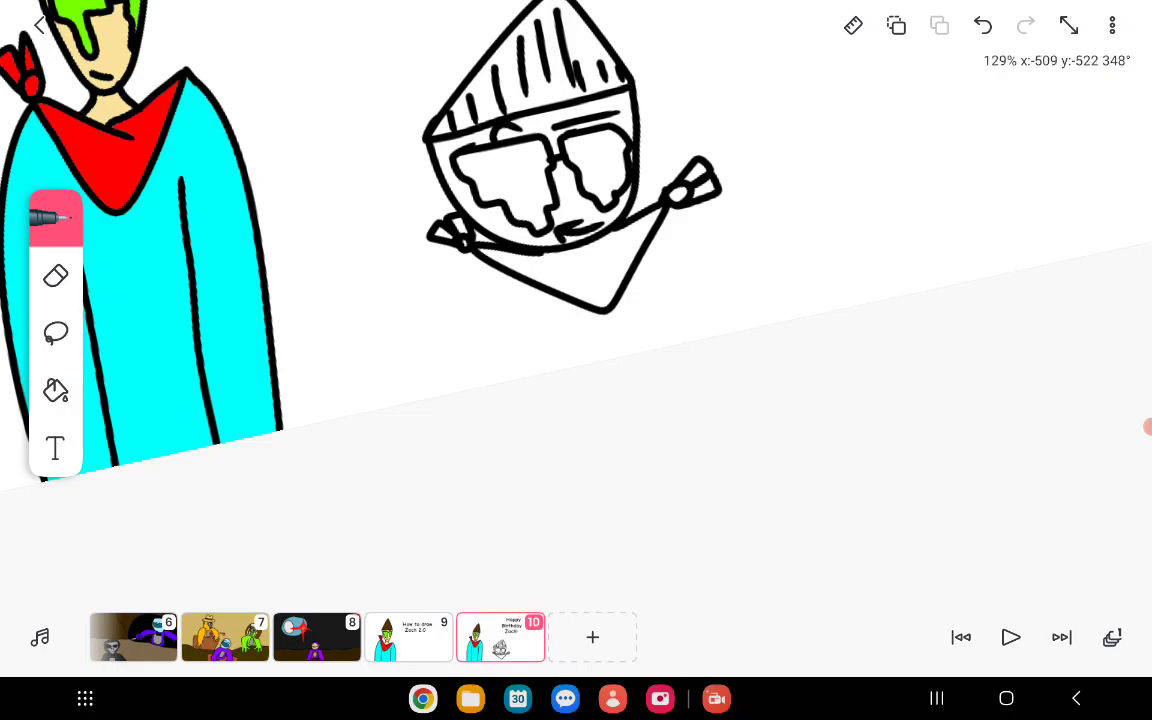
pyautogui.scroll(-1, 600, 250)
pyautogui.scroll(-2, 600, 250)
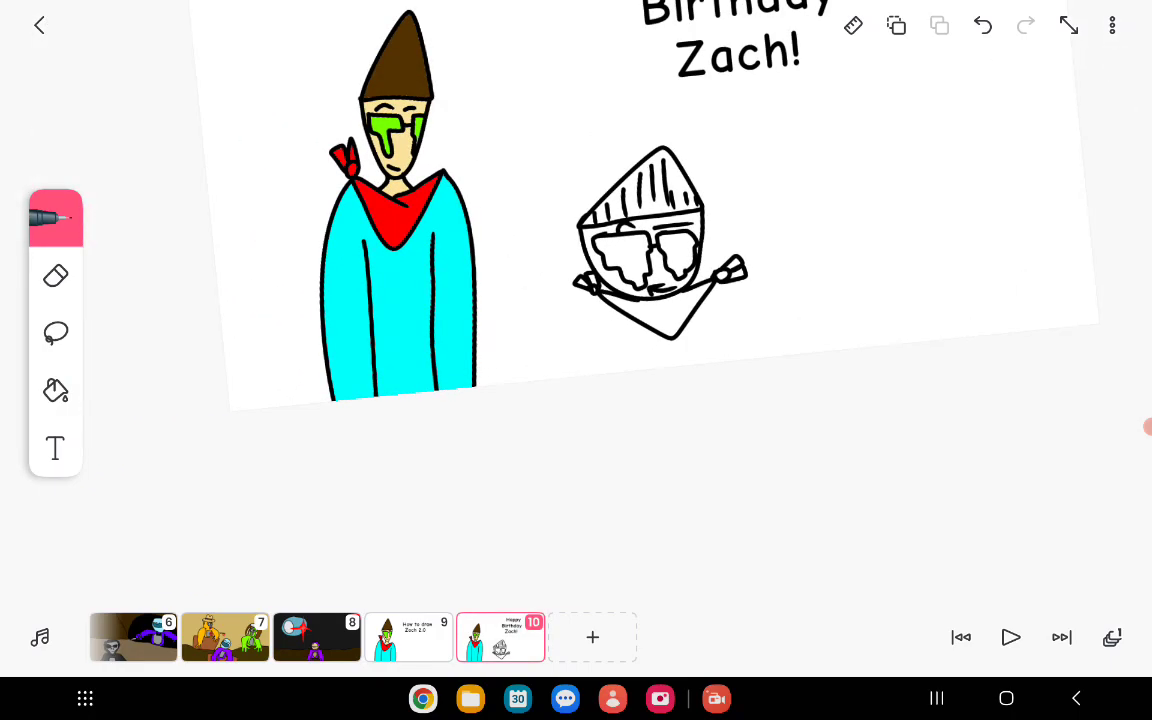
pyautogui.scroll(3, 330, 140)
pyautogui.scroll(3, 350, 150)
pyautogui.scroll(-5, 576, 300)
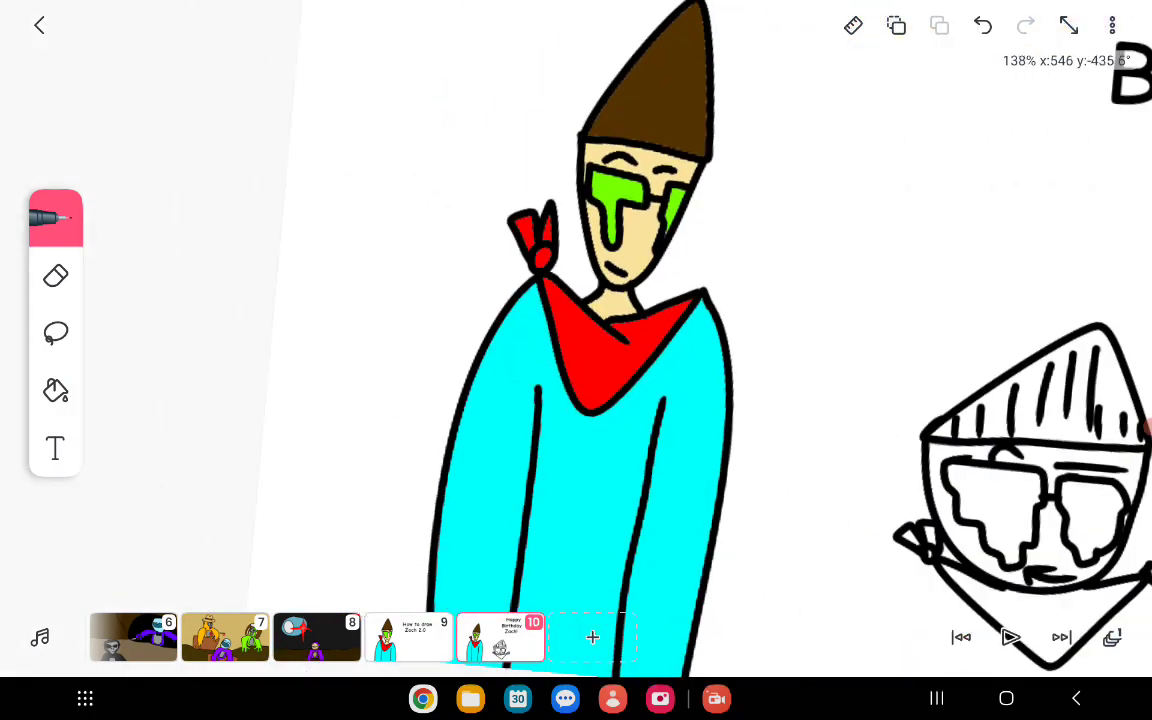
pyautogui.scroll(-3, 576, 300)
pyautogui.scroll(2, 730, 240)
pyautogui.scroll(3, 730, 240)
pyautogui.scroll(2, 730, 240)
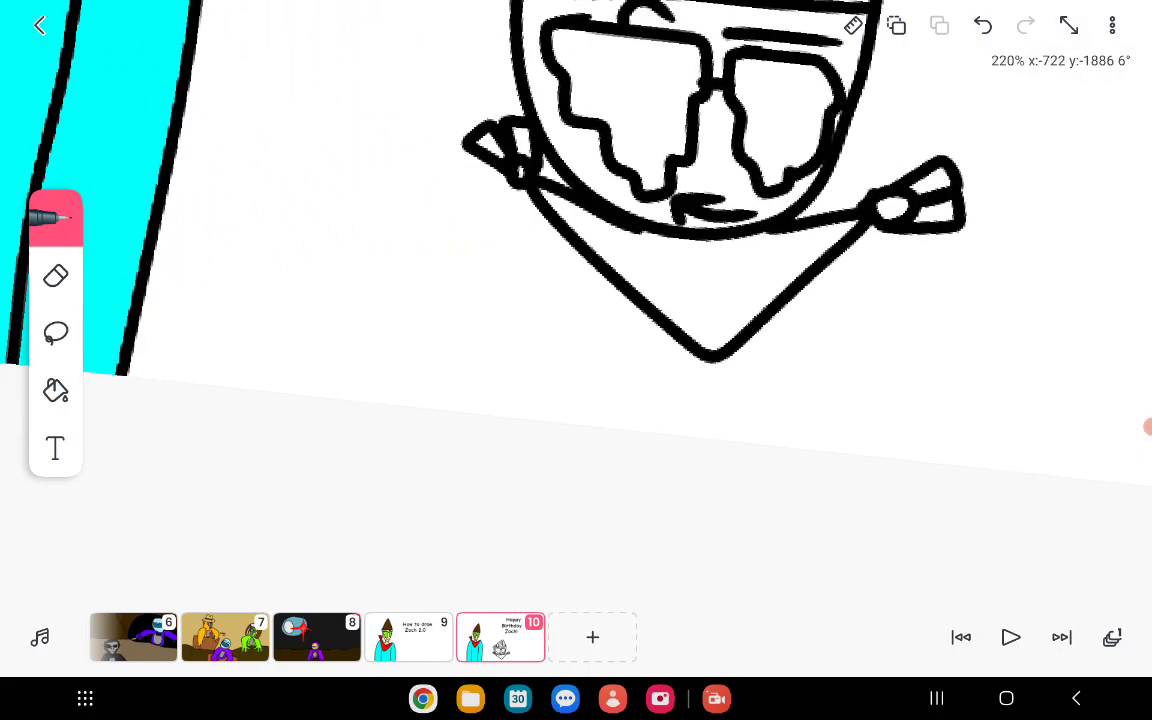
# Brush left and right shoulder arcs and an inner body line, undoing then redoing the right line.
pyautogui.moveTo(520, 185); pyautogui.dragTo(320, 395)
pyautogui.moveTo(865, 225); pyautogui.dragTo(955, 462)
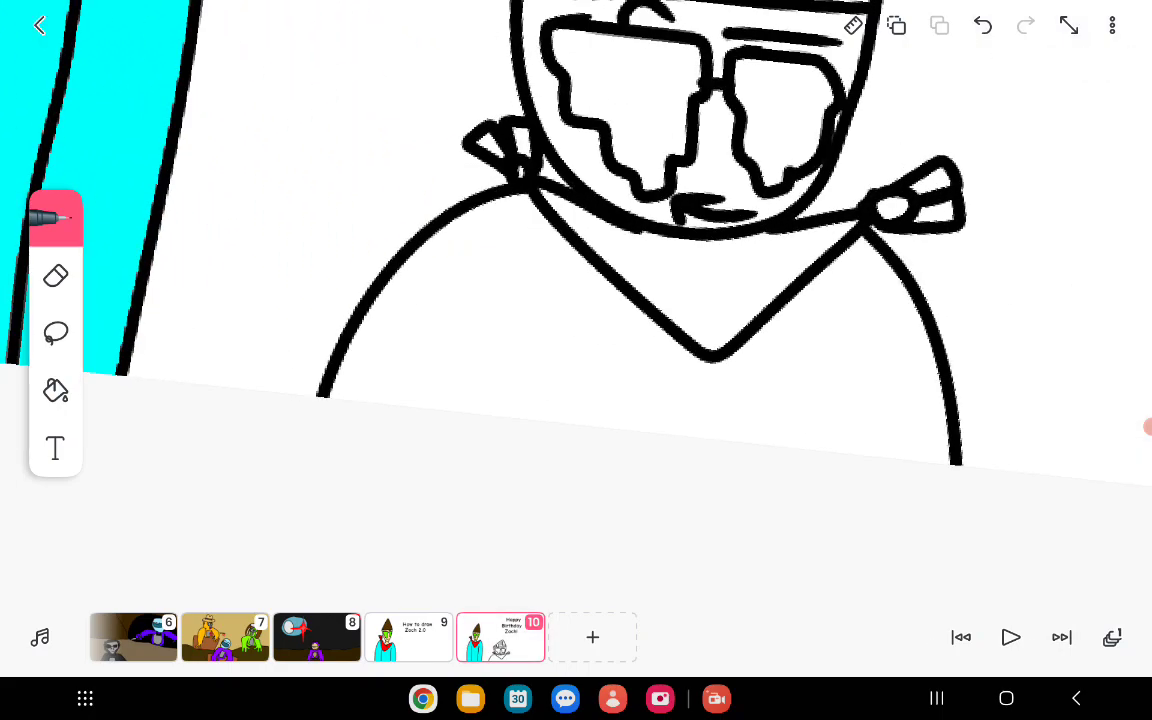
pyautogui.scroll(-3, 576, 300)
pyautogui.scroll(1, 576, 300)
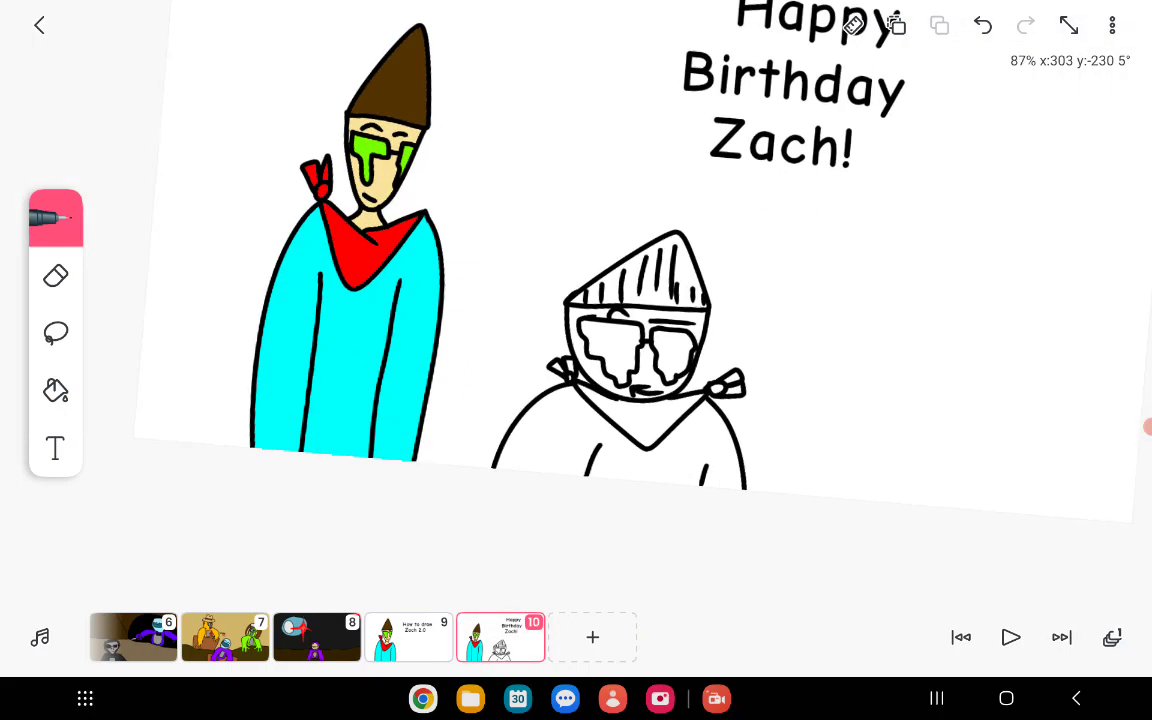
pyautogui.click(983, 25)
pyautogui.scroll(3, 576, 300)
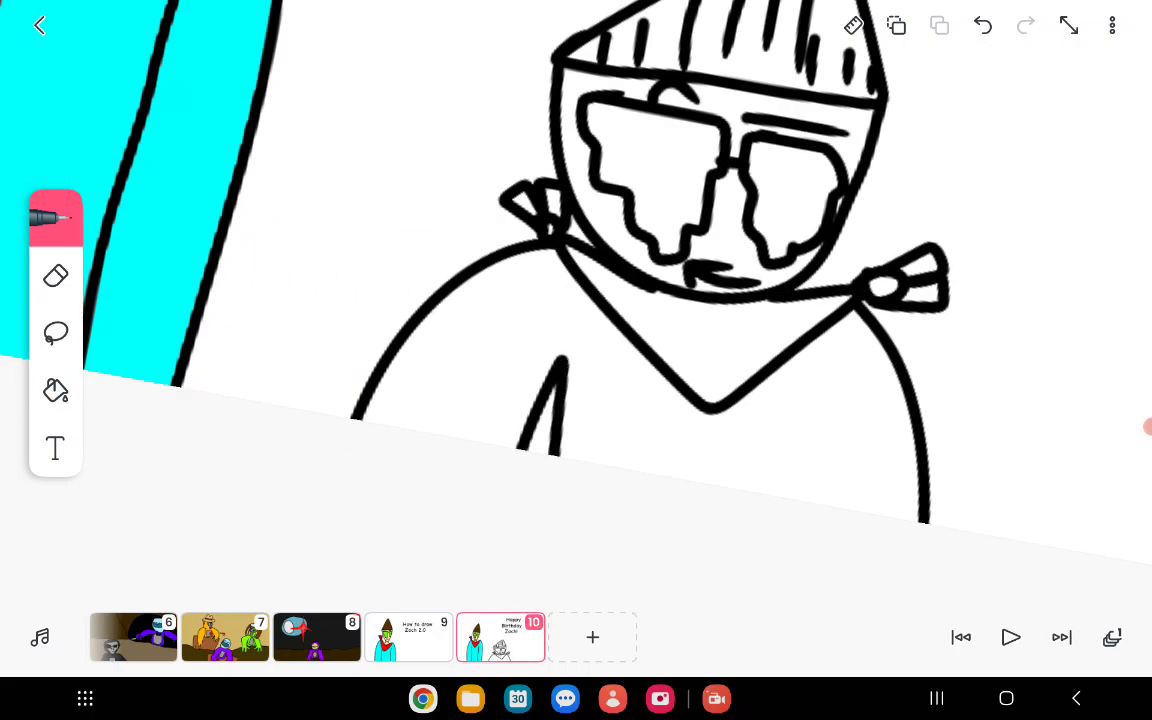
pyautogui.moveTo(826, 414); pyautogui.dragTo(803, 497)
pyautogui.scroll(-5, 640, 260)
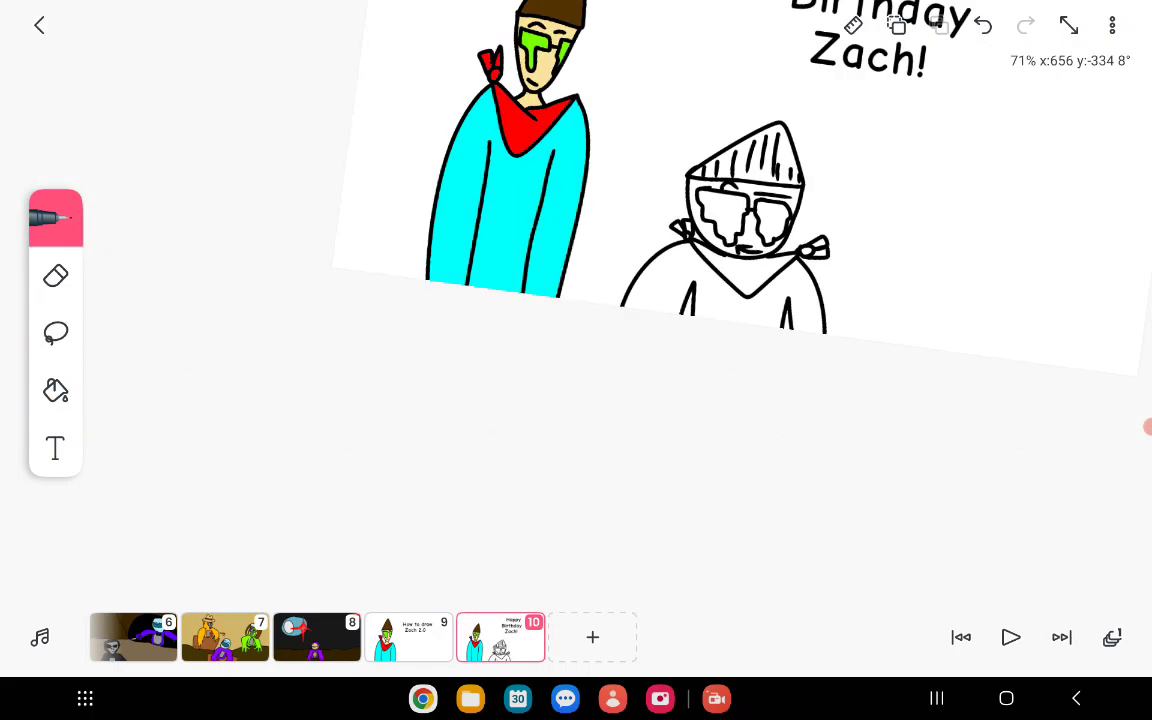
pyautogui.click(983, 25)
pyautogui.scroll(5, 640, 200)
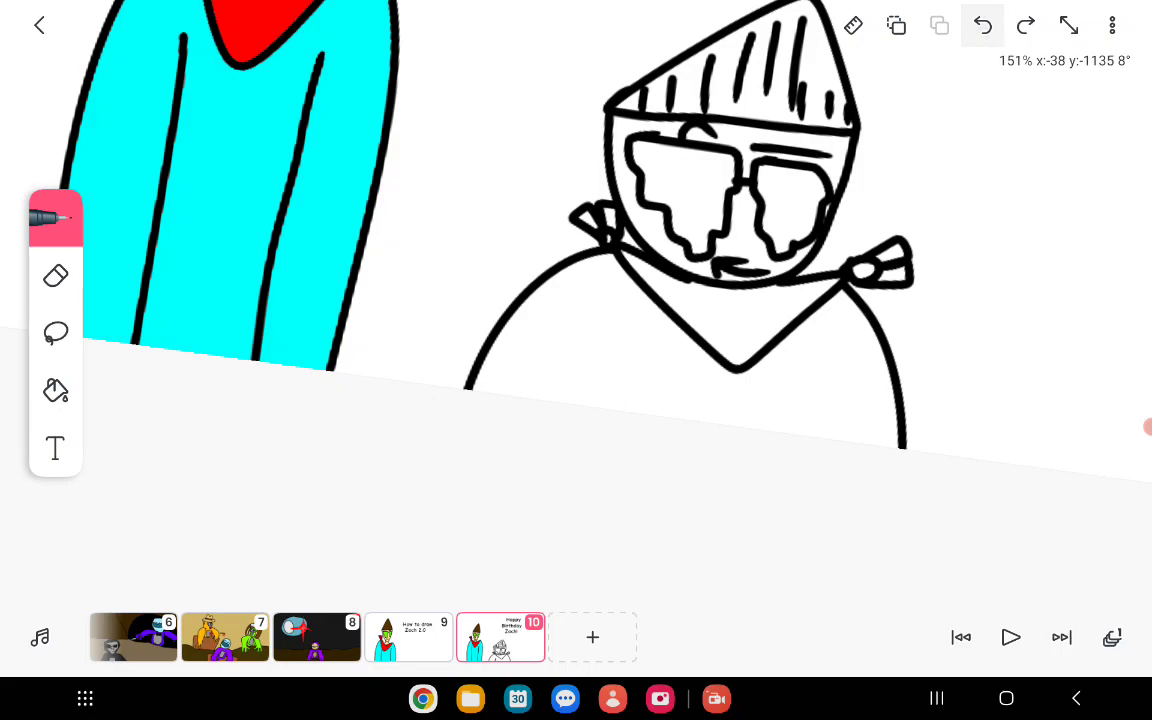
pyautogui.click(1025, 25)
pyautogui.scroll(-3, 640, 240)
pyautogui.scroll(-3, 640, 240)
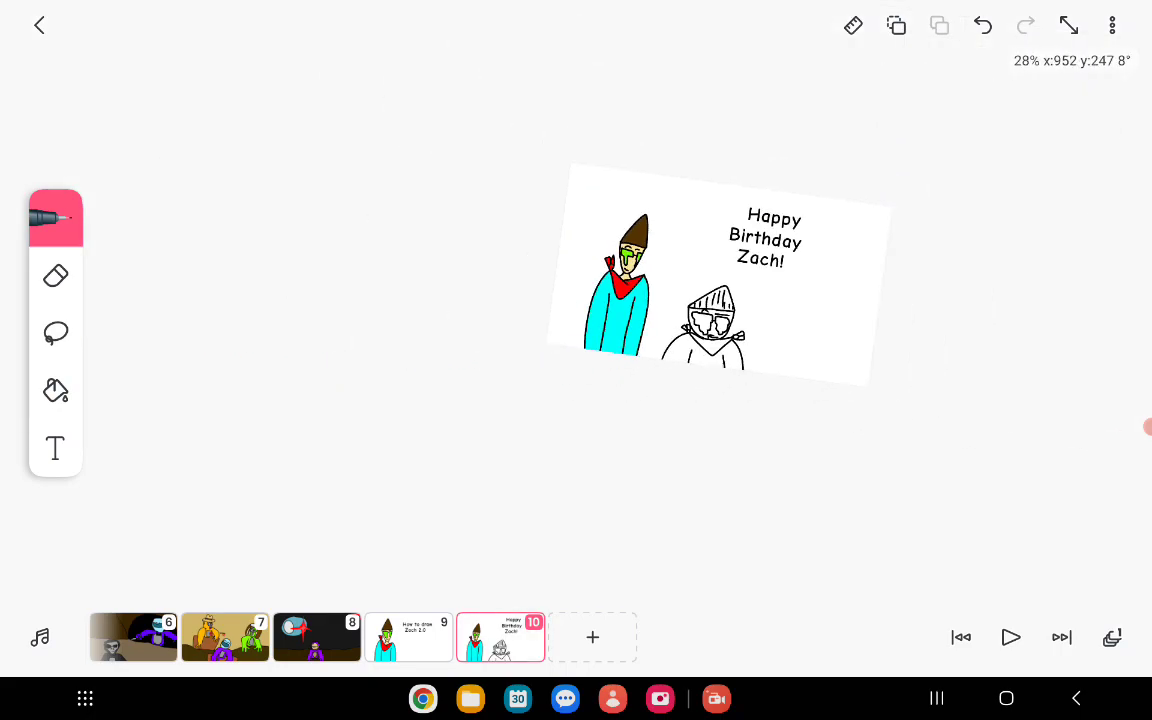
pyautogui.scroll(4, 640, 240)
pyautogui.scroll(2, 640, 240)
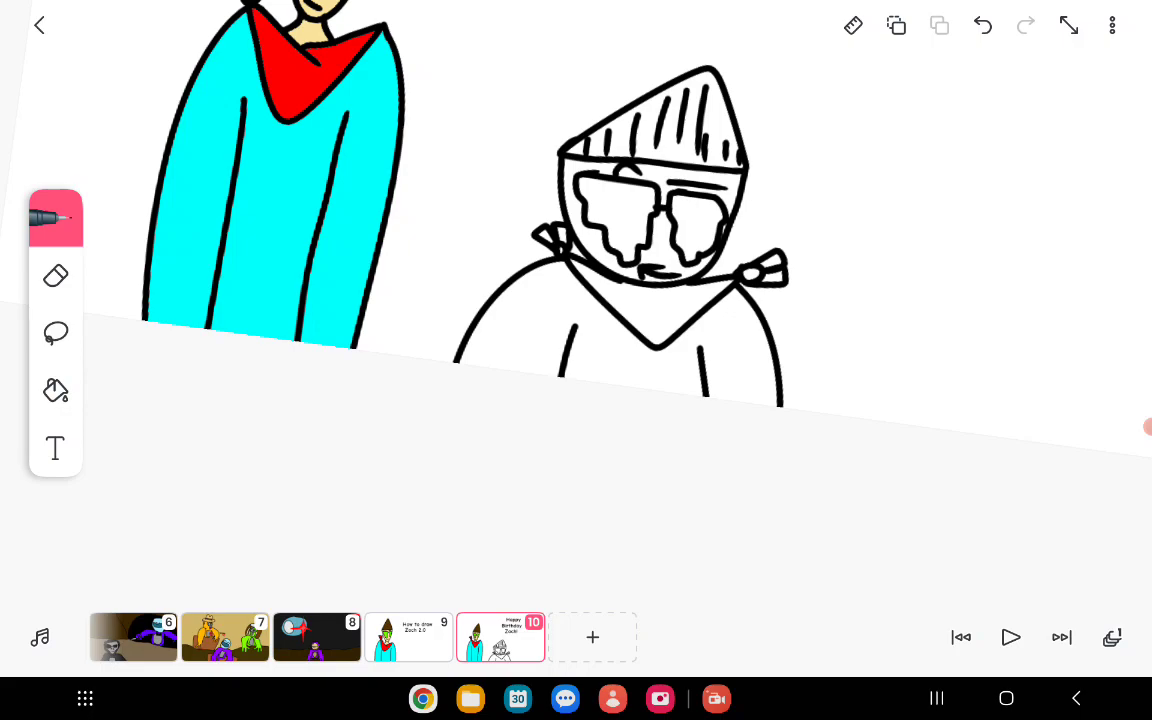
pyautogui.scroll(2, 650, 220)
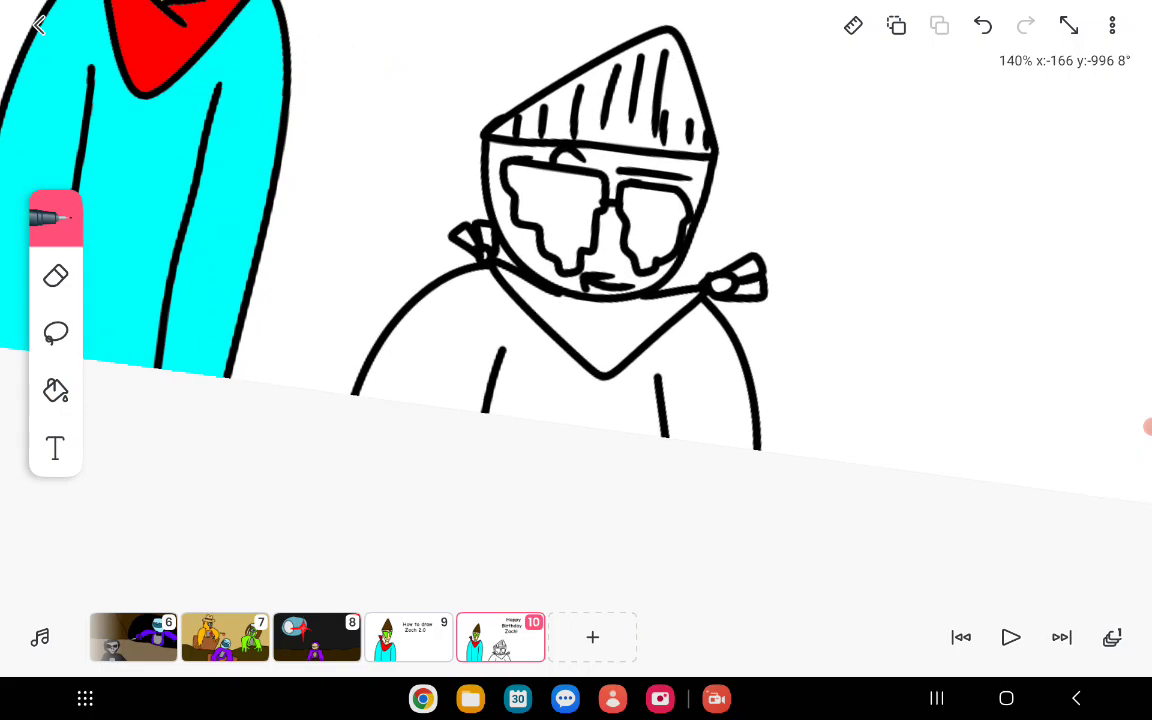
pyautogui.scroll(5, 650, 220)
pyautogui.scroll(3, 650, 220)
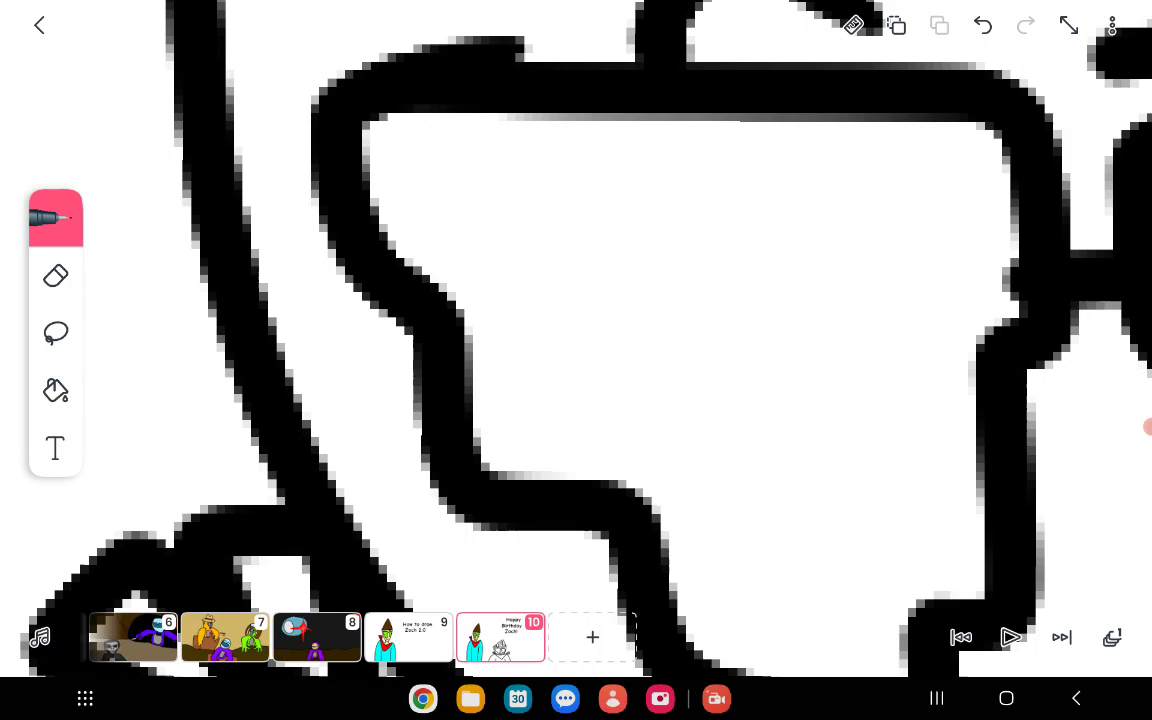
# Draw horizontal black strokes across the left and right goggle lenses.
pyautogui.moveTo(385, 280); pyautogui.dragTo(920, 275)
pyautogui.scroll(-2, 650, 300)
pyautogui.scroll(-1, 650, 300)
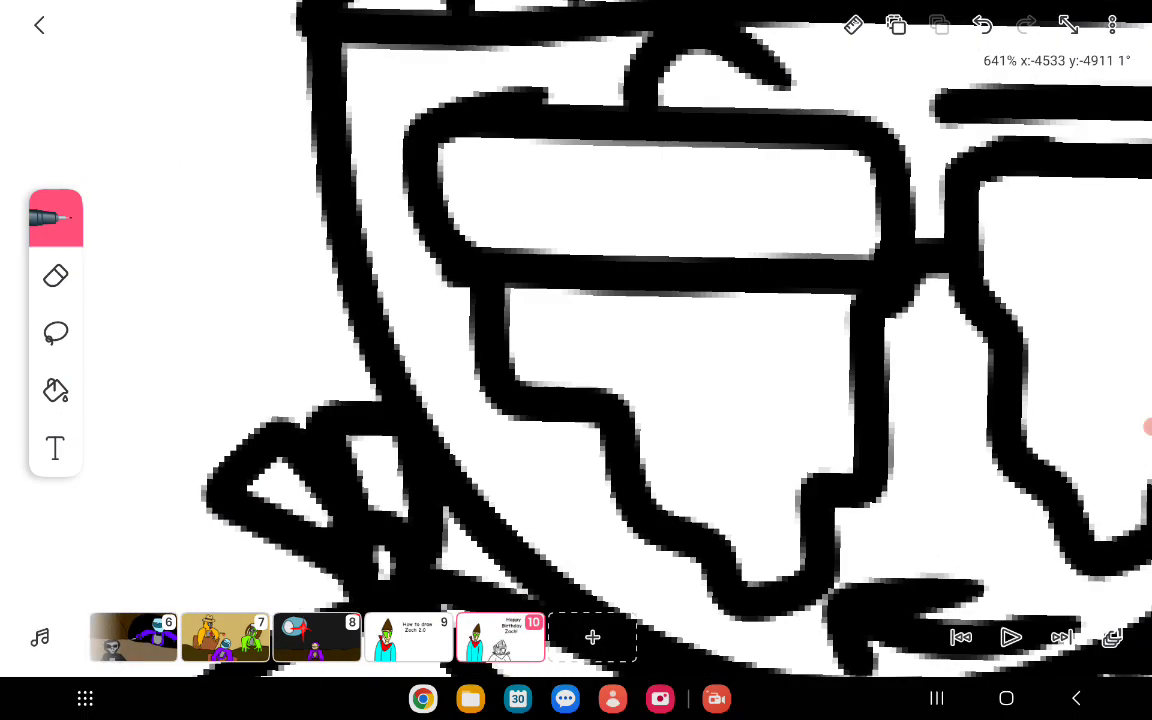
pyautogui.moveTo(575, 378); pyautogui.dragTo(765, 382)
pyautogui.moveTo(588, 450); pyautogui.dragTo(720, 455)
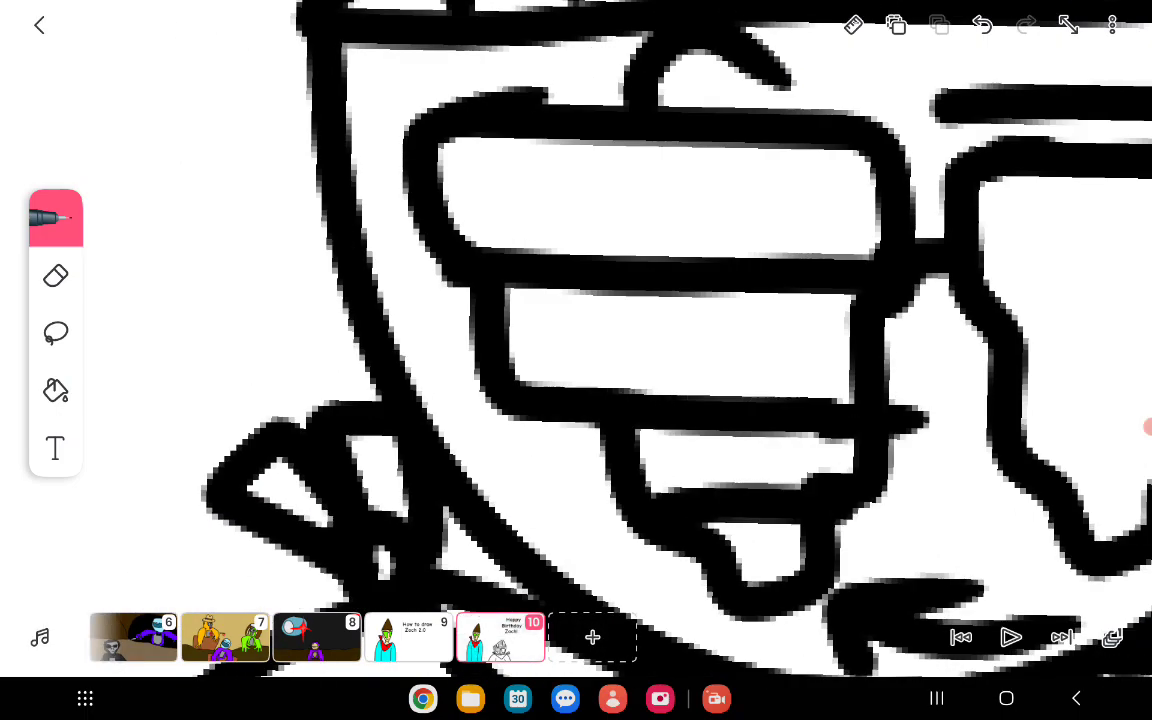
pyautogui.scroll(-3, 650, 330)
pyautogui.scroll(3, 800, 300)
pyautogui.scroll(-3, 576, 340)
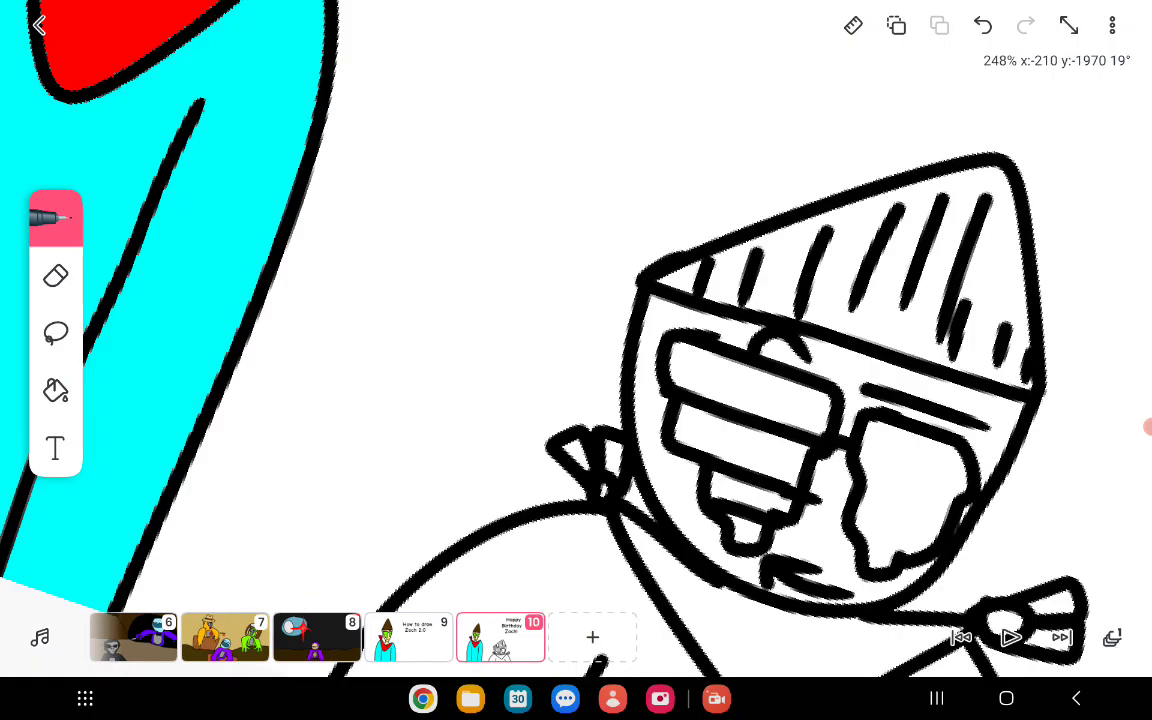
pyautogui.scroll(4, 576, 340)
pyautogui.scroll(-1, 576, 340)
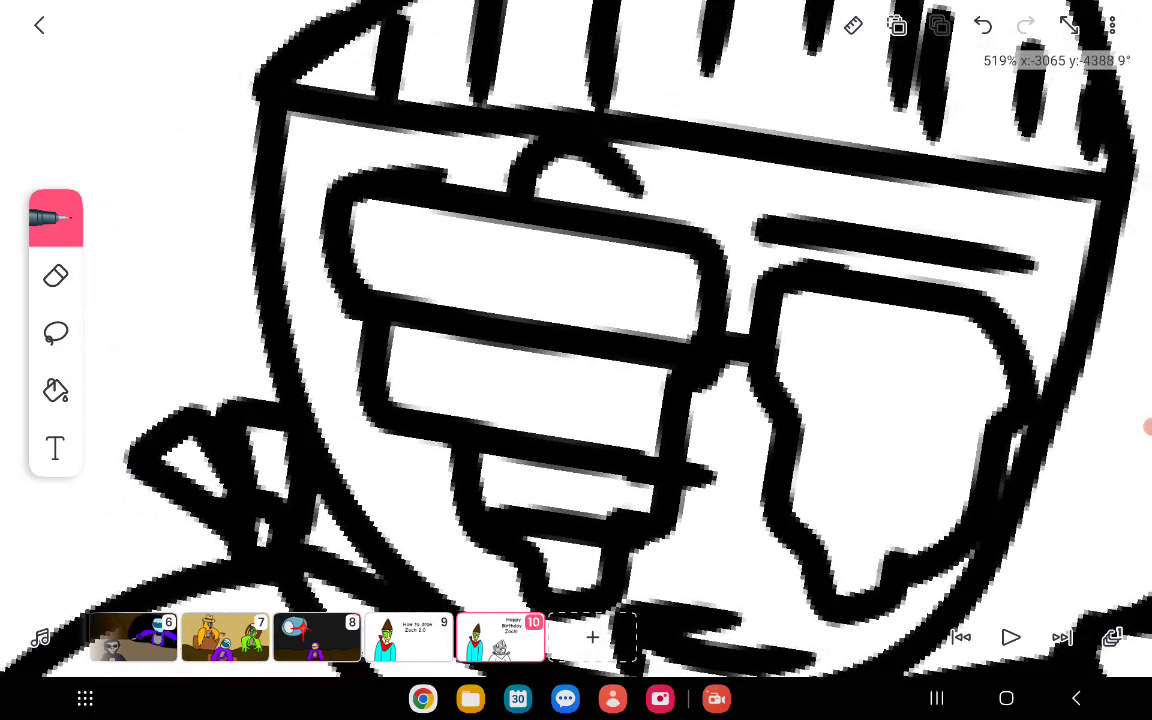
pyautogui.moveTo(800, 410); pyautogui.dragTo(1010, 405)
pyautogui.moveTo(805, 520); pyautogui.dragTo(945, 560)
pyautogui.moveTo(785, 300); pyautogui.dragTo(975, 325)
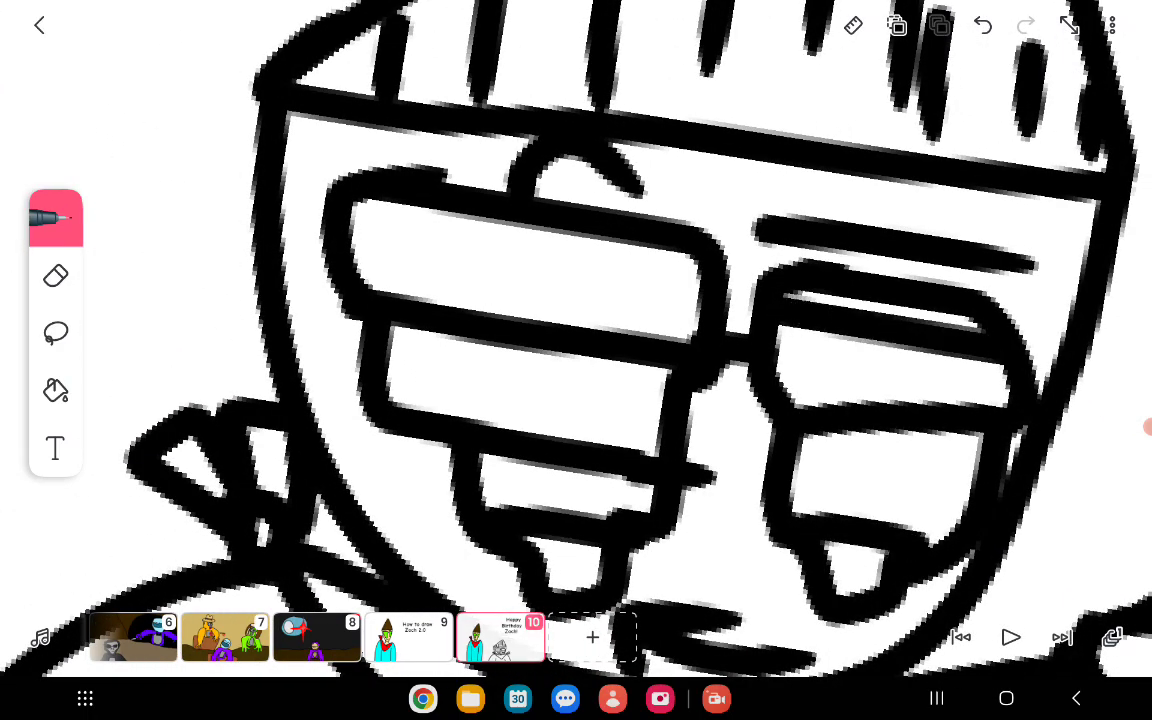
# Add vertical strokes through both lenses, undoing the last stray stroke.
pyautogui.moveTo(432, 205); pyautogui.dragTo(438, 410)
pyautogui.moveTo(512, 215); pyautogui.dragTo(498, 585)
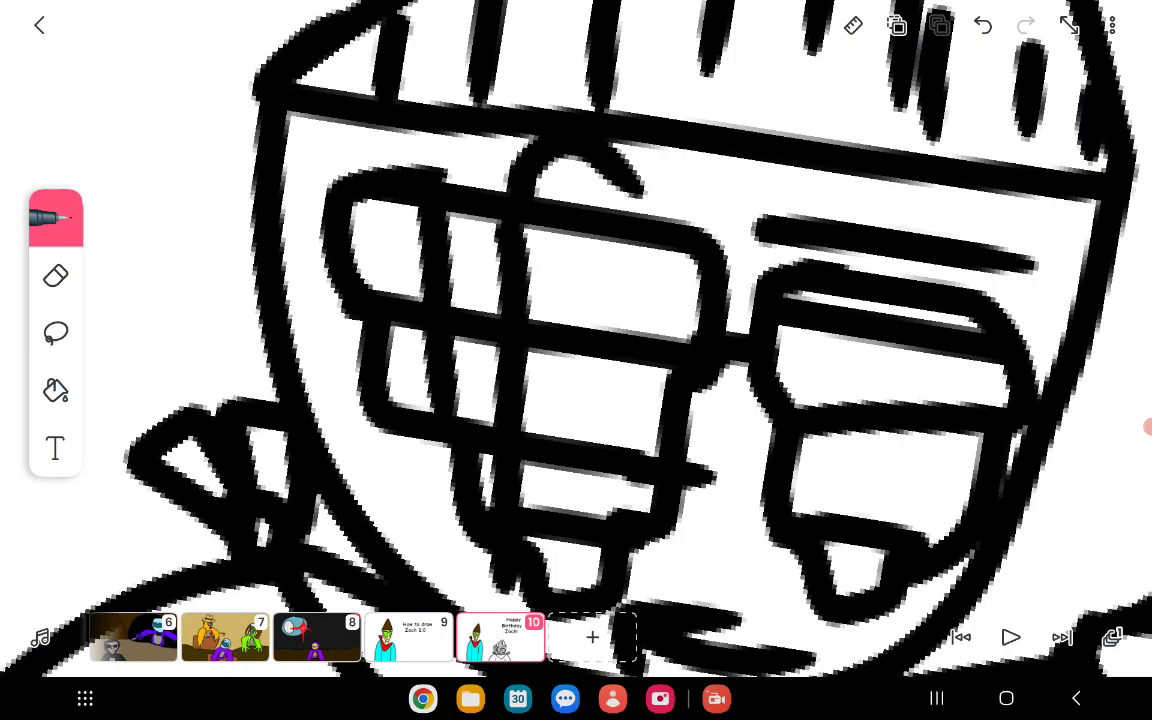
pyautogui.moveTo(615, 235); pyautogui.dragTo(590, 585)
pyautogui.moveTo(842, 300); pyautogui.dragTo(830, 520)
pyautogui.moveTo(900, 305); pyautogui.dragTo(890, 530)
pyautogui.moveTo(960, 330); pyautogui.dragTo(958, 380)
pyautogui.moveTo(875, 390)
pyautogui.mouseDown()
pyautogui.moveTo(850, 486)
pyautogui.moveTo(765, 595)
pyautogui.mouseUp()
pyautogui.scroll(-5, 700, 300)
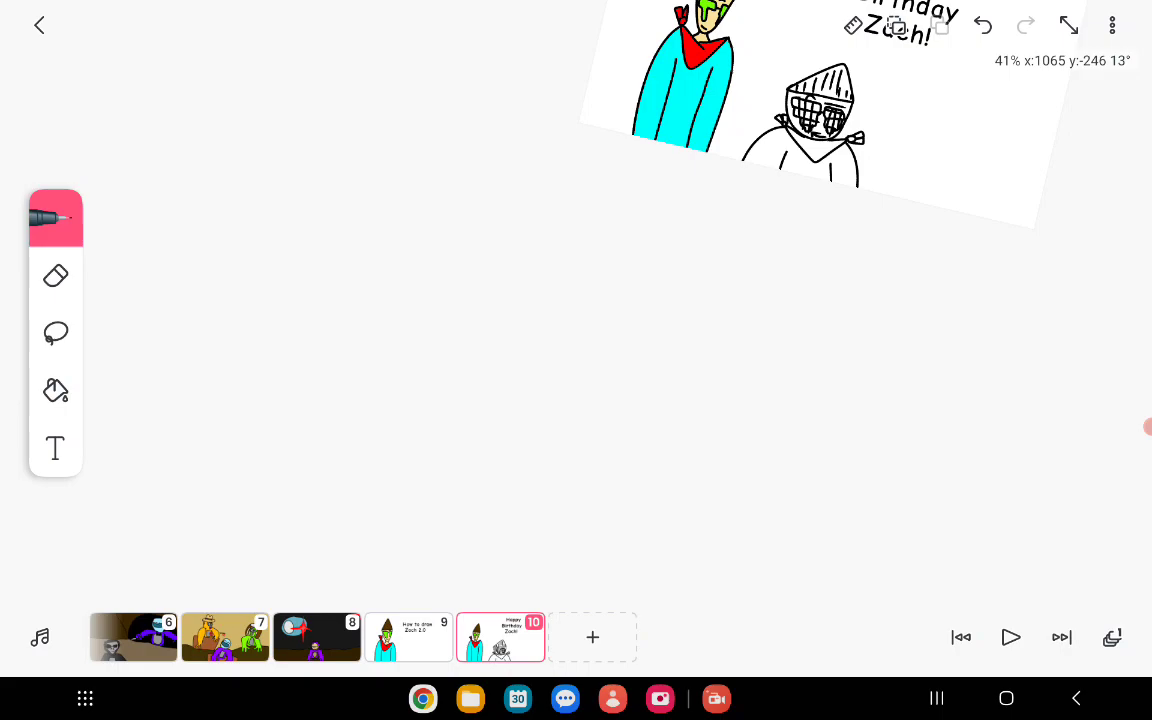
pyautogui.scroll(-2, 780, 170)
pyautogui.scroll(1, 770, 220)
pyautogui.scroll(5, 770, 220)
pyautogui.scroll(5, 770, 220)
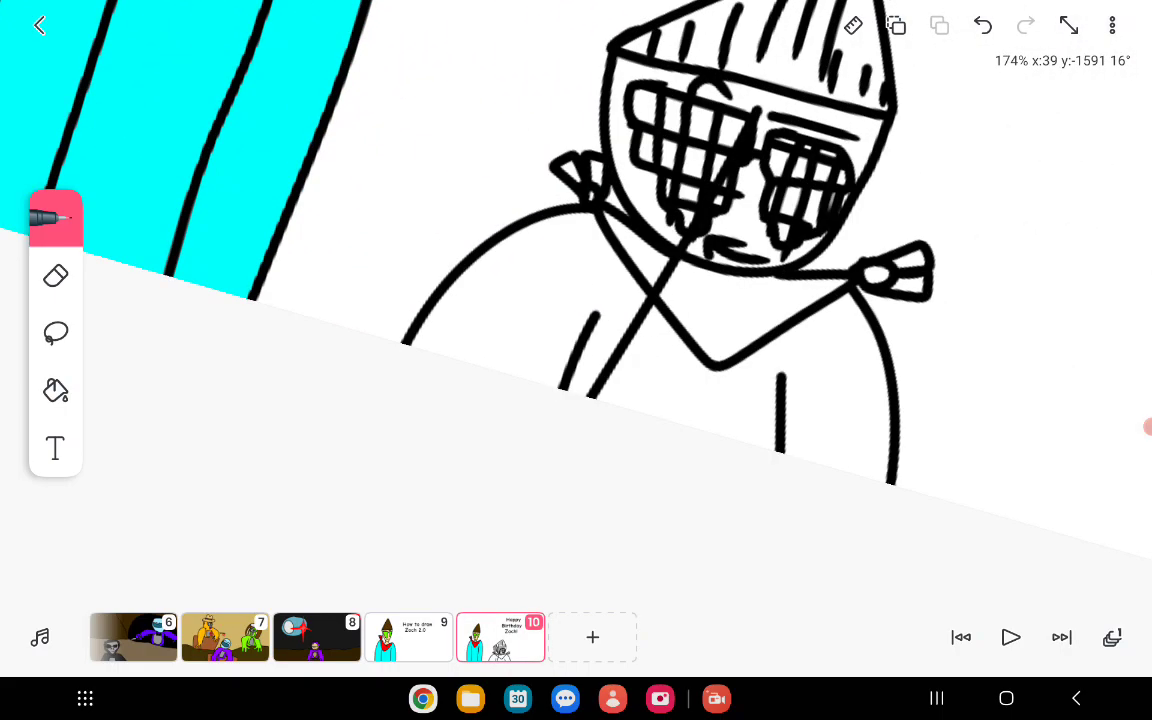
pyautogui.click(983, 25)
pyautogui.scroll(3, 700, 300)
# Select the Fill bucket and pick bright green as the fill colour.
pyautogui.click(55, 390)
pyautogui.click(55, 362)
pyautogui.click(700, 400)
pyautogui.click(55, 362)
pyautogui.click(121, 537)
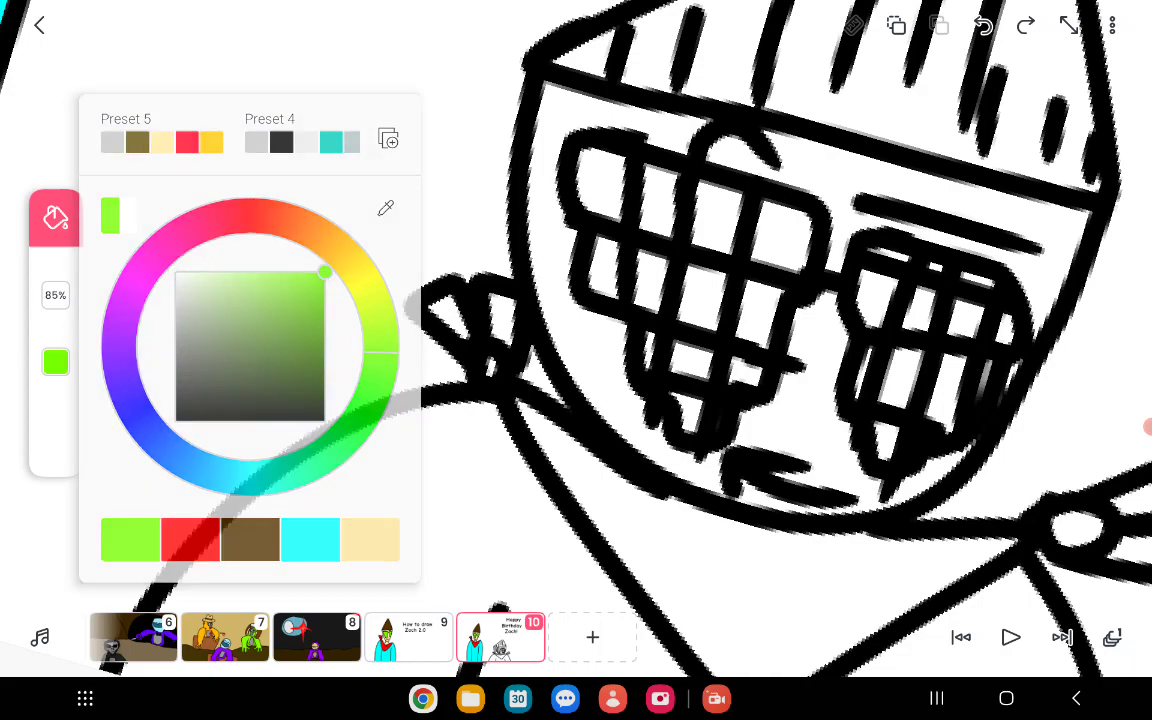
pyautogui.click(700, 400)
pyautogui.scroll(5, 600, 350)
# Fill the left lens grid cells green, undoing the accidental outline fill.
pyautogui.click(585, 160)
pyautogui.click(440, 120)
pyautogui.click(448, 320)
pyautogui.click(560, 355)
pyautogui.click(720, 200)
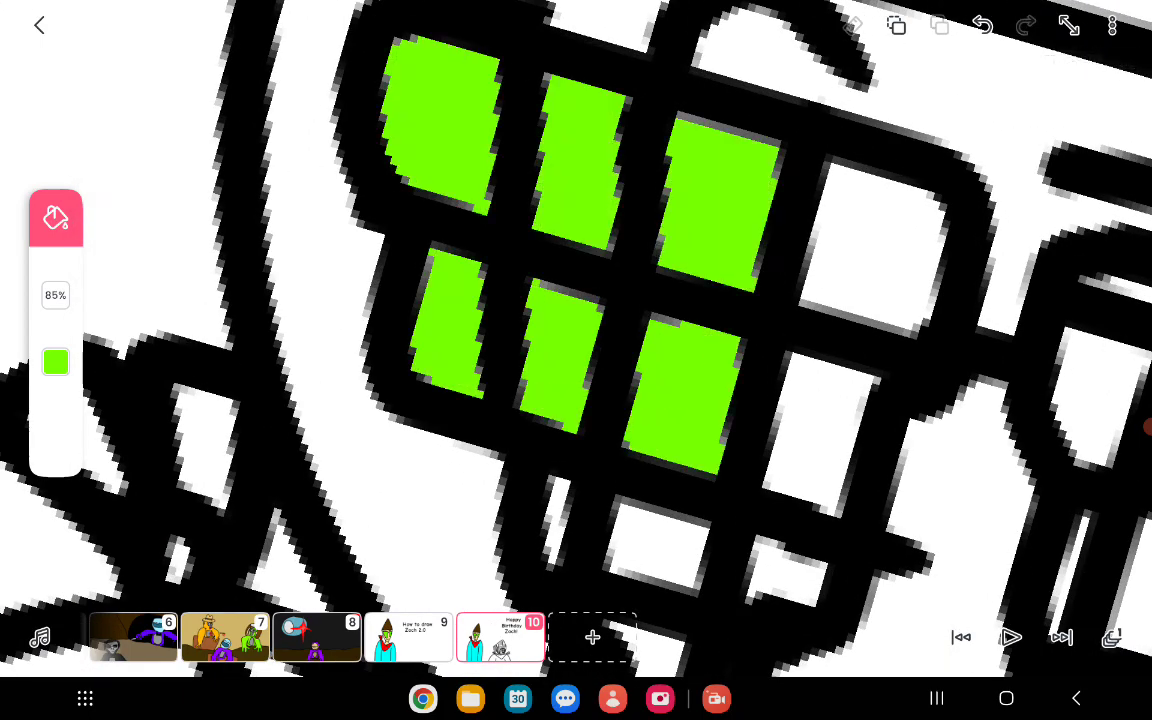
pyautogui.click(657, 540)
pyautogui.click(736, 392)
pyautogui.click(786, 225)
pyautogui.click(707, 515)
pyautogui.scroll(-3, 576, 340)
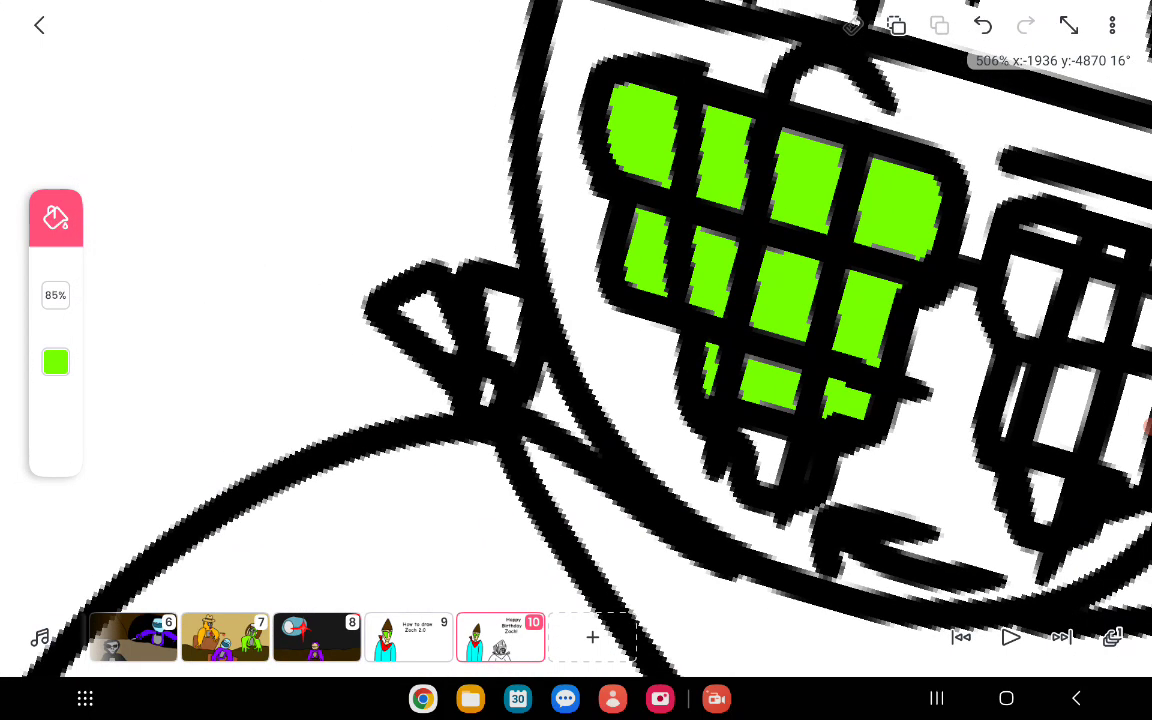
pyautogui.scroll(3, 576, 340)
pyautogui.click(600, 300)
pyautogui.hotkey('ctrl', 'z')
# Fill the right lens grid cells green, undoing the stray outline fills.
pyautogui.moveTo(700, 350); pyautogui.dragTo(440, 330)
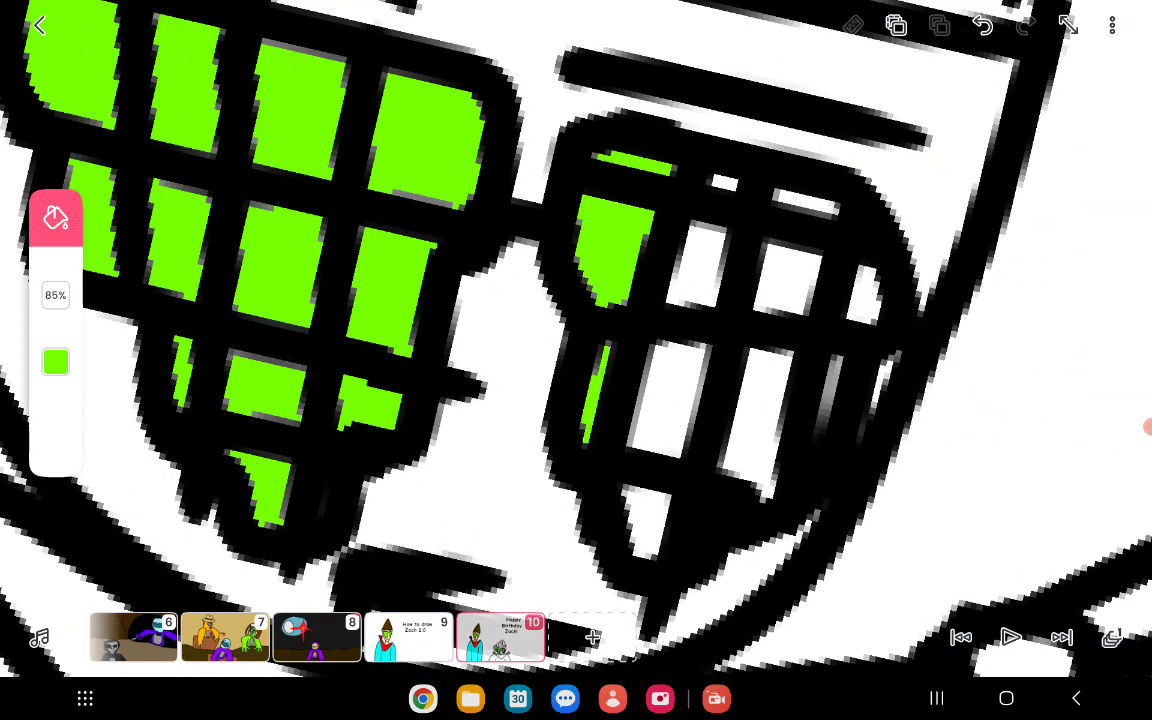
pyautogui.click(640, 320)
pyautogui.hotkey('ctrl', 'z')
pyautogui.hotkey('ctrl', 'shift', 'z')
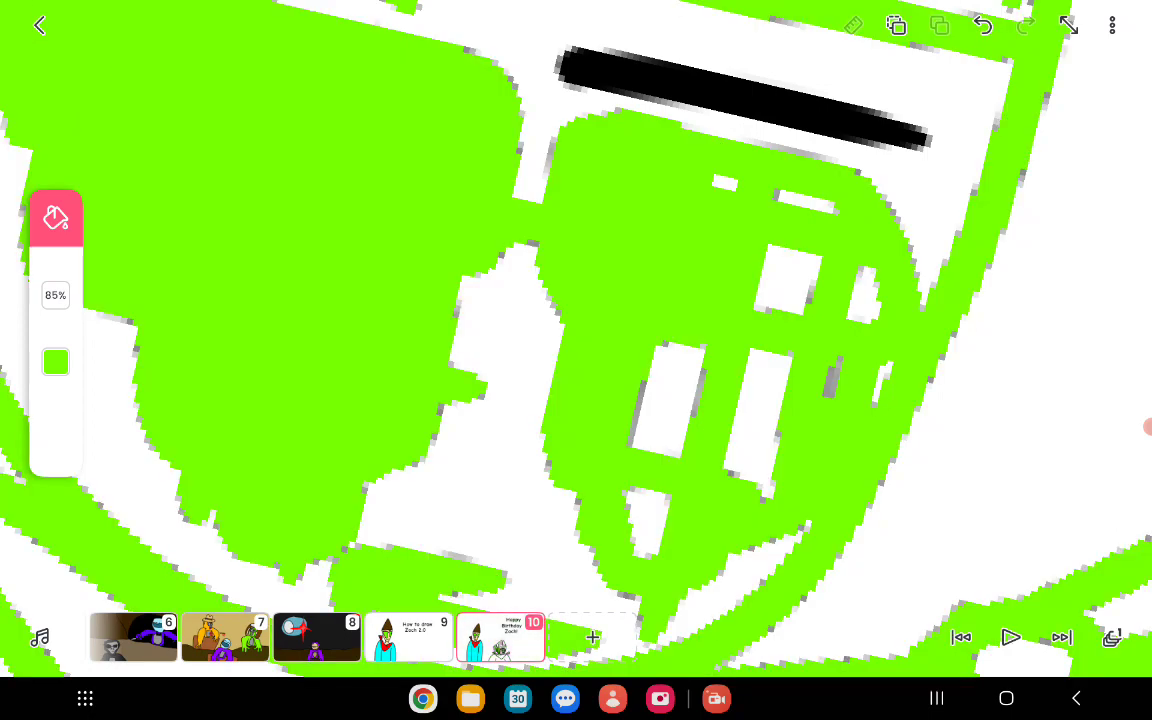
pyautogui.hotkey('ctrl', 'z')
pyautogui.click(635, 163)
pyautogui.click(668, 400)
pyautogui.click(645, 520)
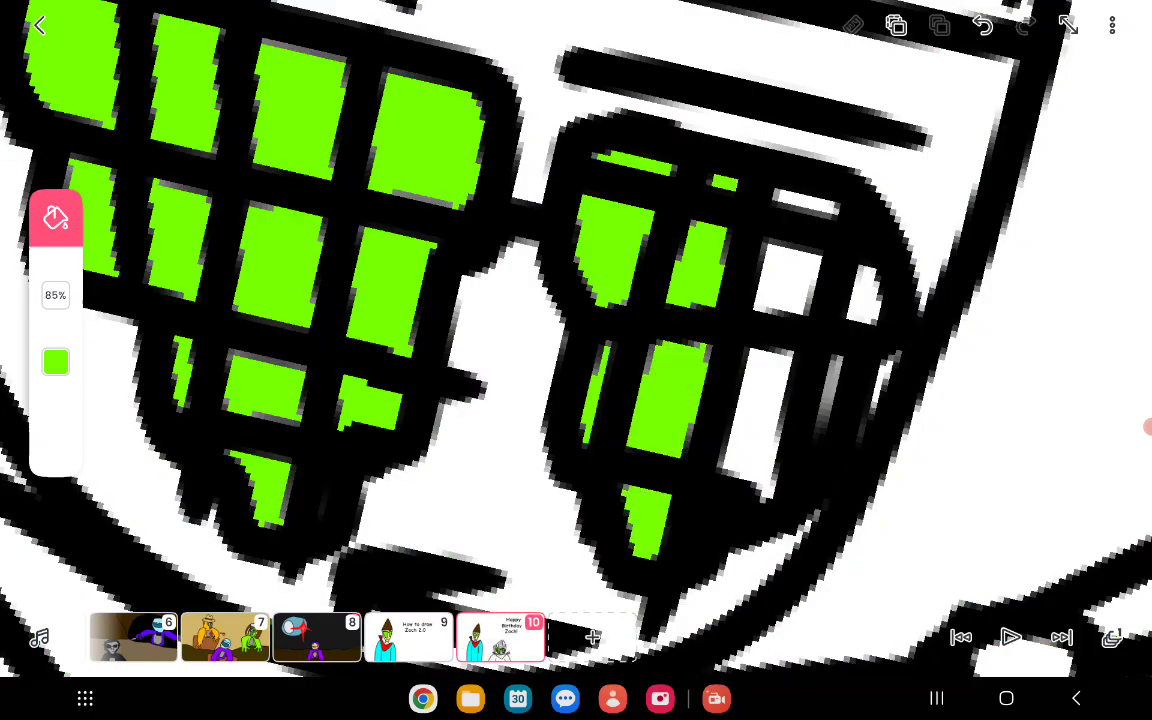
pyautogui.click(757, 420)
pyautogui.click(790, 278)
pyautogui.click(805, 203)
pyautogui.click(830, 390)
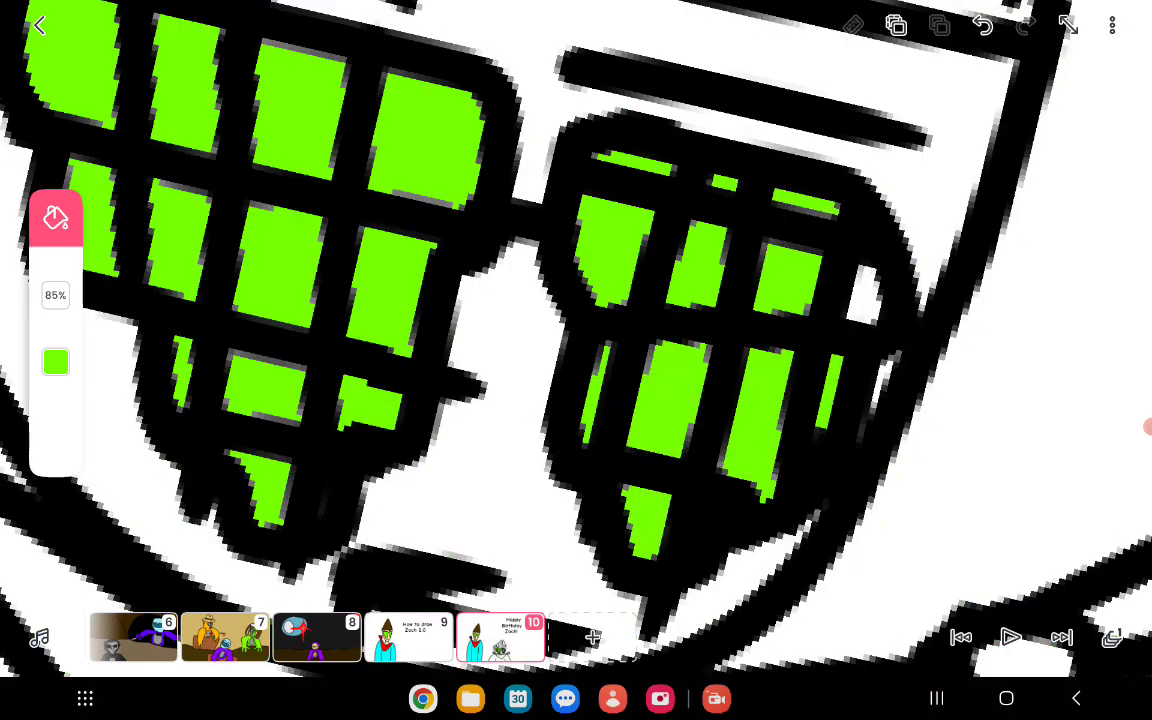
pyautogui.scroll(-5, 576, 300)
pyautogui.scroll(-3, 576, 300)
pyautogui.scroll(-2, 650, 200)
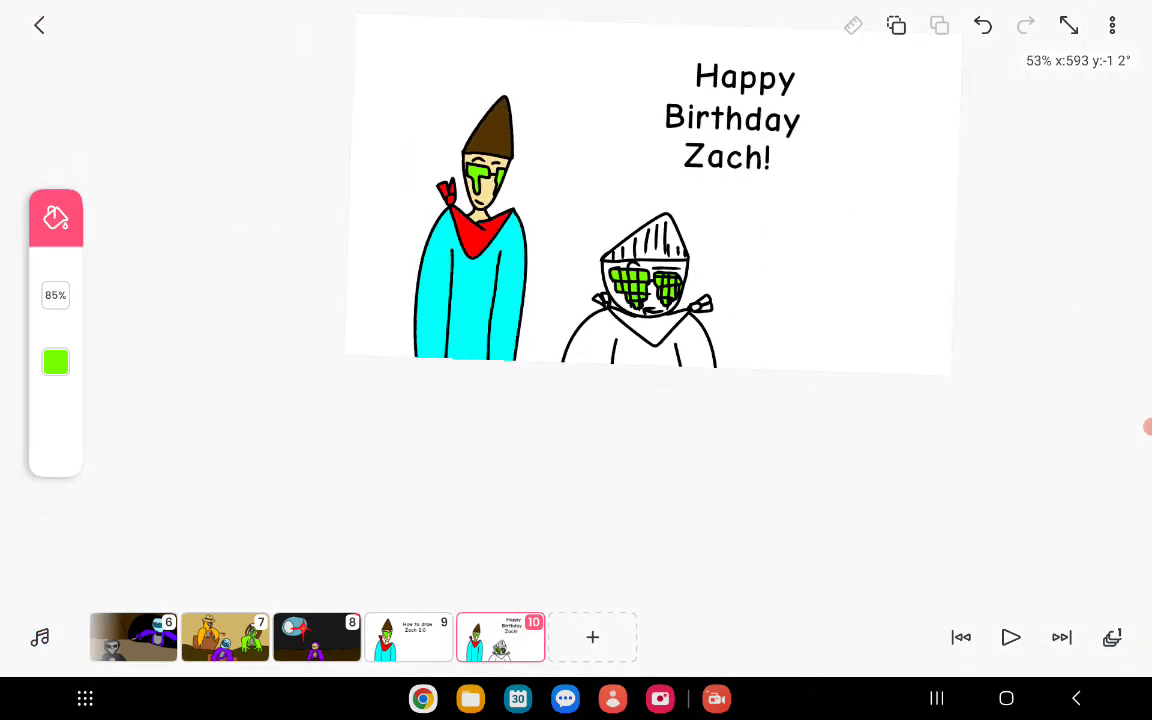
# Draw the two hooked lens shapes of a large pair of glasses with the pen.
pyautogui.click(55, 362)
pyautogui.click(56, 217)
pyautogui.scroll(5, 640, 300)
pyautogui.moveTo(435, 170)
pyautogui.mouseDown()
pyautogui.moveTo(560, 300)
pyautogui.moveTo(320, 258)
pyautogui.mouseUp()
pyautogui.moveTo(758, 153)
pyautogui.mouseDown()
pyautogui.moveTo(805, 350)
pyautogui.moveTo(670, 178)
pyautogui.mouseUp()
# Fill both large glasses lenses green, undoing an accidental fill.
pyautogui.click(56, 390)
pyautogui.click(318, 240)
pyautogui.click(450, 250)
pyautogui.click(56, 217)
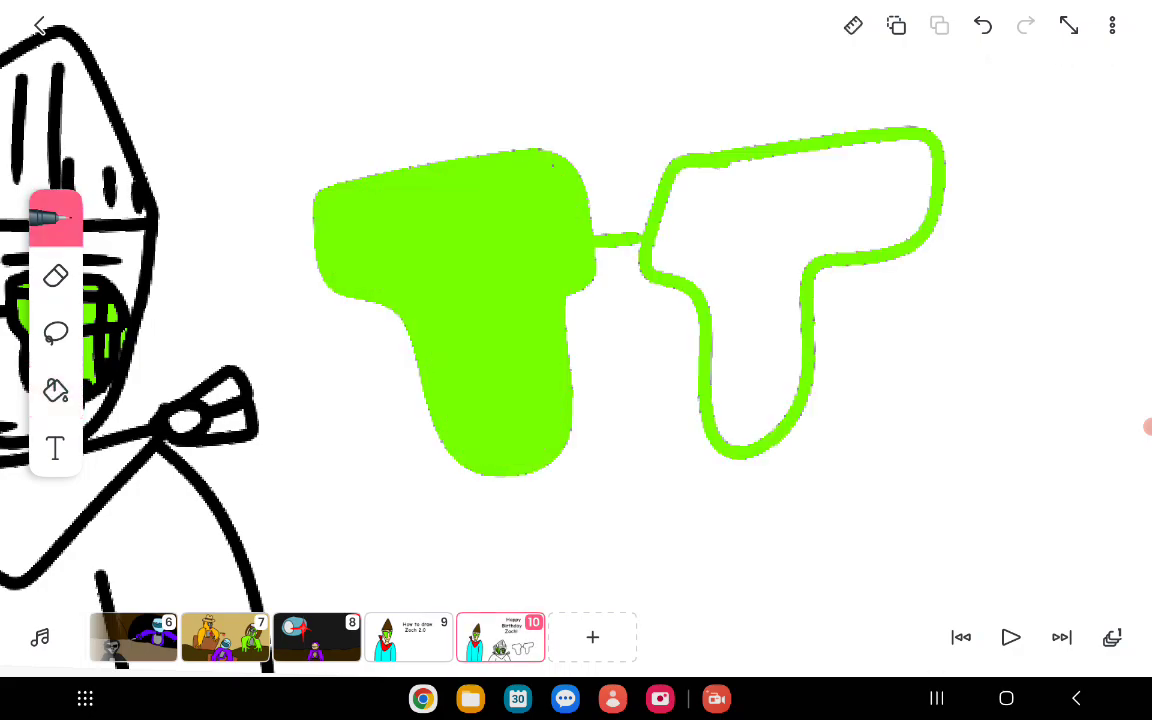
pyautogui.click(983, 25)
pyautogui.click(56, 390)
pyautogui.click(750, 300)
pyautogui.click(450, 300)
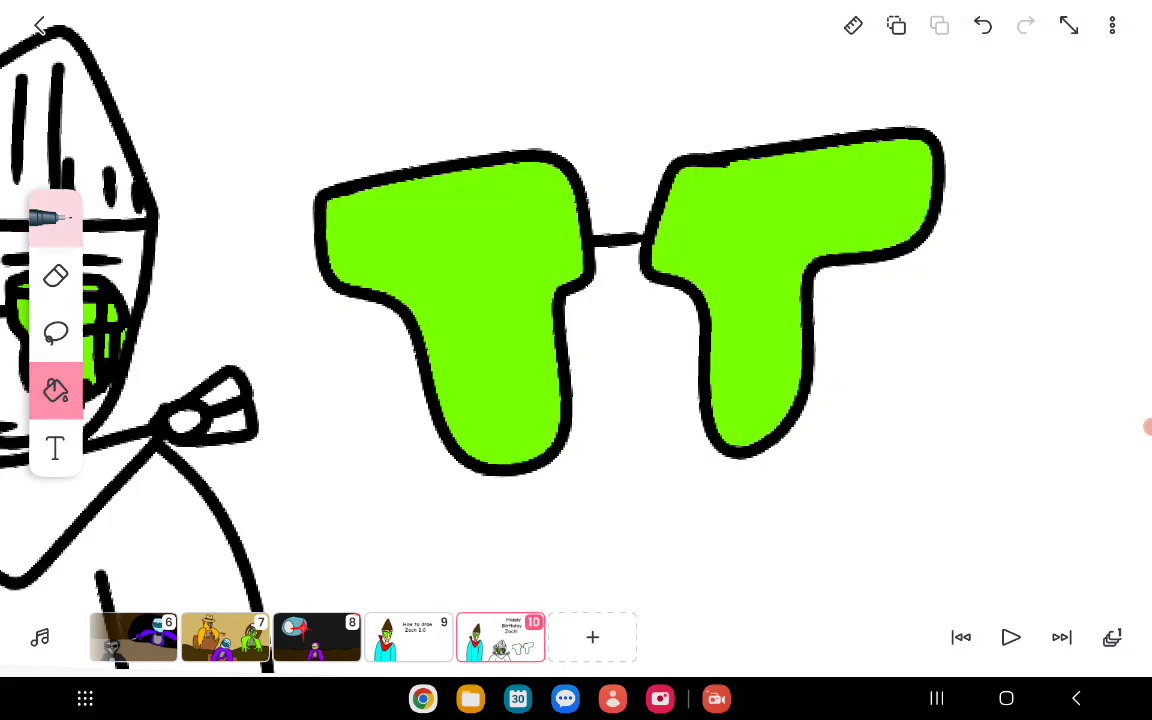
# Streak both green lenses with black pen lines.
pyautogui.click(56, 217)
pyautogui.moveTo(362, 190); pyautogui.dragTo(385, 285)
pyautogui.moveTo(420, 185); pyautogui.dragTo(480, 390)
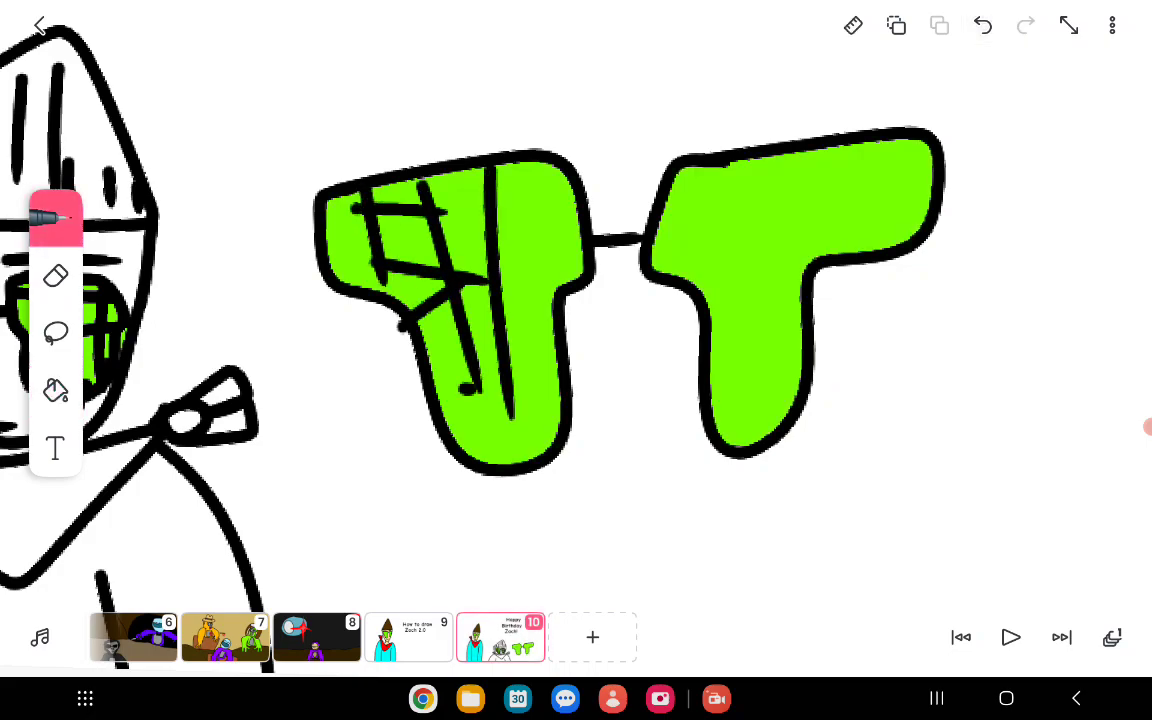
pyautogui.moveTo(420, 345); pyautogui.dragTo(500, 345)
pyautogui.moveTo(745, 130); pyautogui.dragTo(740, 255)
pyautogui.moveTo(770, 155); pyautogui.dragTo(900, 257)
pyautogui.moveTo(730, 240); pyautogui.dragTo(835, 458)
pyautogui.scroll(-5, 576, 300)
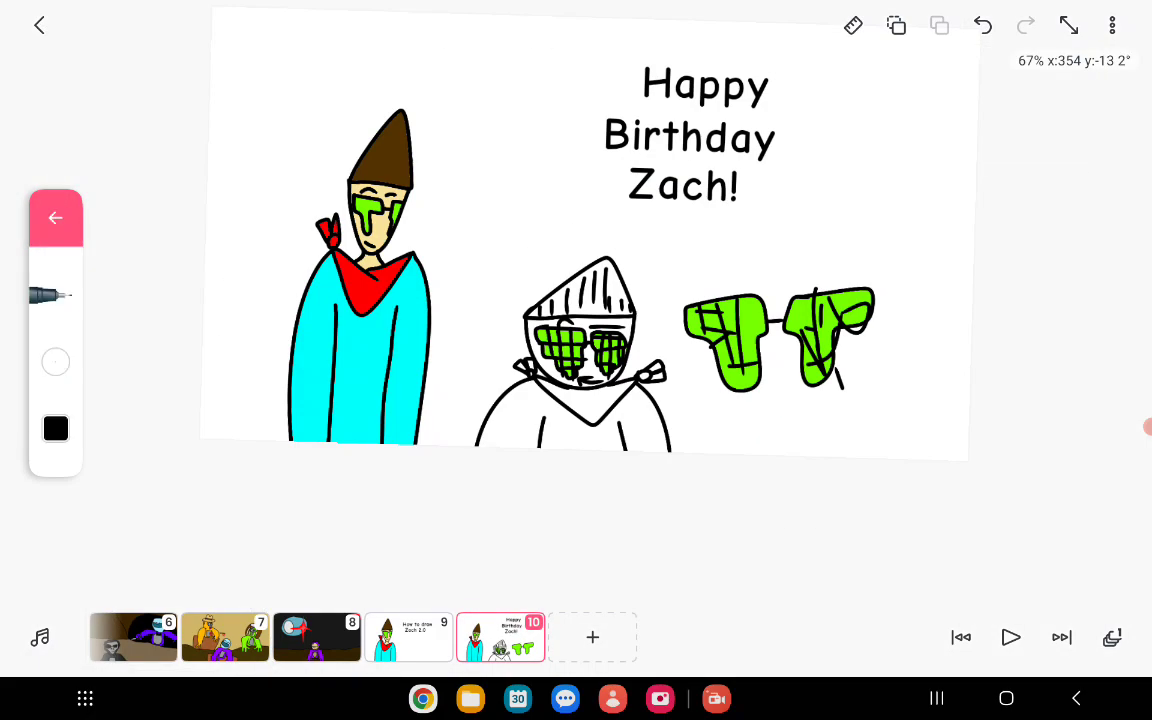
pyautogui.scroll(-3, 590, 240)
# Select the pen tool and set its colour to white.
pyautogui.click(56, 217)
pyautogui.click(56, 275)
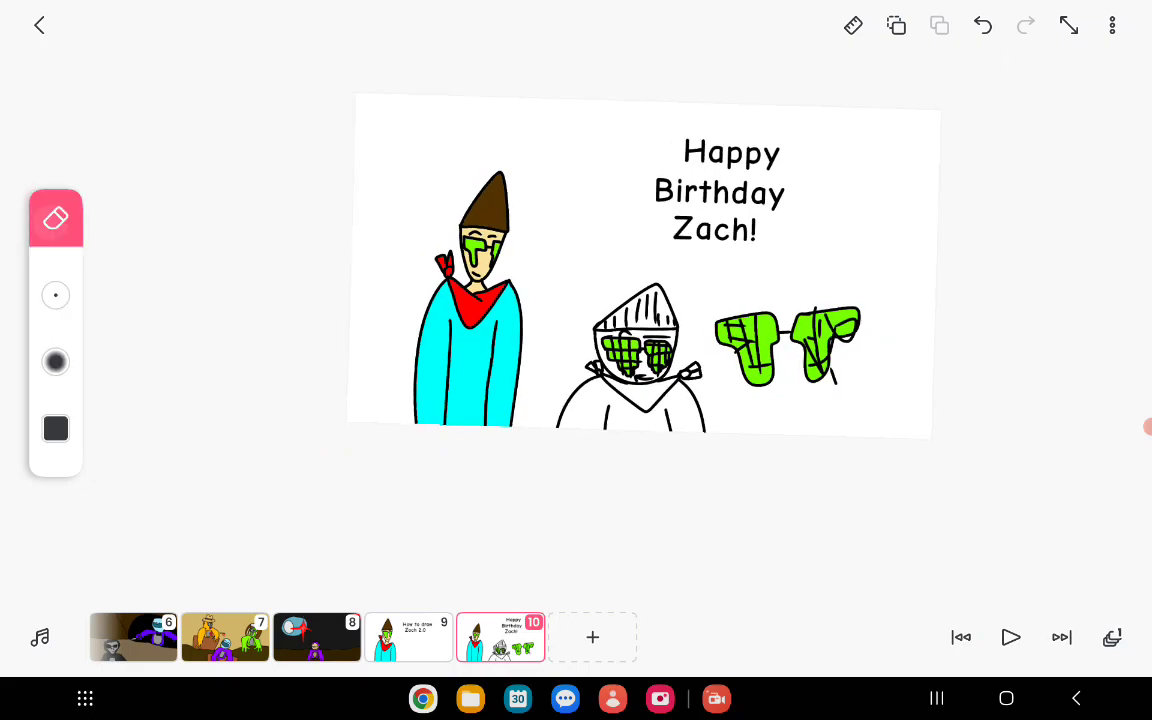
pyautogui.click(56, 217)
pyautogui.click(54, 273)
pyautogui.click(56, 217)
pyautogui.scroll(2, 576, 280)
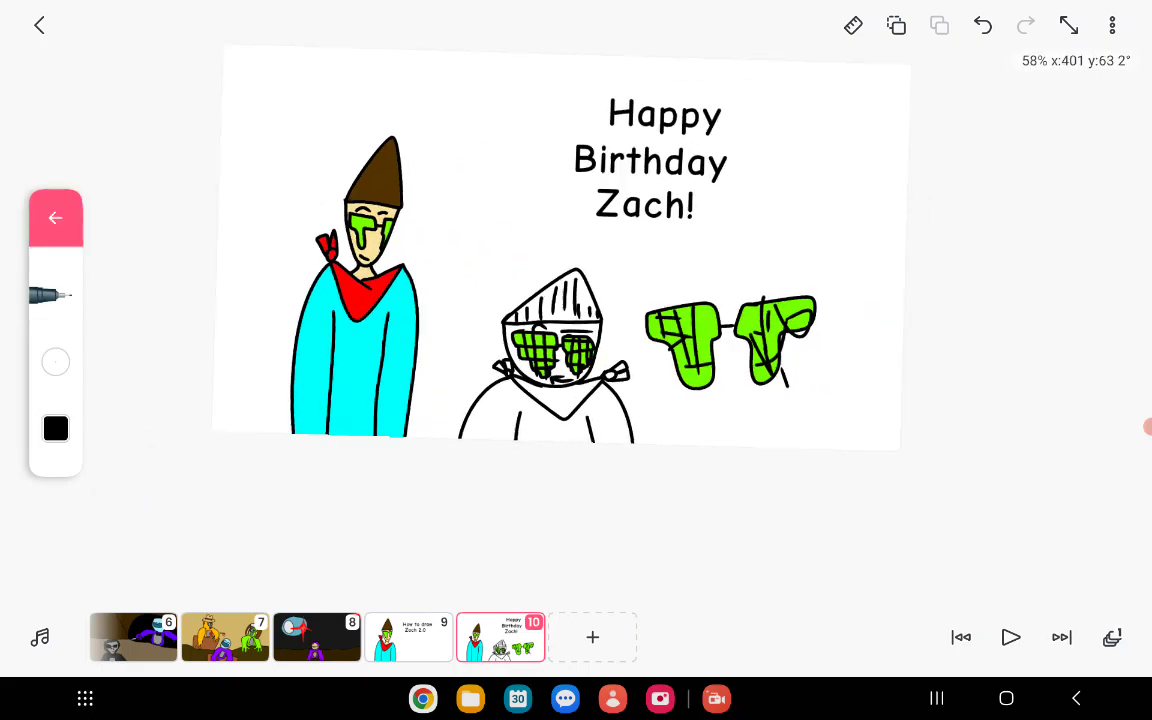
pyautogui.scroll(2, 560, 250)
pyautogui.click(55, 428)
pyautogui.moveTo(175, 321); pyautogui.dragTo(175, 188)
pyautogui.click(700, 520)
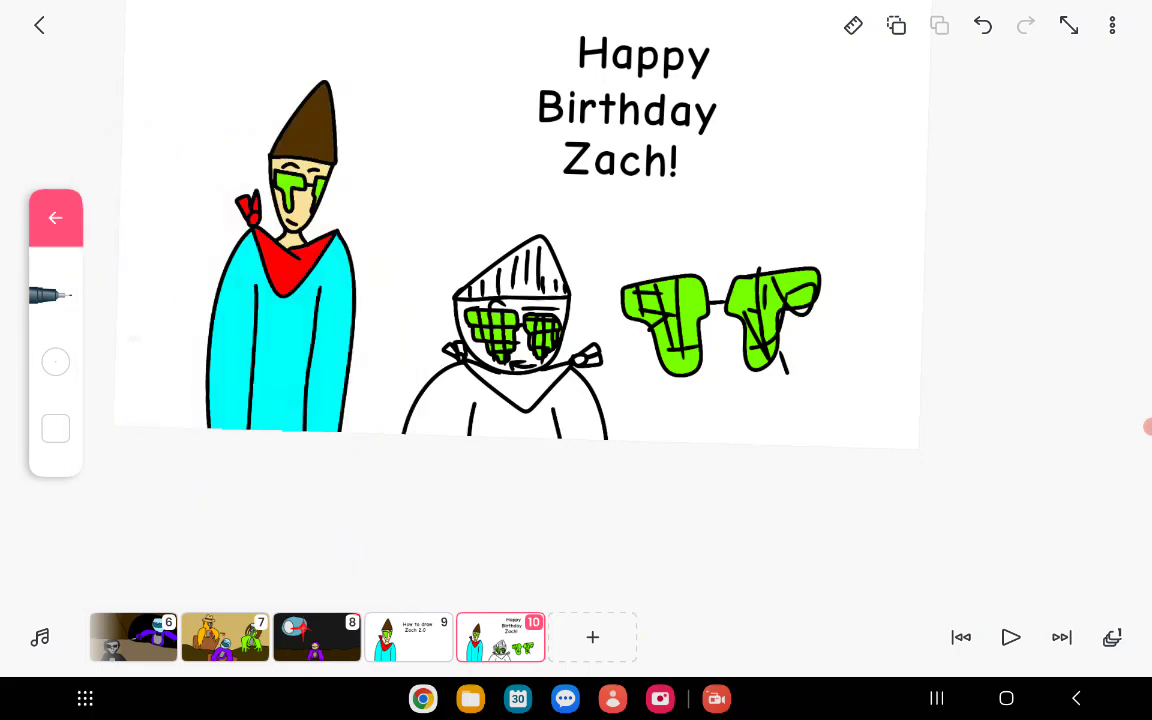
# Paint white over the helmeted figure and the large green glasses.
pyautogui.moveTo(500, 325); pyautogui.dragTo(440, 410)
pyautogui.moveTo(455, 295); pyautogui.dragTo(515, 245)
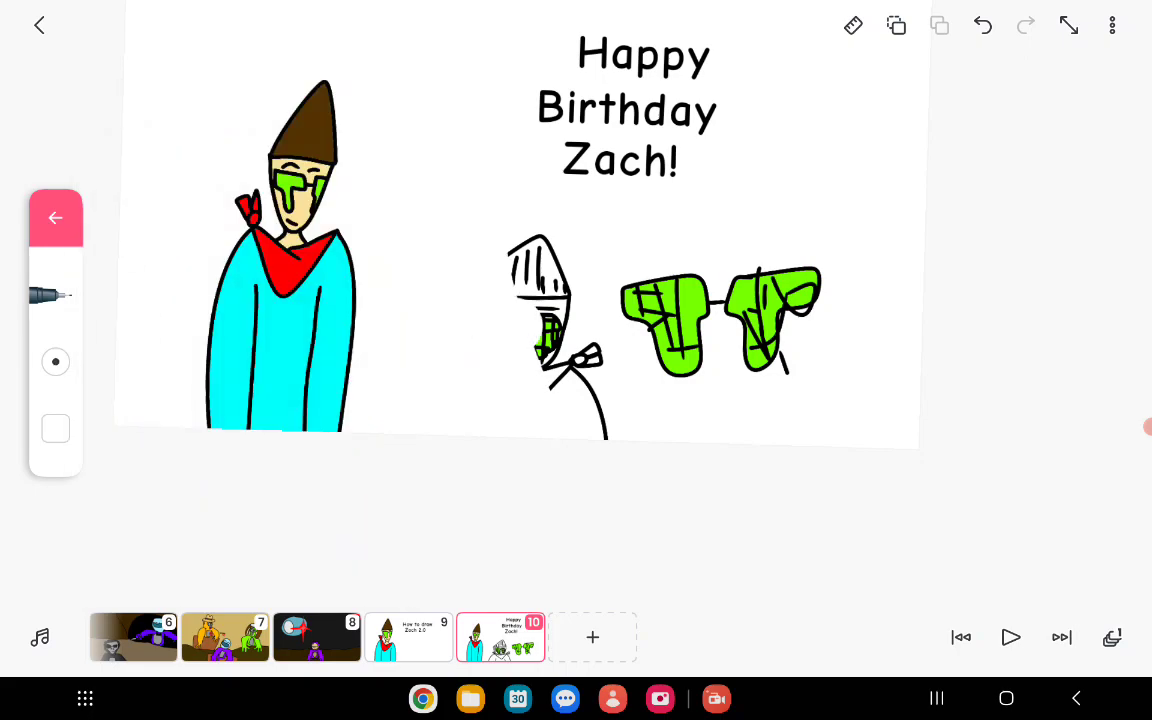
pyautogui.moveTo(480, 320); pyautogui.dragTo(560, 430)
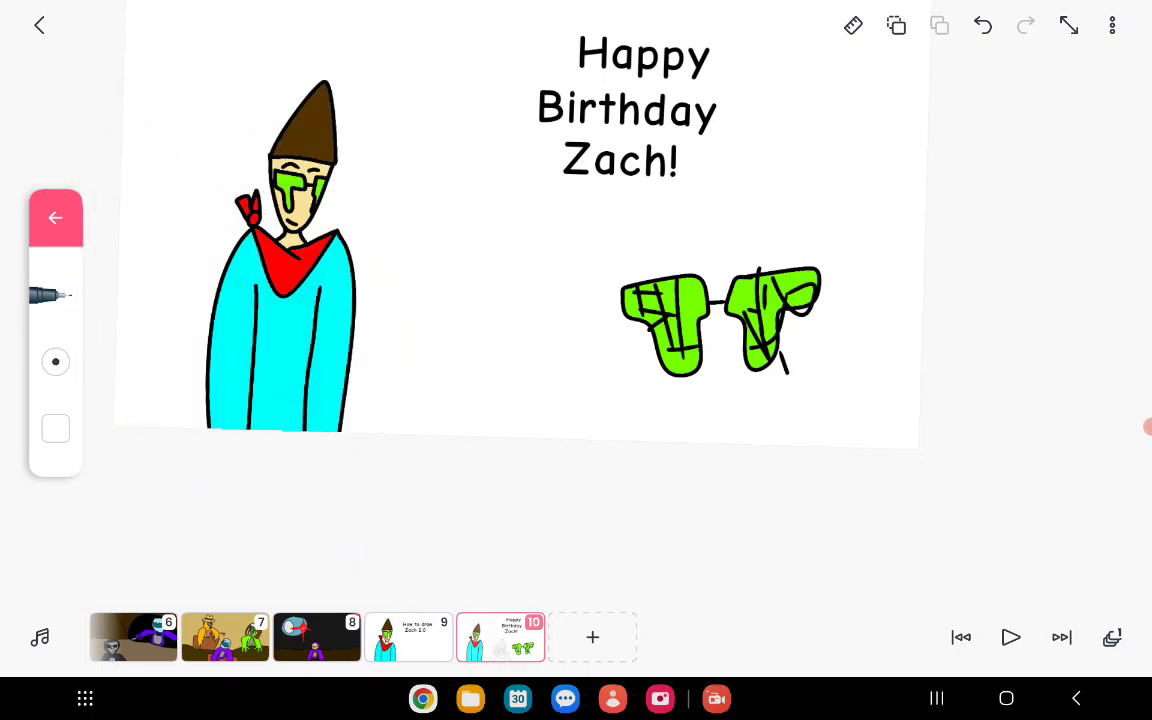
pyautogui.moveTo(630, 350); pyautogui.dragTo(810, 350)
pyautogui.moveTo(630, 310); pyautogui.dragTo(810, 310)
pyautogui.moveTo(630, 280); pyautogui.dragTo(820, 280)
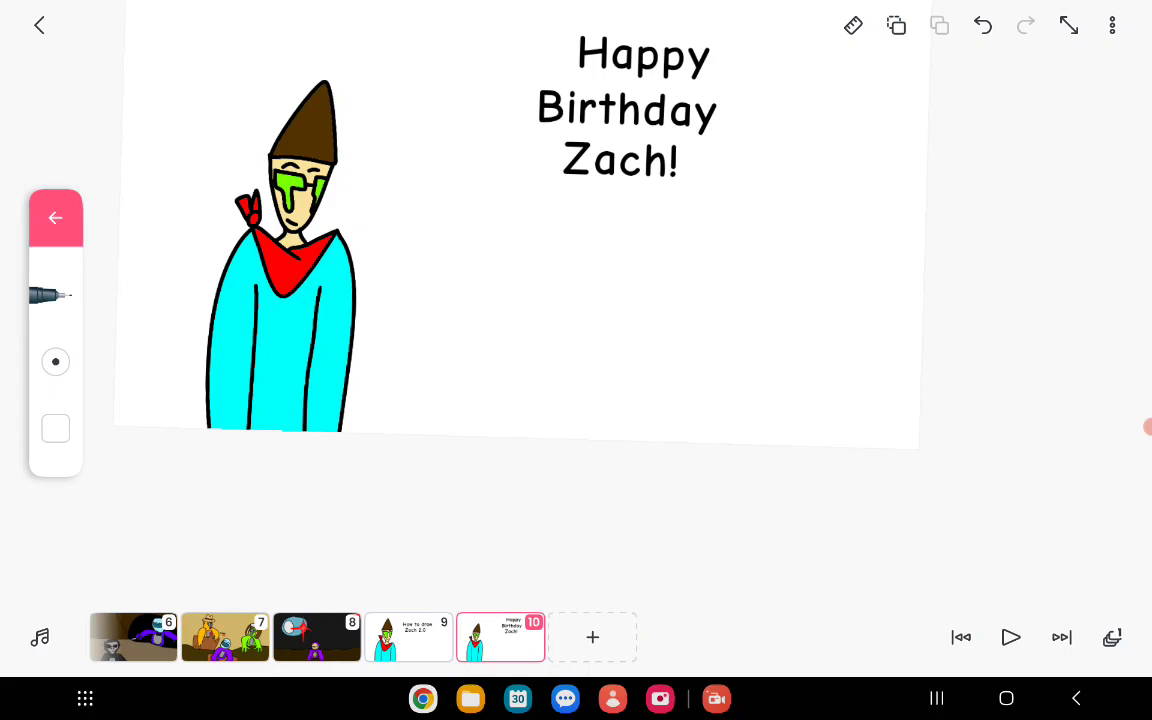
# Switch the pen colour to black and shrink the brush size to 6 px.
pyautogui.click(55, 428)
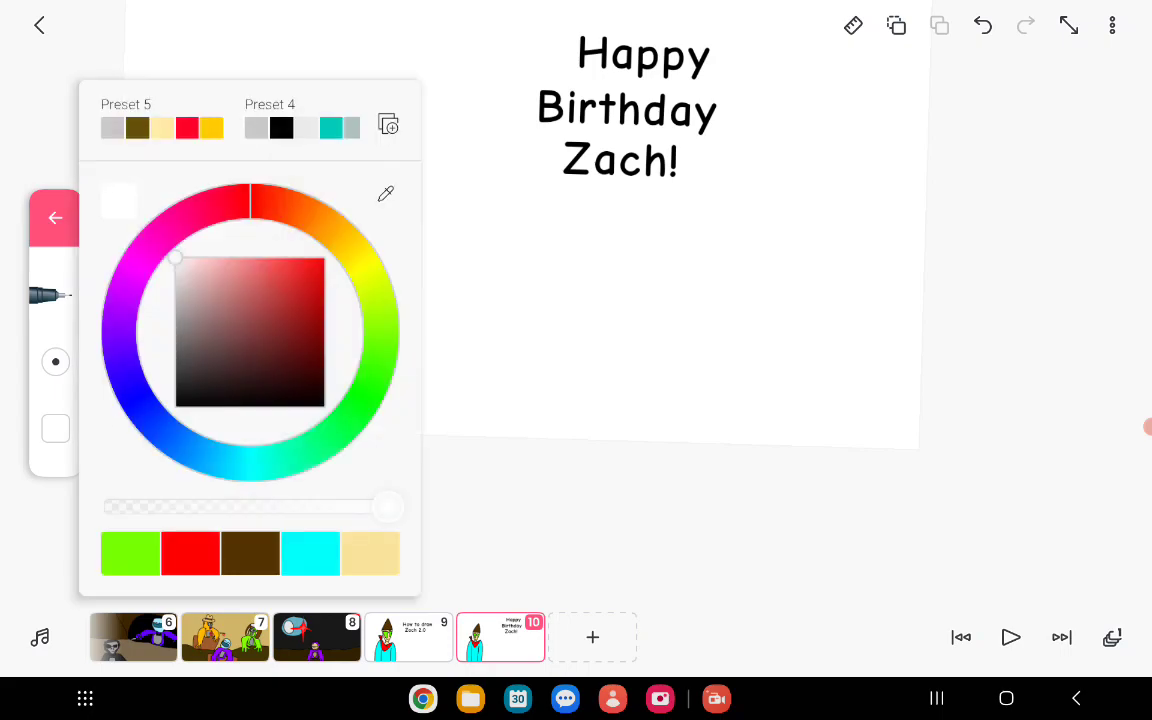
pyautogui.click(55, 428)
pyautogui.moveTo(55, 361); pyautogui.dragTo(214, 598)
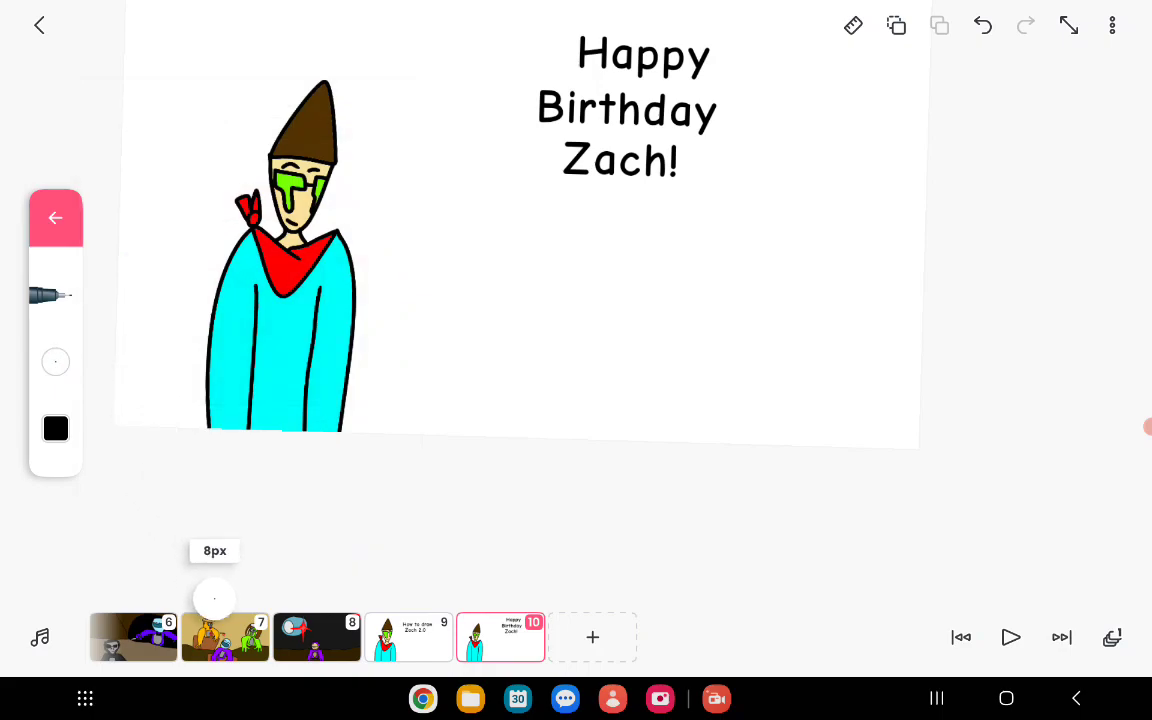
pyautogui.moveTo(55, 361); pyautogui.dragTo(114, 356)
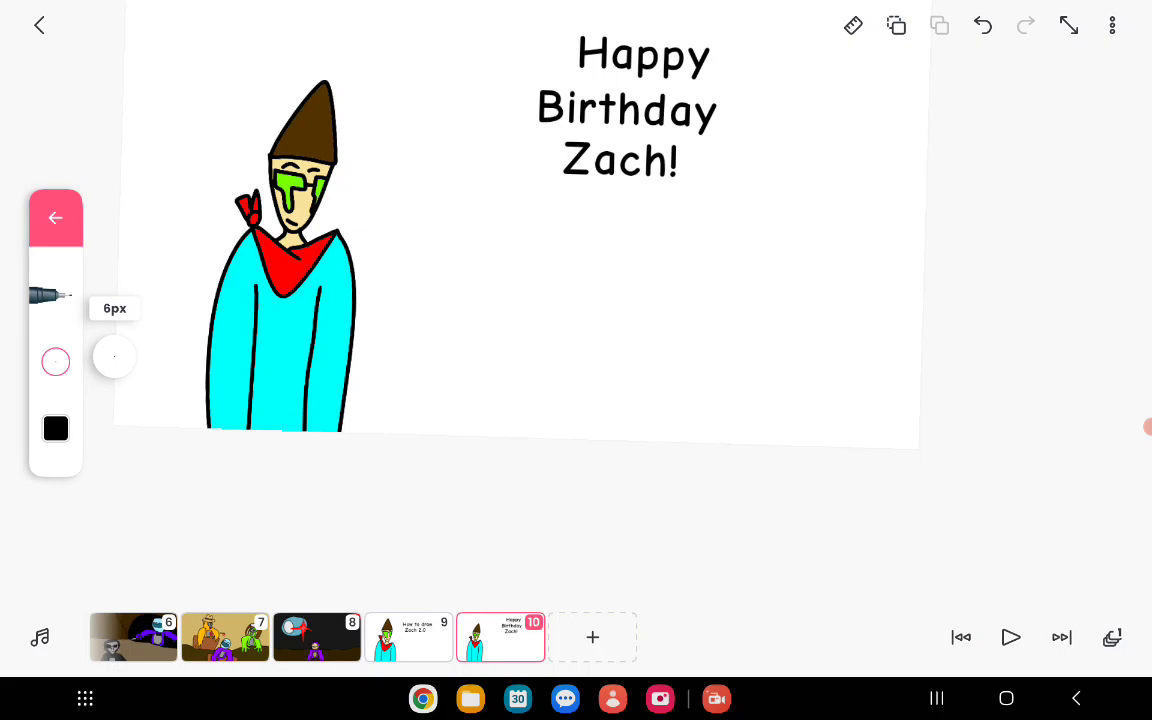
pyautogui.click(55, 217)
pyautogui.click(1147, 427)
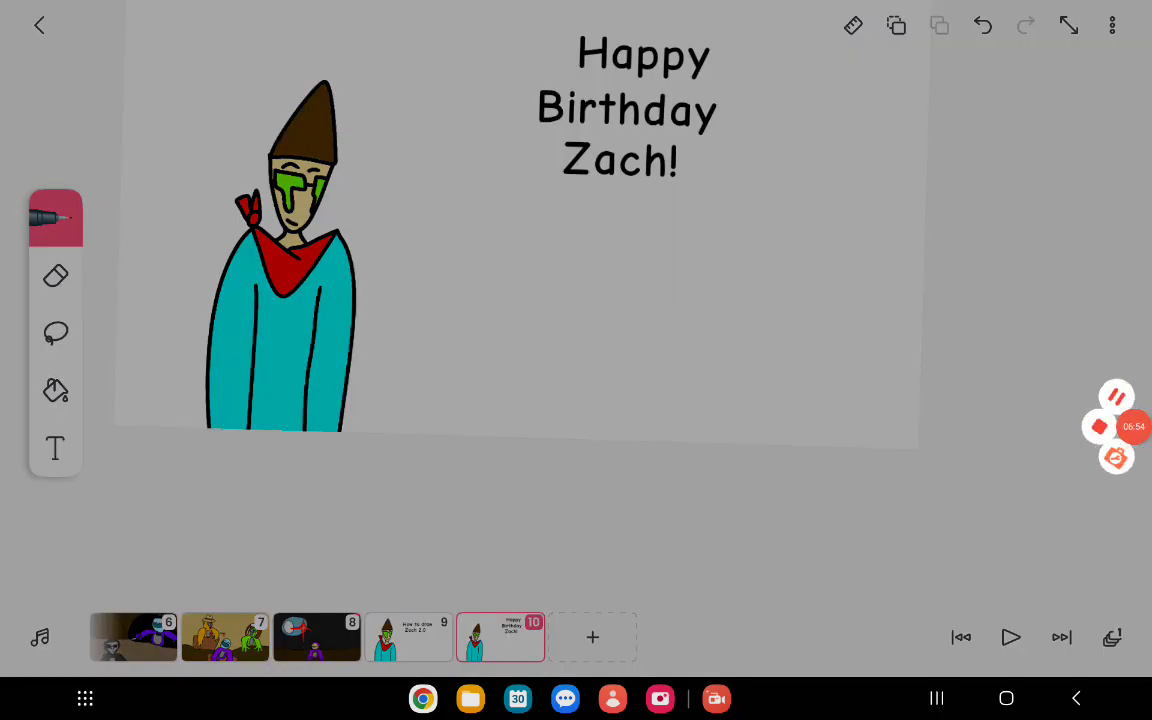